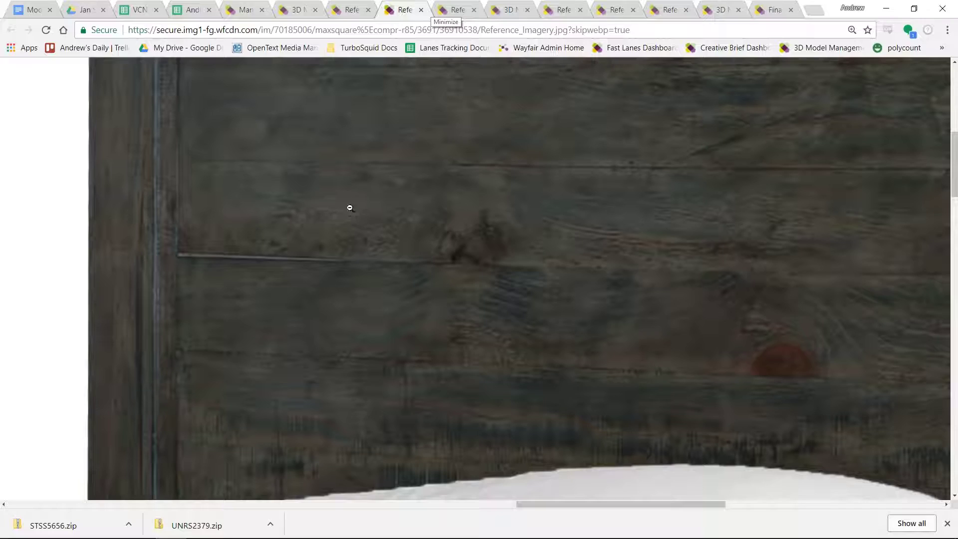
Switch to 3ds Max with the Slate Material Editor in front
{"action": "key", "text": "alt+Tab"}
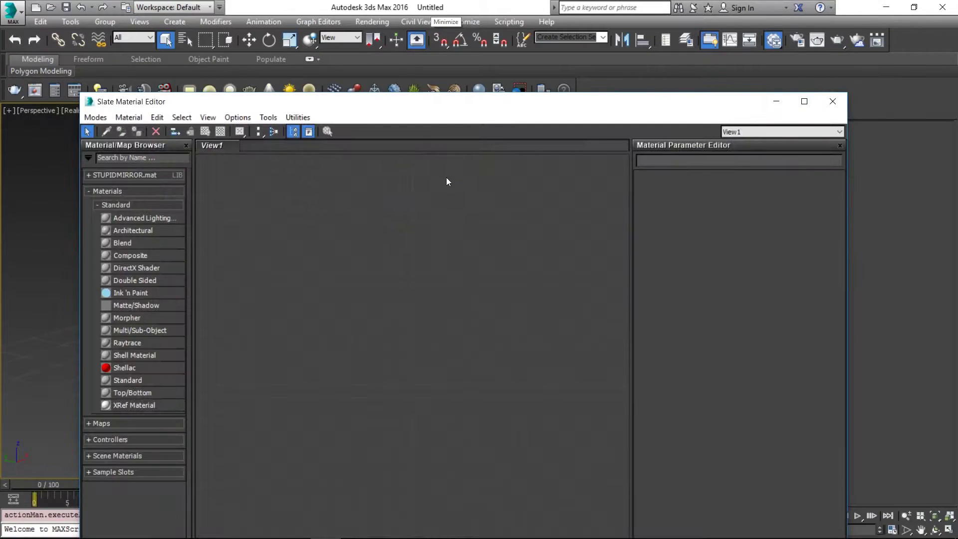
{"action": "key", "text": "super"}
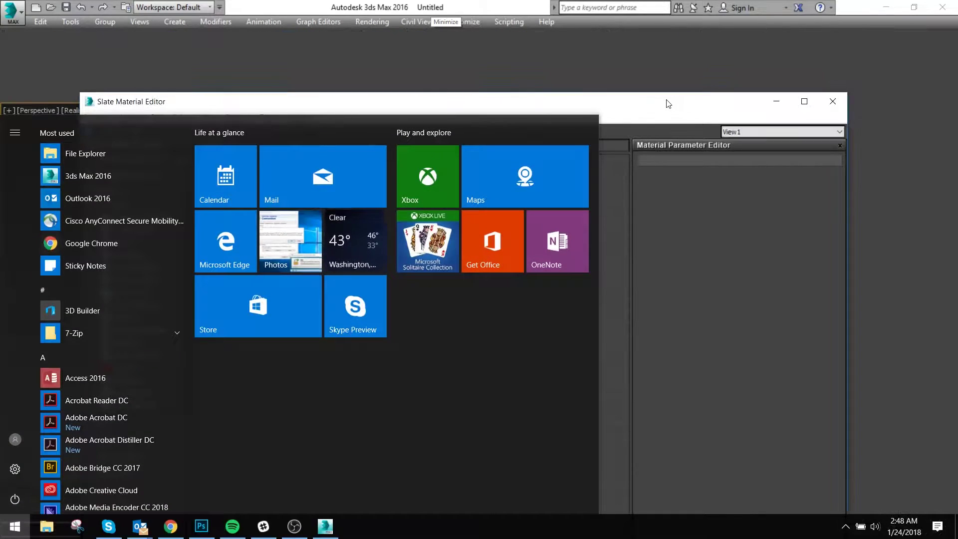
{"action": "left_click", "coordinate": [664, 102]}
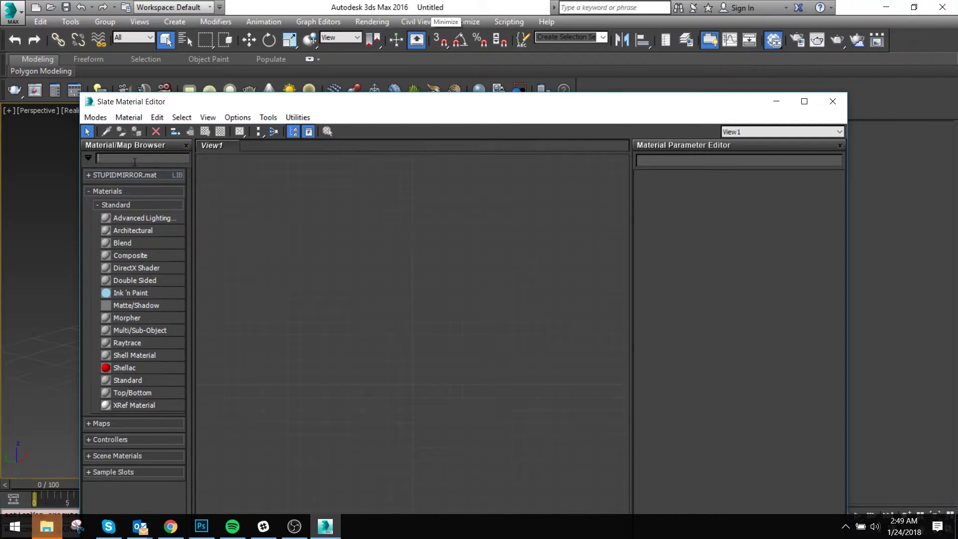
{"action": "type", "text": "vraym"}
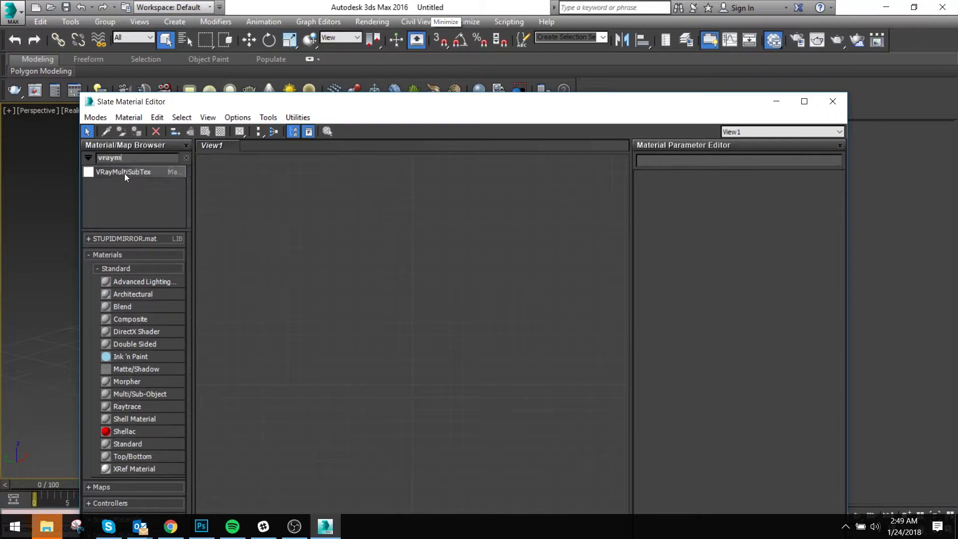
{"action": "double_click", "coordinate": [124, 173]}
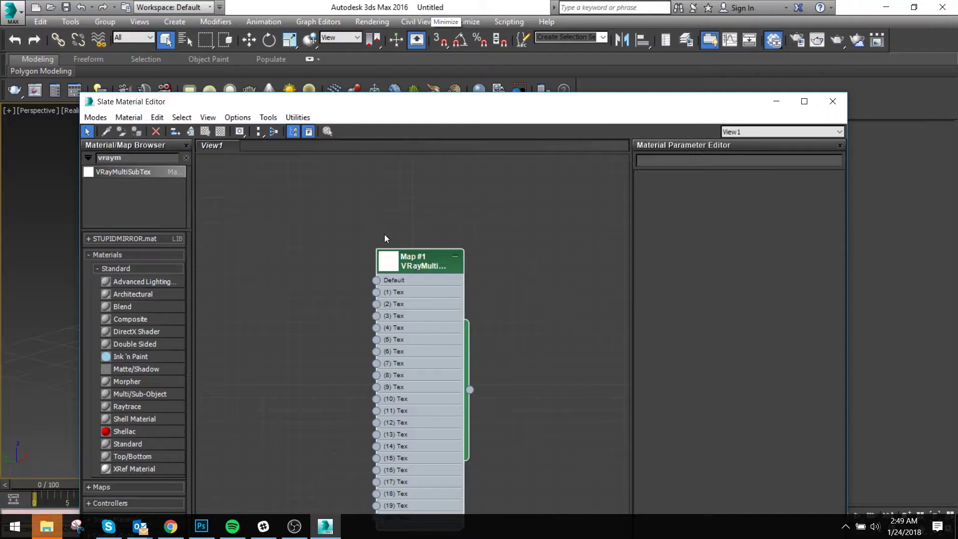
{"action": "key", "text": "Delete"}
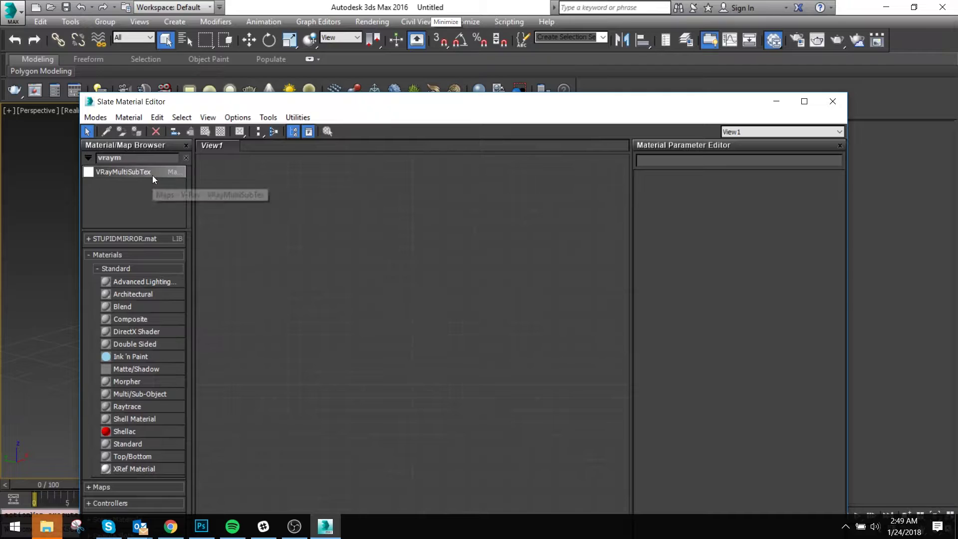
{"action": "left_click", "coordinate": [833, 102]}
Select the box and build a Standard material with a Checker map connected to its Diffuse Color
{"action": "left_click", "coordinate": [410, 293]}
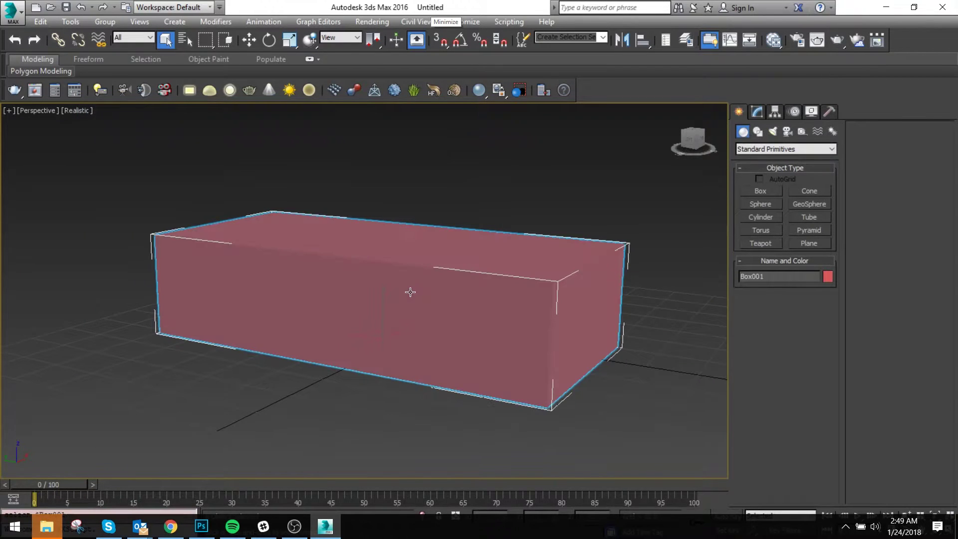
{"action": "key", "text": "m"}
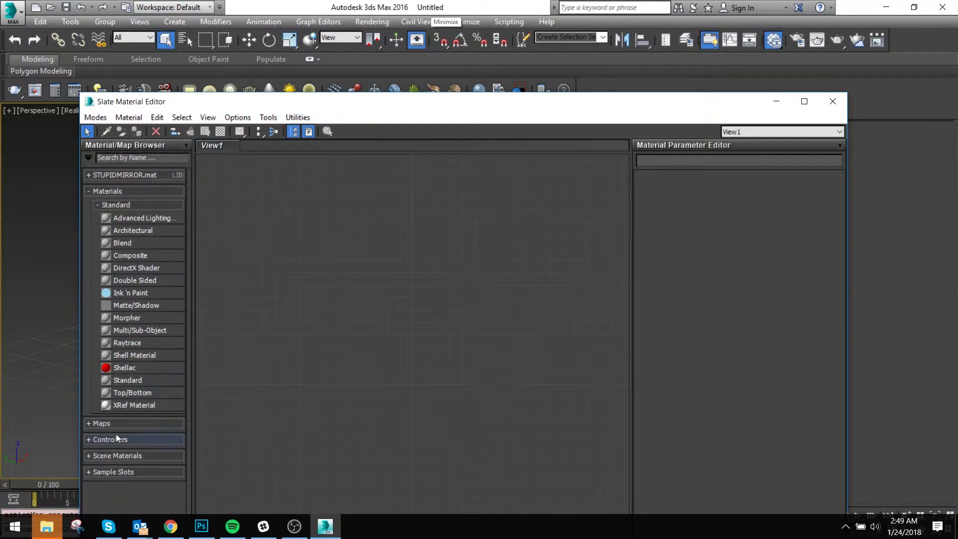
{"action": "left_click", "coordinate": [135, 158]}
{"action": "type", "text": "checker"}
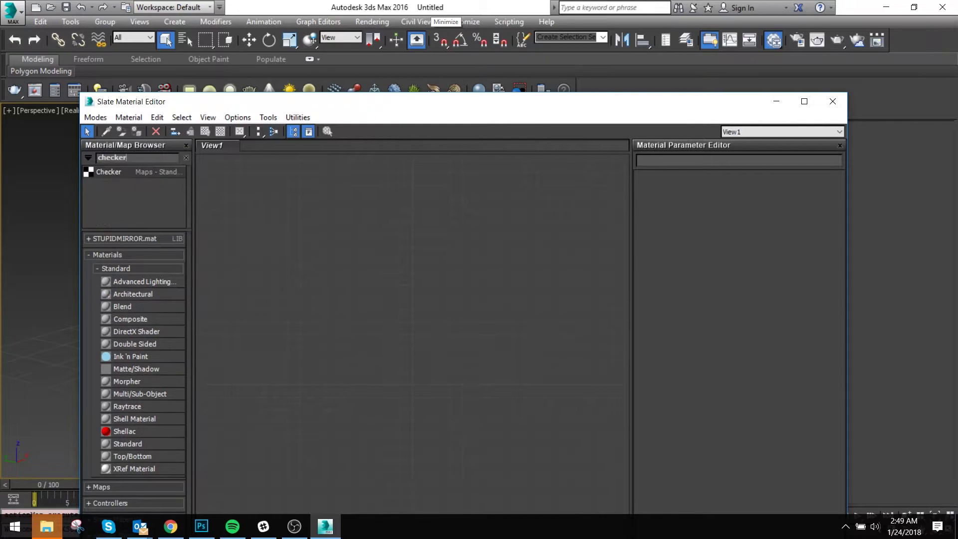
{"action": "left_click_drag", "start_coordinate": [131, 169], "coordinate": [358, 267]}
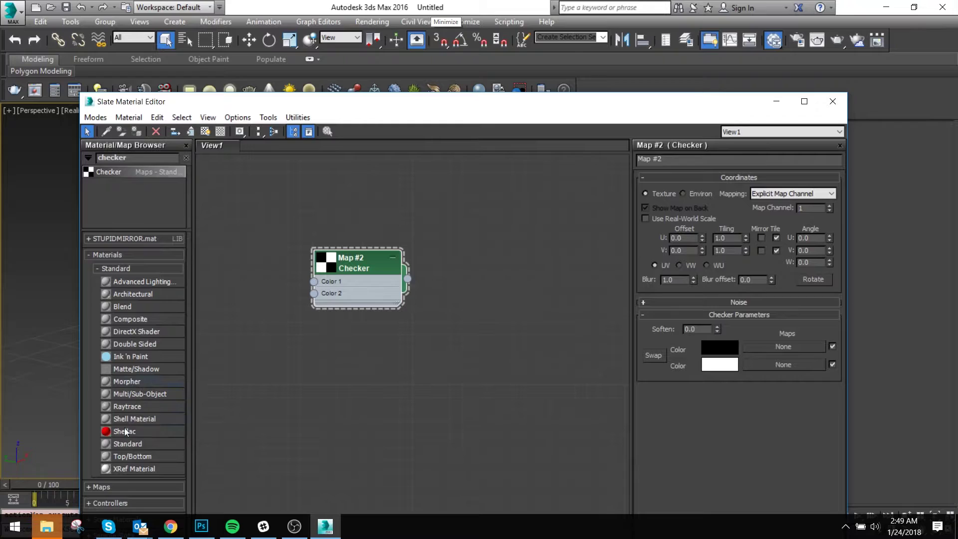
{"action": "left_click_drag", "start_coordinate": [133, 444], "coordinate": [546, 248]}
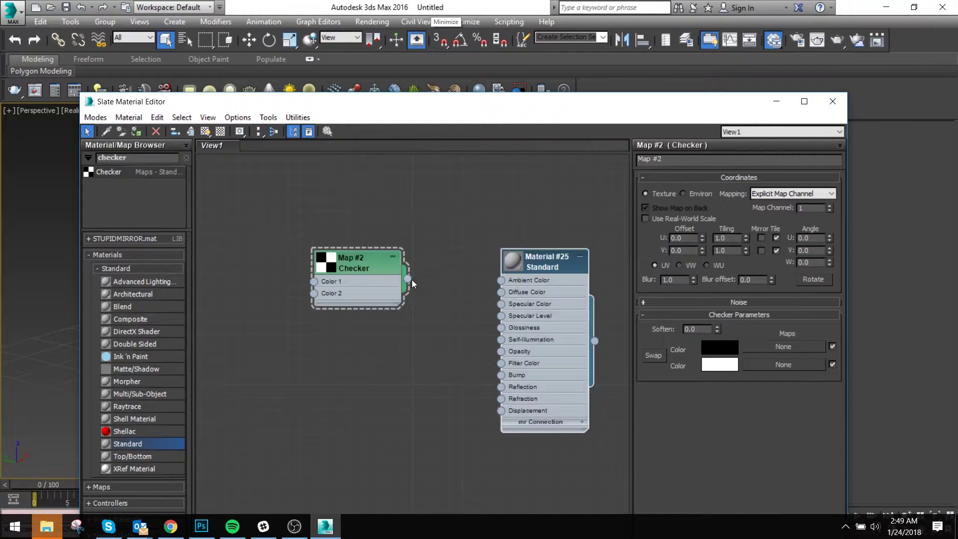
{"action": "left_click_drag", "start_coordinate": [495, 295], "coordinate": [499, 293]}
Set the Checker map's U and V tiling to 10
{"action": "double_click", "coordinate": [719, 238]}
{"action": "type", "text": "10"}
{"action": "key", "text": "Tab"}
{"action": "type", "text": "10"}
{"action": "key", "text": "Return"}
Assign the checkered Standard material to the box and close the Slate Material Editor
{"action": "left_click_drag", "start_coordinate": [576, 110], "coordinate": [126, 141]}
{"action": "left_click_drag", "start_coordinate": [145, 372], "coordinate": [486, 302]}
{"action": "left_click_drag", "start_coordinate": [106, 140], "coordinate": [258, 143]}
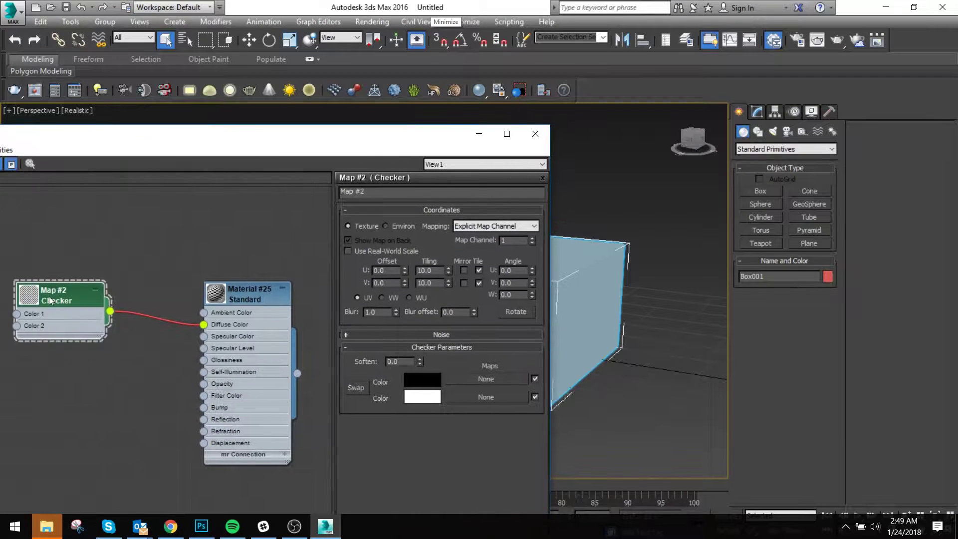
{"action": "left_click_drag", "start_coordinate": [123, 125], "coordinate": [445, 118]}
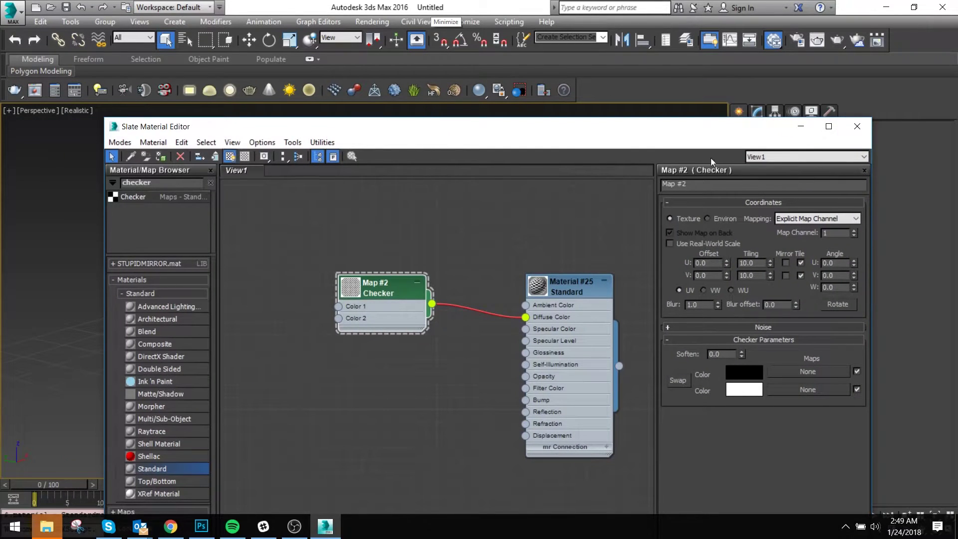
{"action": "left_click", "coordinate": [866, 126]}
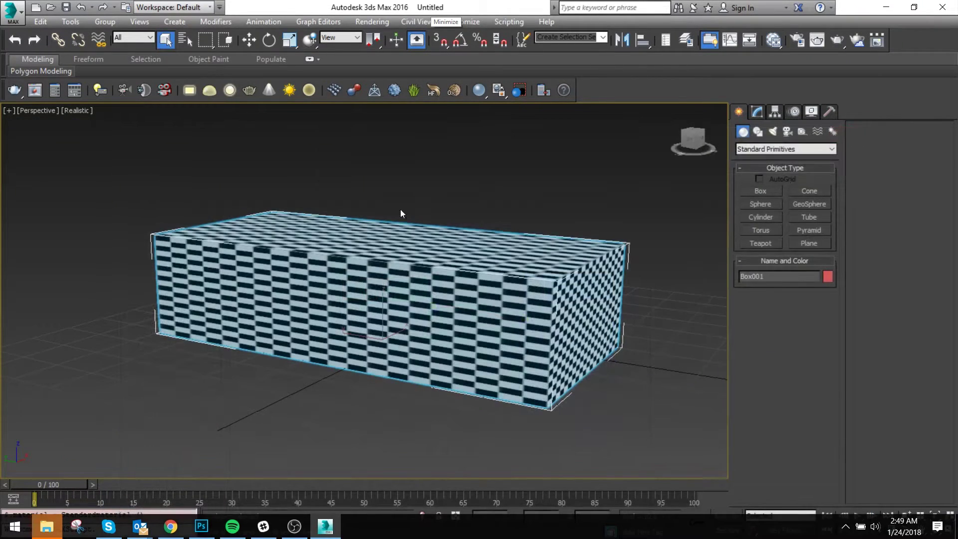
Apply an Unwrap UVW modifier to the box and open its UV editor
{"action": "left_click", "coordinate": [757, 112]}
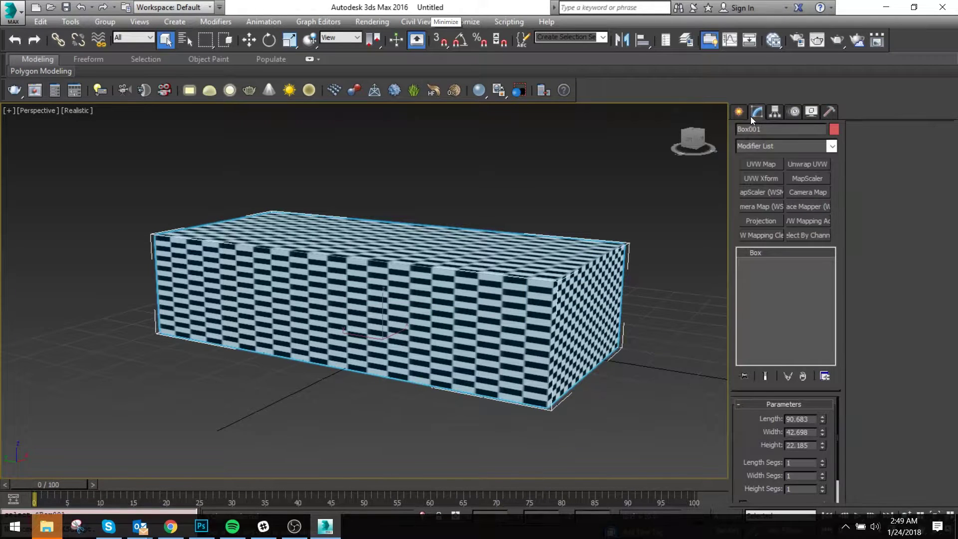
{"action": "left_click", "coordinate": [809, 163]}
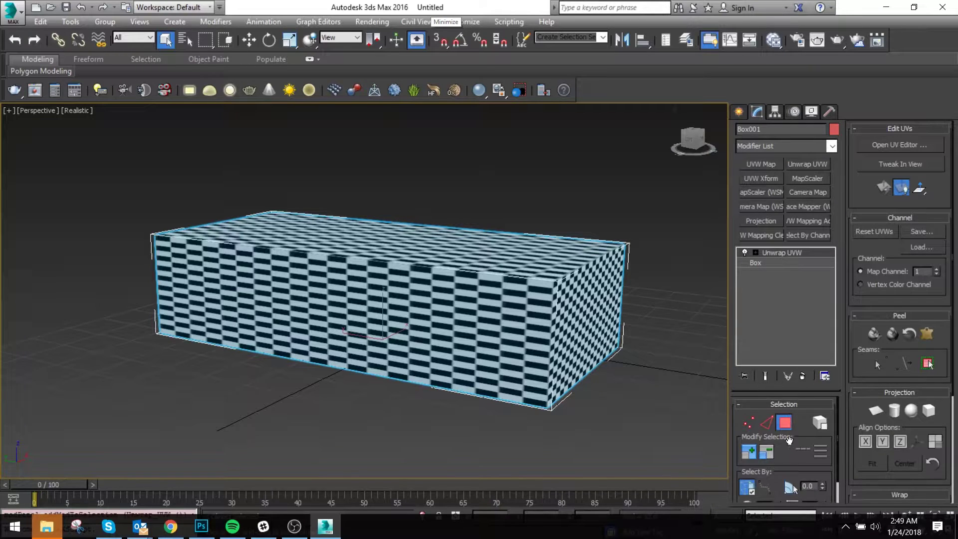
{"action": "left_click", "coordinate": [900, 145]}
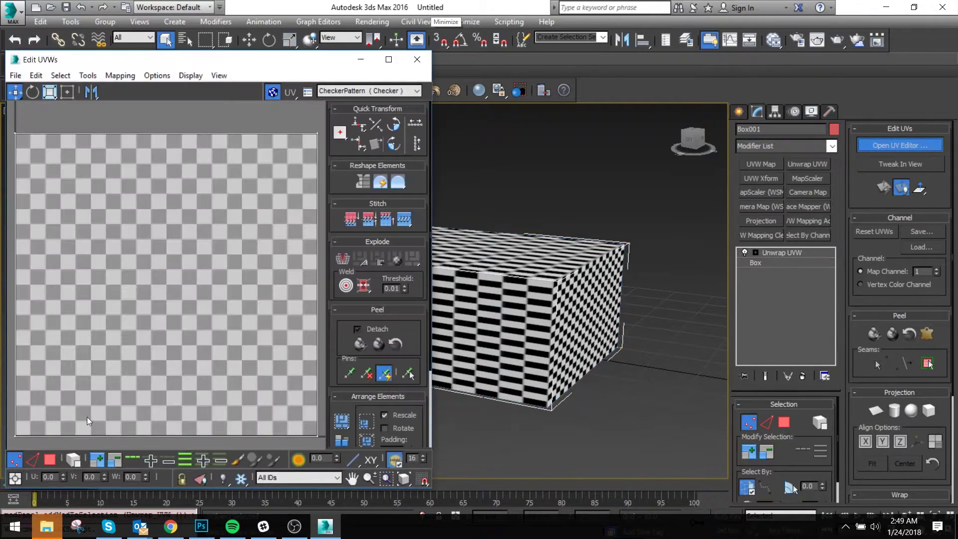
Select all the box's UV polygons and relax them by polygon angles with 100 iterations and amount 0.1
{"action": "left_click", "coordinate": [51, 459]}
{"action": "key", "text": "ctrl+a"}
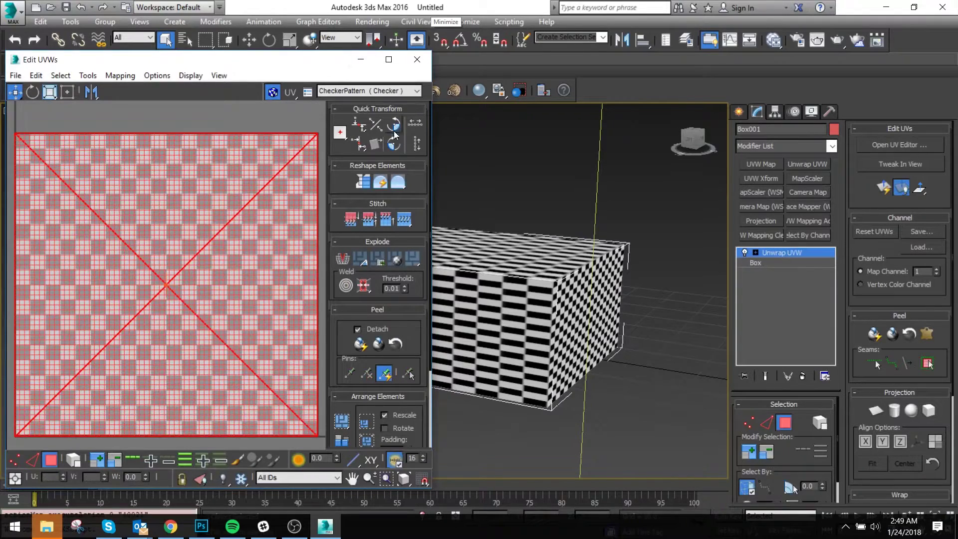
{"action": "left_click_drag", "start_coordinate": [399, 181], "coordinate": [394, 195]}
{"action": "left_click", "coordinate": [97, 114]}
{"action": "left_click", "coordinate": [109, 134]}
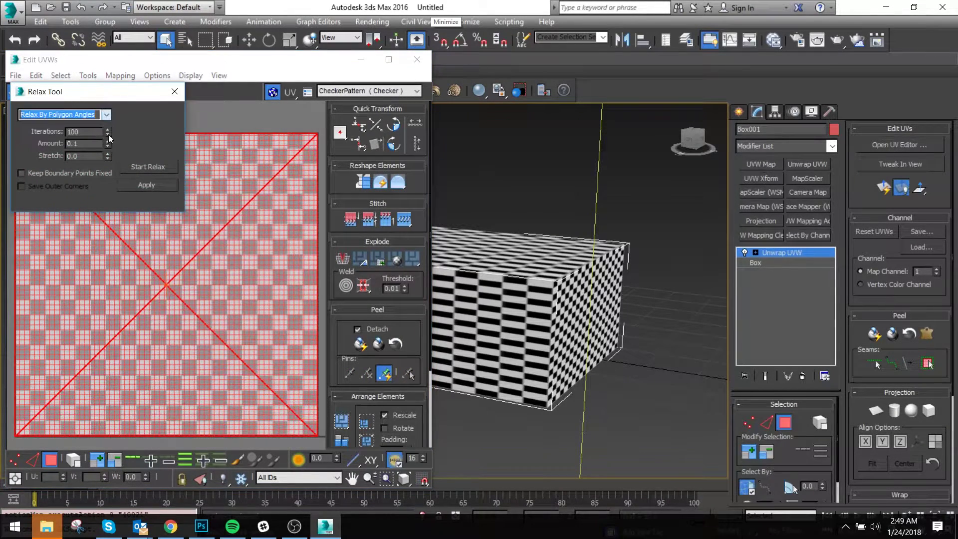
{"action": "left_click", "coordinate": [148, 167]}
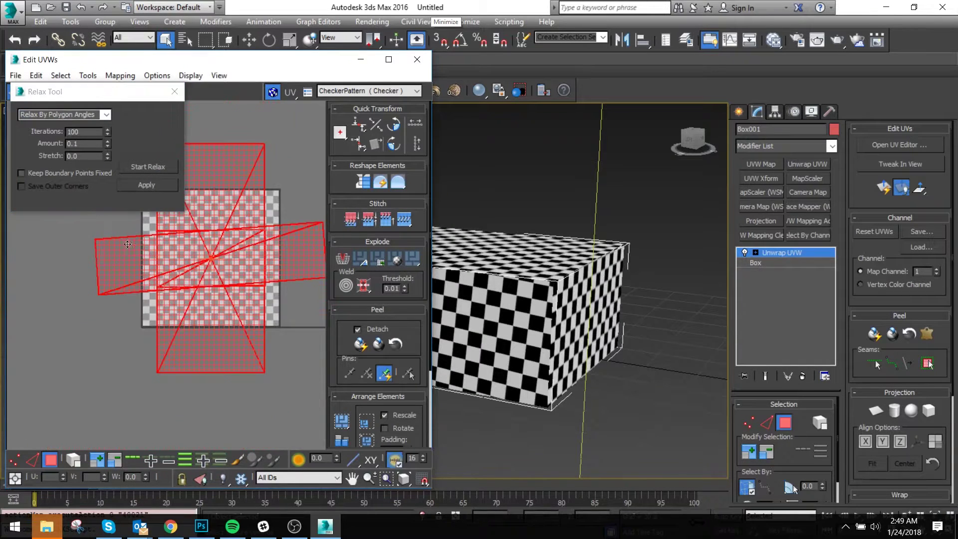
Pack the relaxed UV elements into the UV tile with Rescale on, and close the Relax Tool and UV editor
{"action": "left_click", "coordinate": [341, 421]}
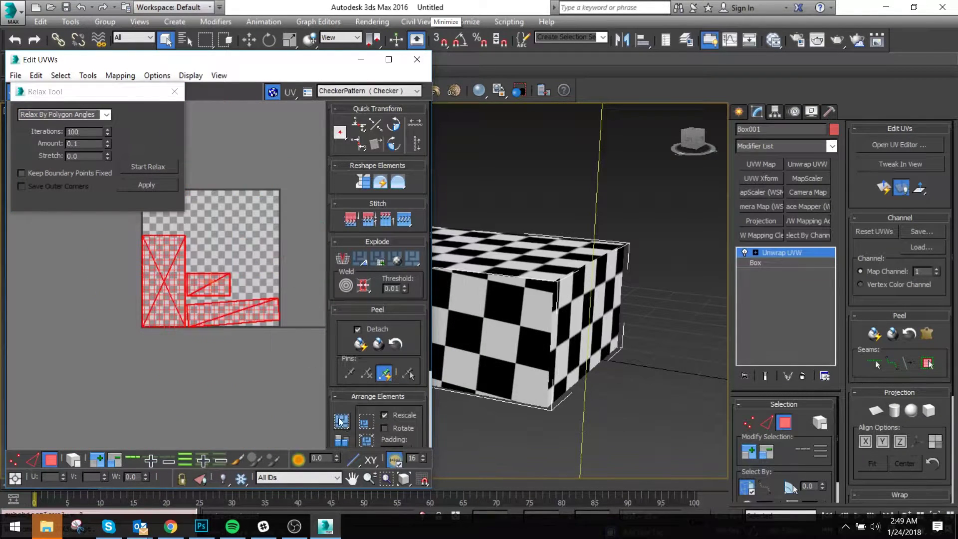
{"action": "left_click", "coordinate": [281, 266]}
{"action": "left_click", "coordinate": [268, 316]}
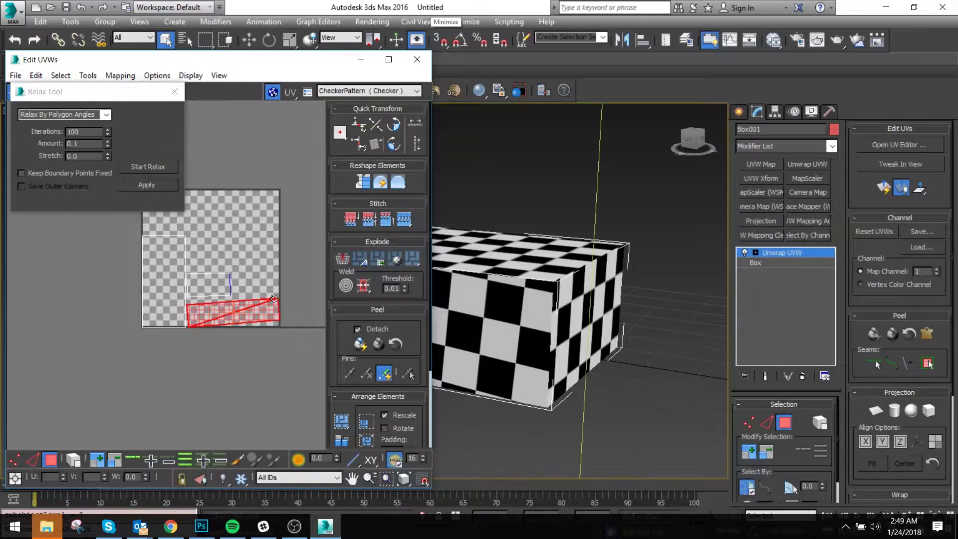
{"action": "left_click", "coordinate": [174, 91]}
{"action": "left_click", "coordinate": [417, 60]}
{"action": "key", "text": "1"}
{"action": "key", "text": "1"}
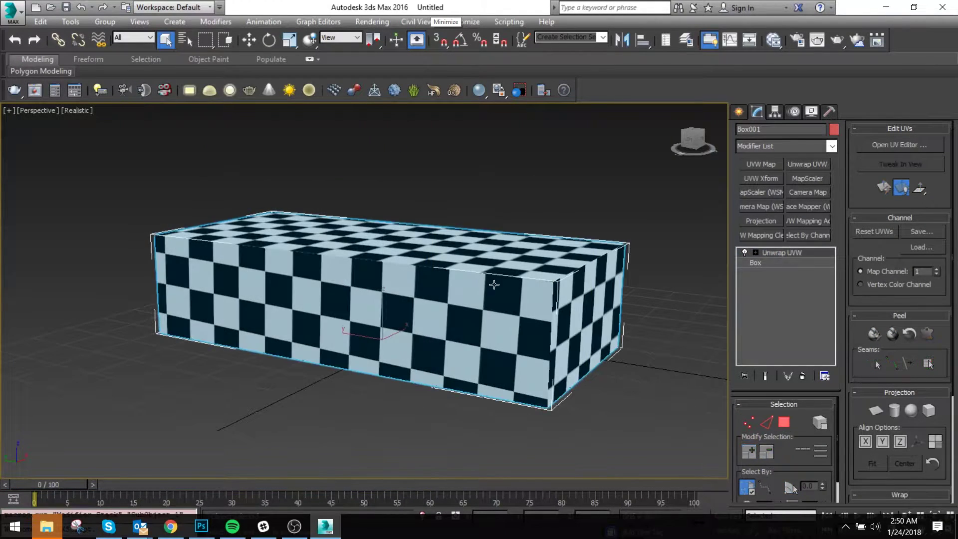
Add a TurboSmooth modifier to the box above Unwrap UVW
{"action": "left_click", "coordinate": [768, 146]}
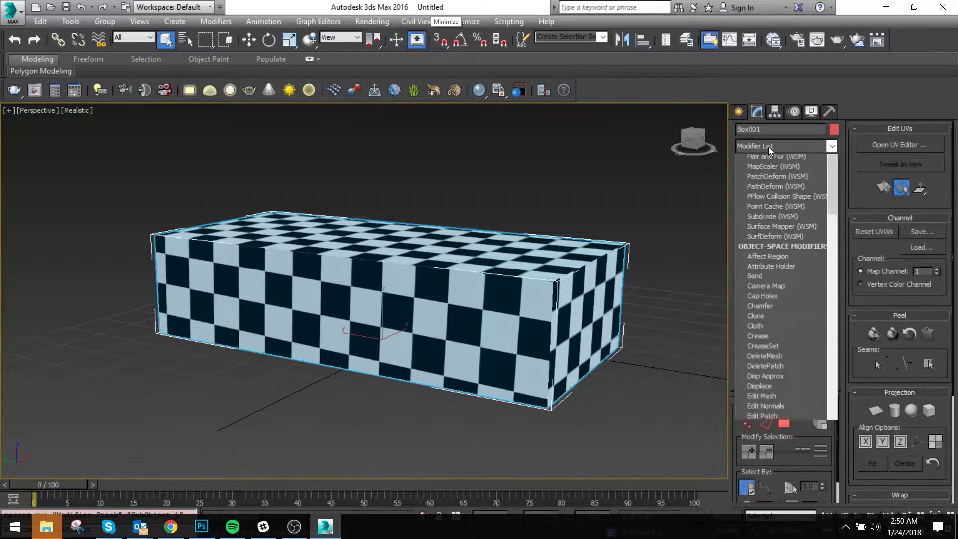
{"action": "type", "text": "tu"}
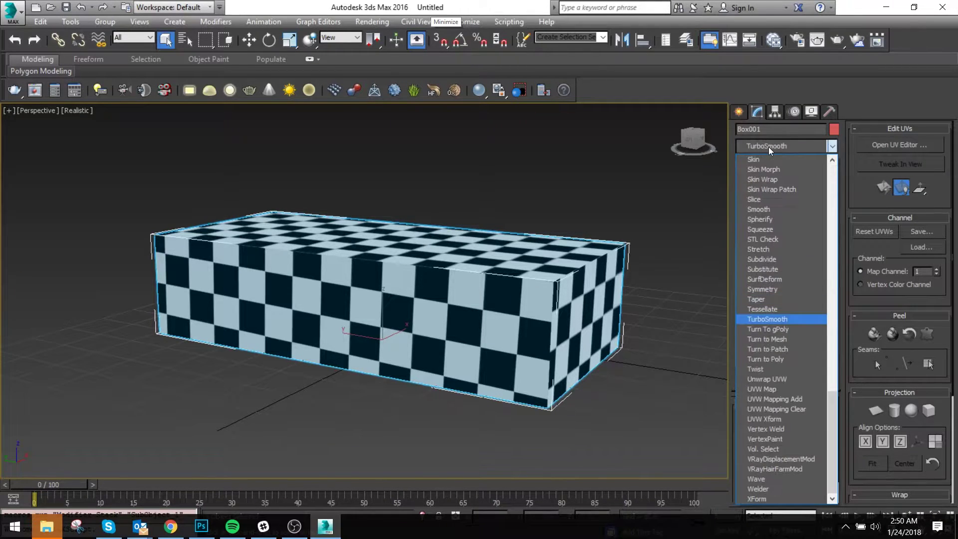
{"action": "key", "text": "Return"}
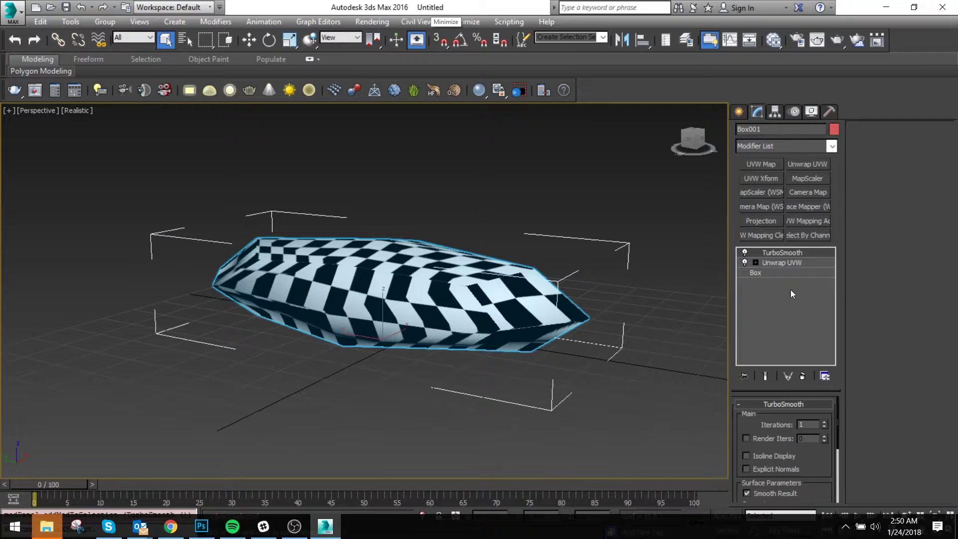
Insert a Chamfer modifier between Unwrap UVW and TurboSmooth
{"action": "left_click", "coordinate": [780, 261]}
{"action": "left_click", "coordinate": [773, 145]}
{"action": "type", "text": "ch"}
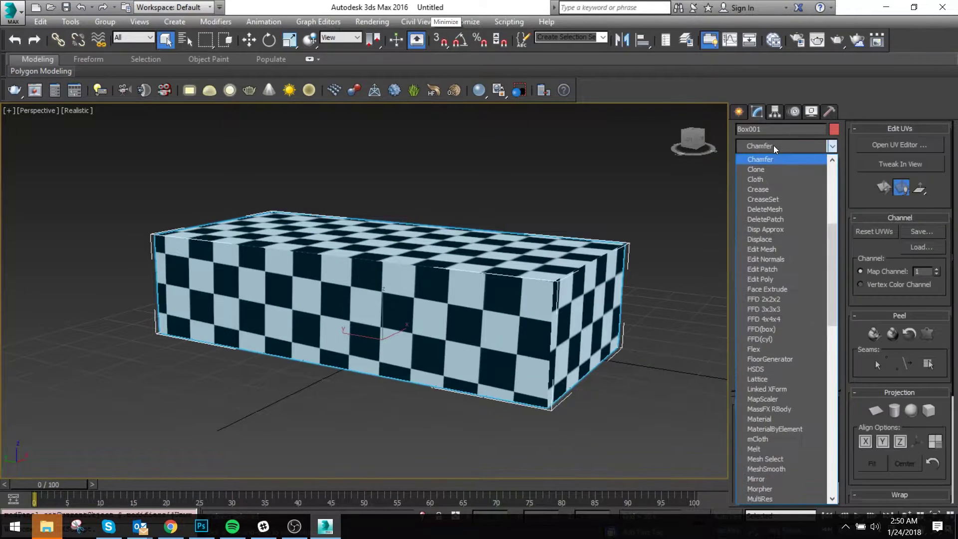
{"action": "key", "text": "Return"}
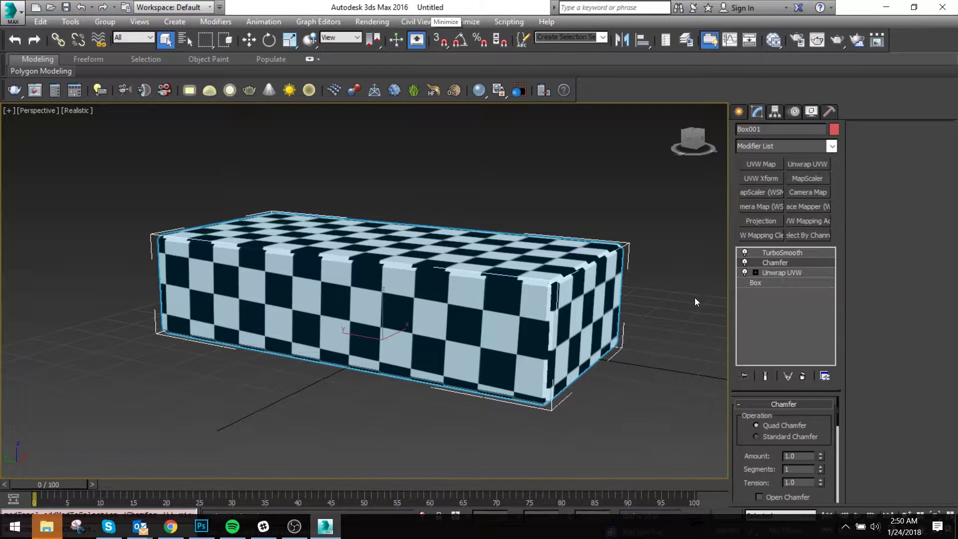
Show edged faces and set the Chamfer modifier's tension to 0 and amount to 3.31
{"action": "key", "text": "F4"}
{"action": "double_click", "coordinate": [799, 482]}
{"action": "type", "text": "0"}
{"action": "key", "text": "Return"}
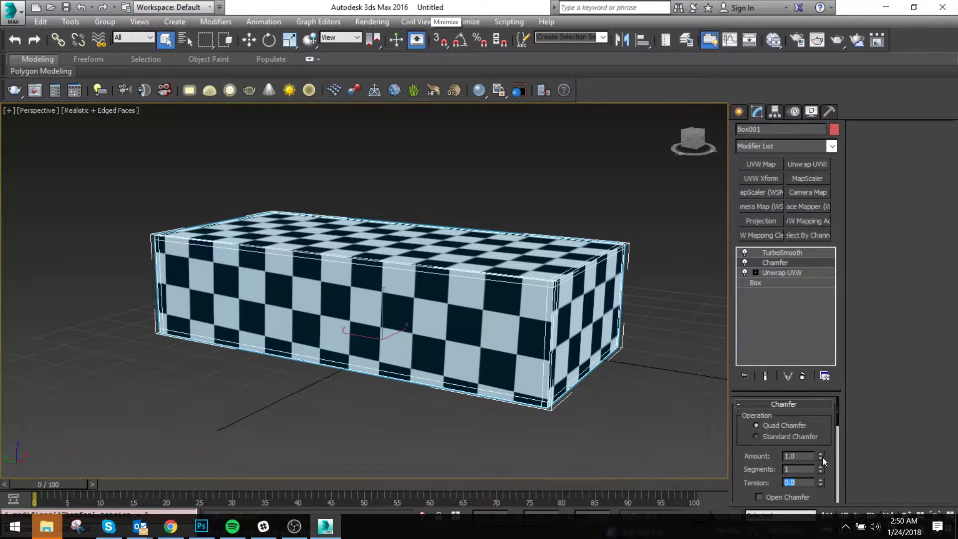
{"action": "left_click_drag", "start_coordinate": [822, 464], "coordinate": [814, 312]}
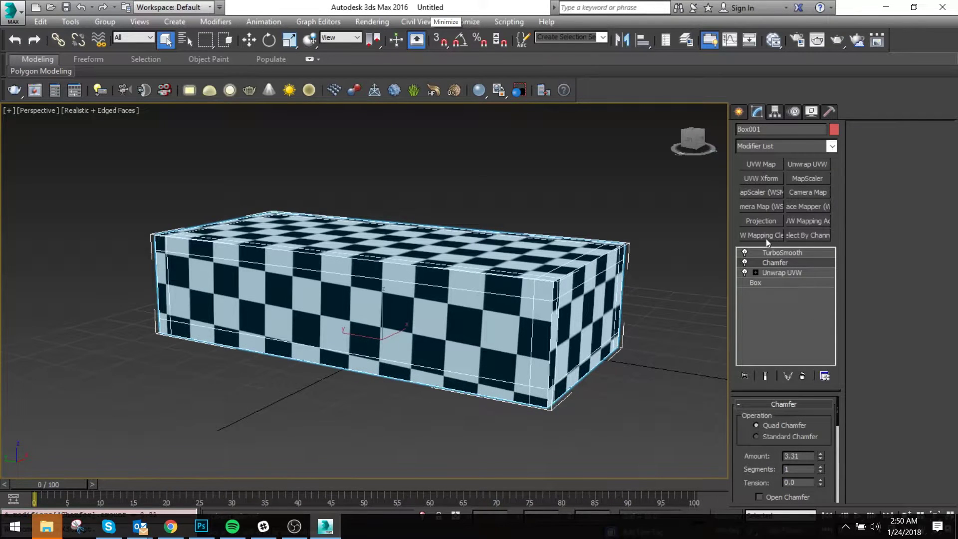
Hide the edged faces and collapse the stack from Chamfer down to the base box, keeping TurboSmooth on top
{"action": "left_click", "coordinate": [771, 252]}
{"action": "scroll", "coordinate": [380, 278], "scroll_direction": "up", "scroll_amount": 3}
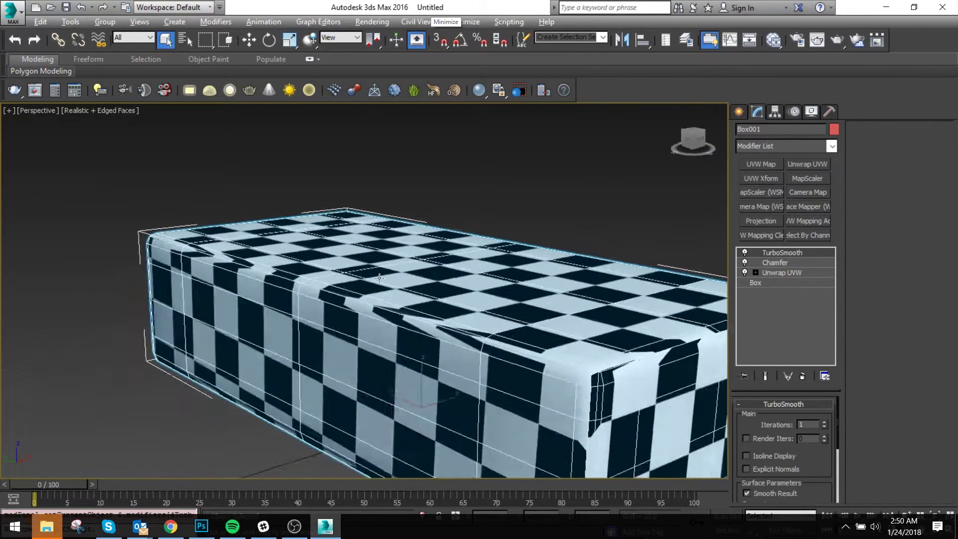
{"action": "middle_click_drag", "start_coordinate": [380, 278], "coordinate": [440, 255], "text": "alt"}
{"action": "key", "text": "F4"}
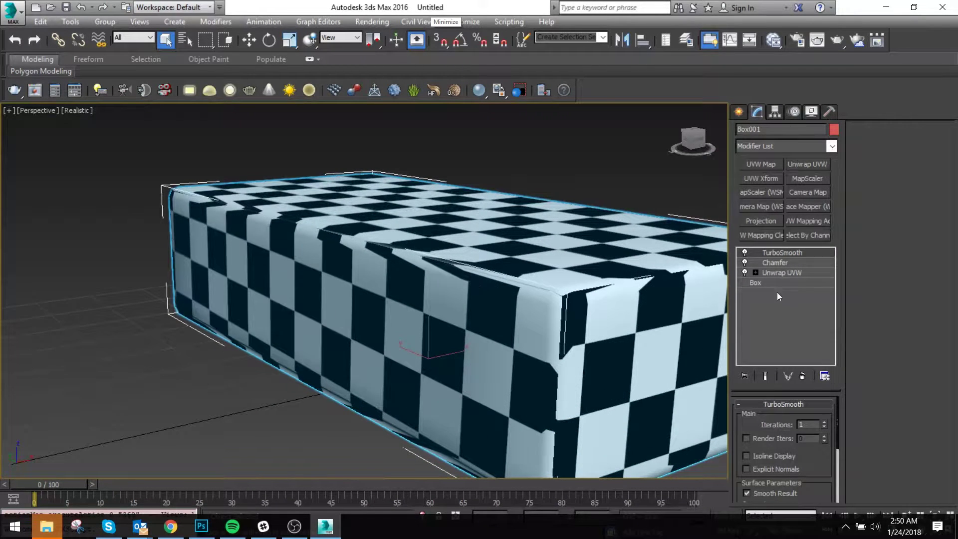
{"action": "right_click", "coordinate": [782, 266]}
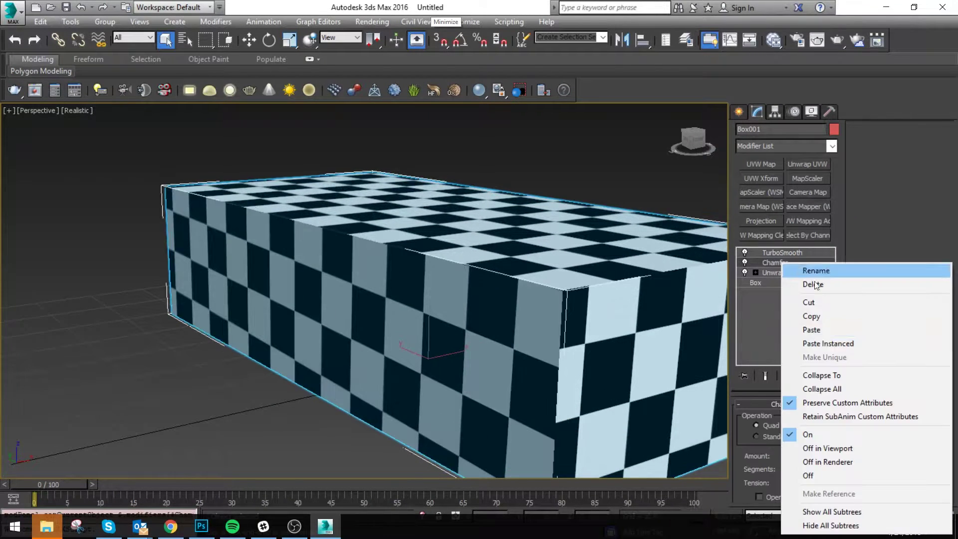
{"action": "left_click", "coordinate": [834, 375]}
{"action": "left_click", "coordinate": [533, 325]}
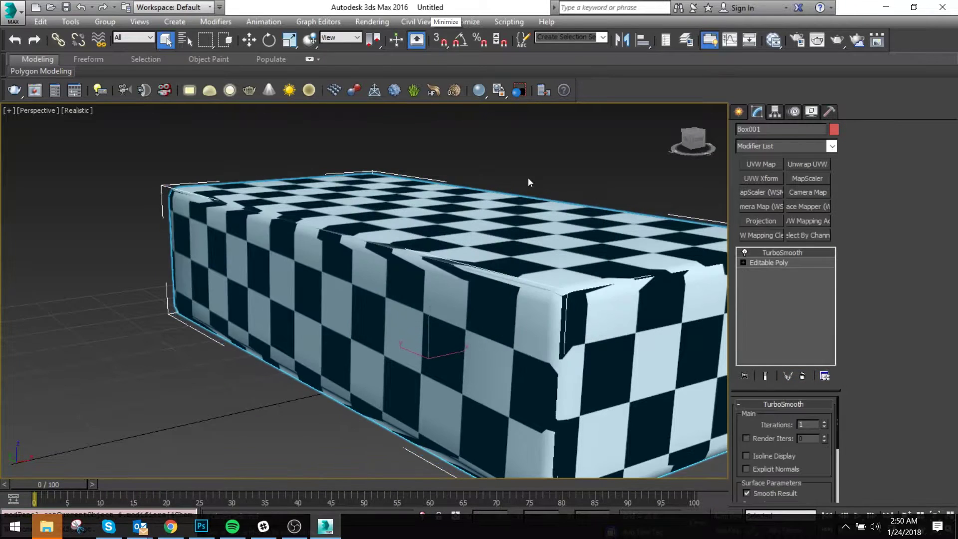
{"action": "left_click", "coordinate": [578, 193]}
{"action": "left_click", "coordinate": [353, 232]}
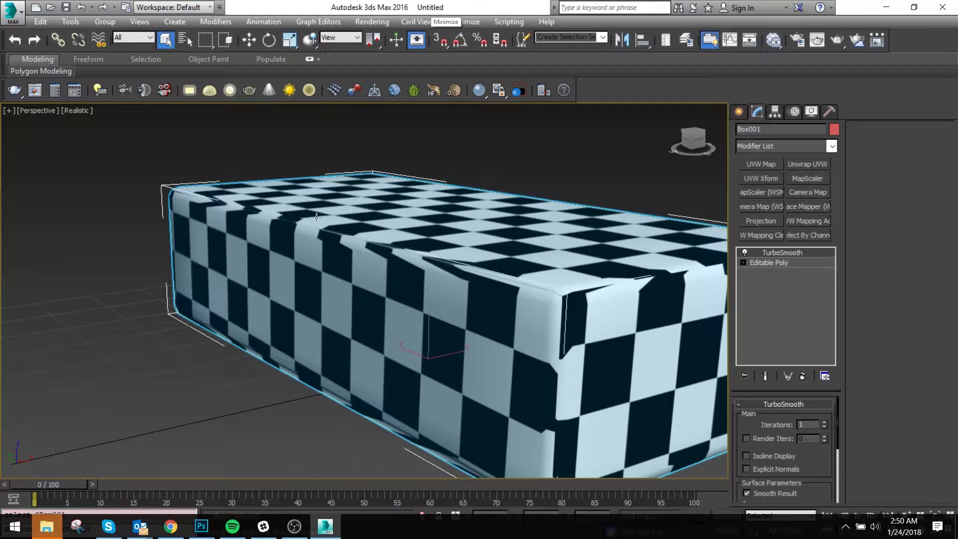
Preview the box with 3 TurboSmooth iterations and restore the value to 1
{"action": "left_click", "coordinate": [825, 422]}
{"action": "left_click", "coordinate": [825, 423]}
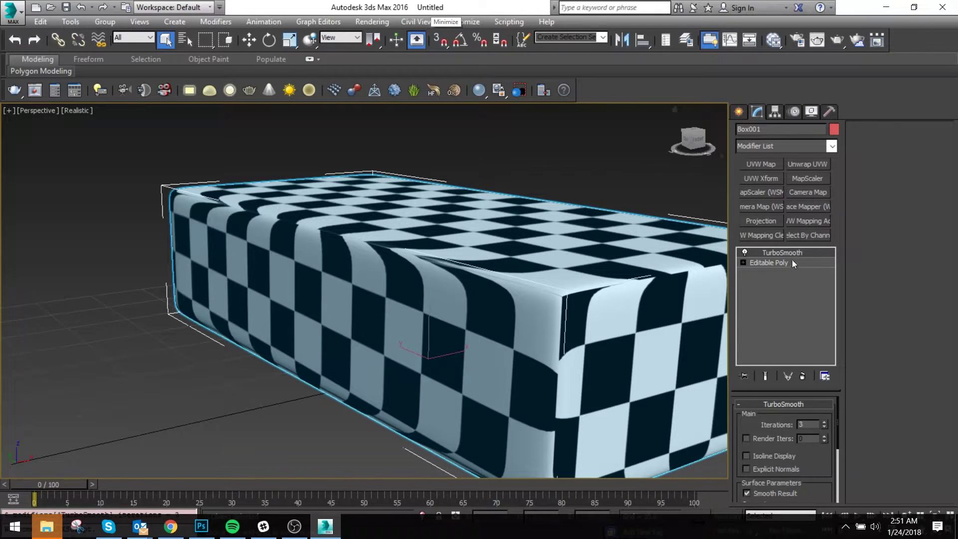
{"action": "left_click", "coordinate": [825, 428]}
{"action": "left_click", "coordinate": [825, 428]}
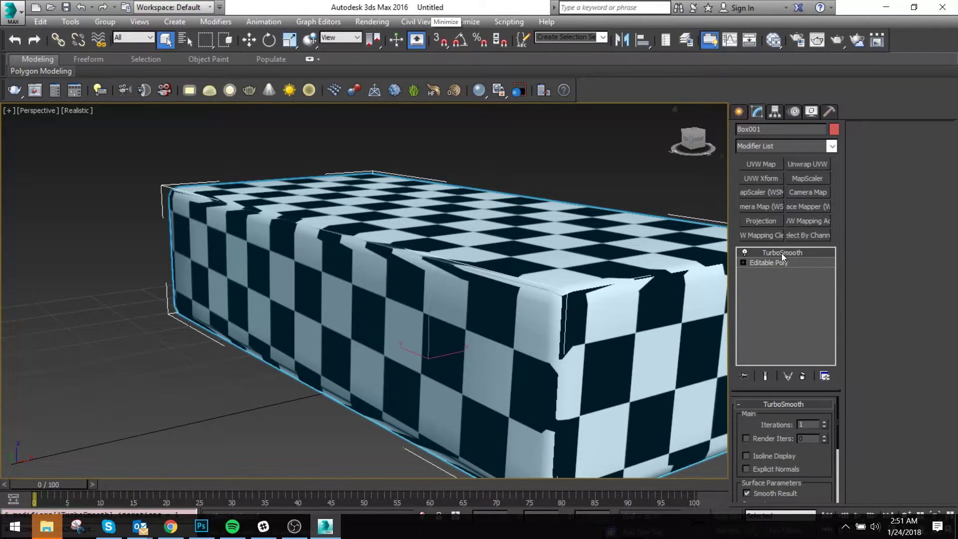
{"action": "key", "text": "F3"}
{"action": "key", "text": "F3"}
Show edged faces and clone the box as a copy placed end to end beside the original
{"action": "scroll", "coordinate": [511, 221], "scroll_direction": "down", "scroll_amount": 6}
{"action": "key", "text": "F4"}
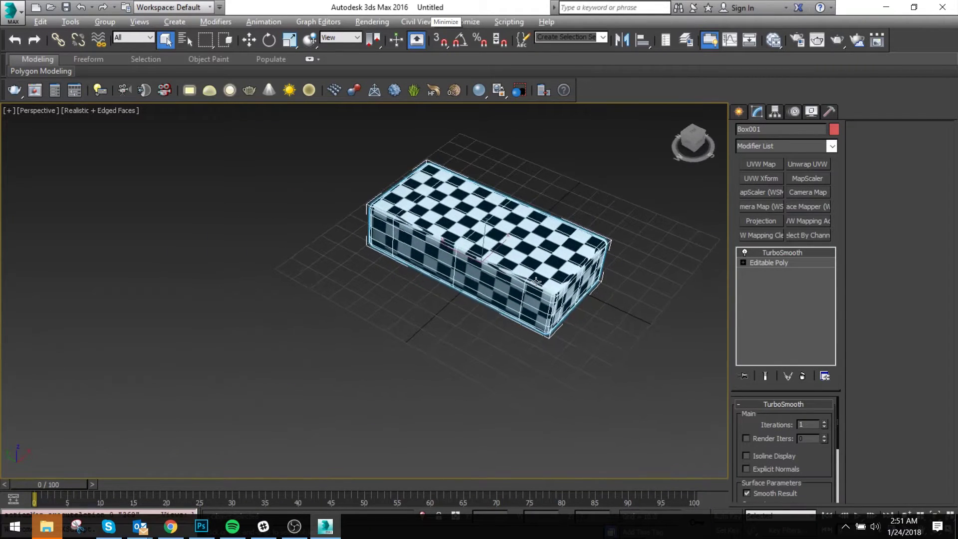
{"action": "key", "text": "w"}
{"action": "left_click_drag", "start_coordinate": [459, 256], "coordinate": [674, 348], "text": "shift"}
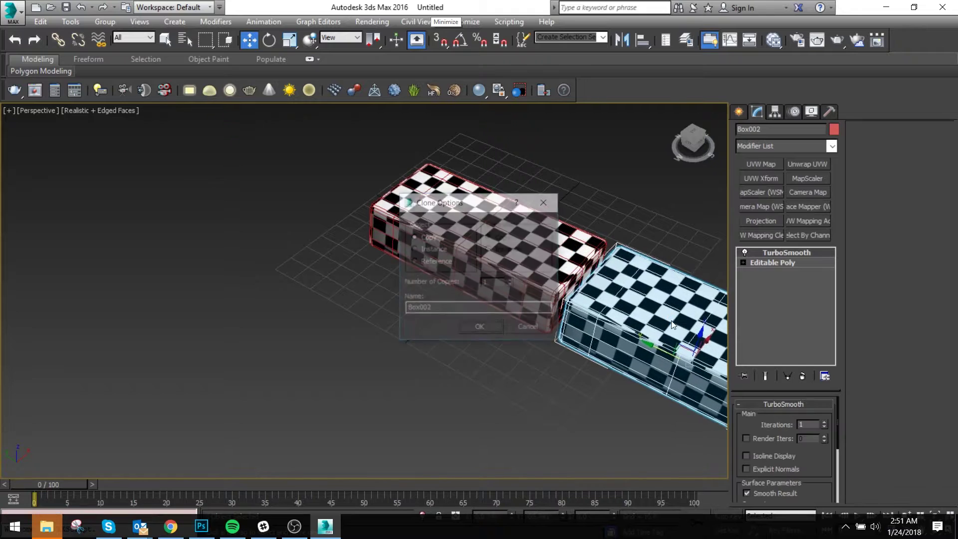
{"action": "left_click", "coordinate": [485, 326]}
{"action": "middle_click_drag", "start_coordinate": [556, 335], "coordinate": [387, 254]}
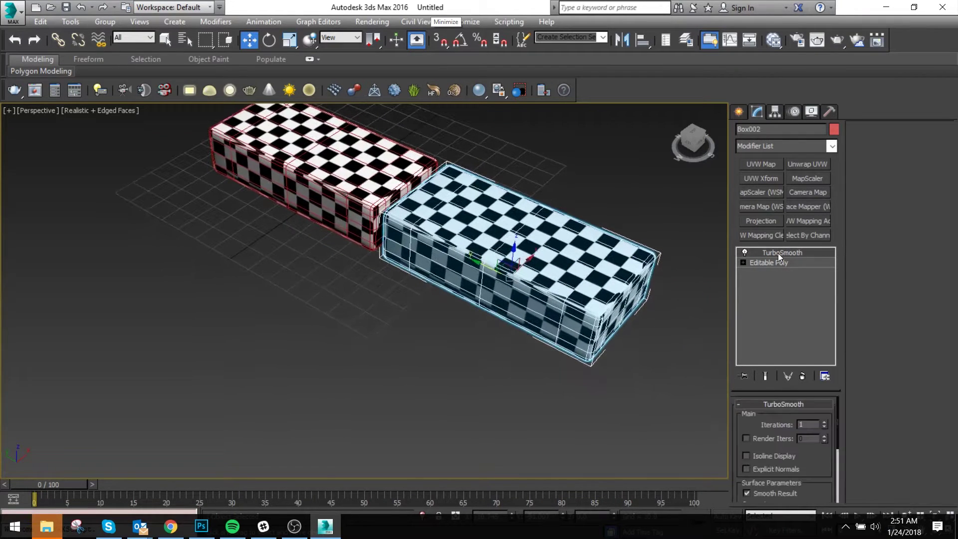
Collapse the copied box's TurboSmooth modifier into its mesh and convert the result to Editable Poly
{"action": "right_click", "coordinate": [777, 253]}
{"action": "left_click", "coordinate": [819, 365]}
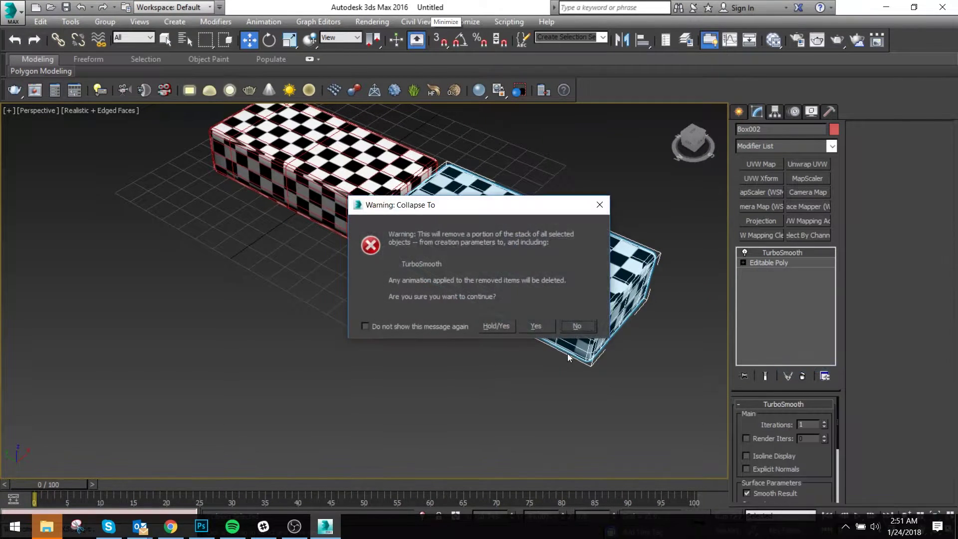
{"action": "left_click", "coordinate": [536, 326]}
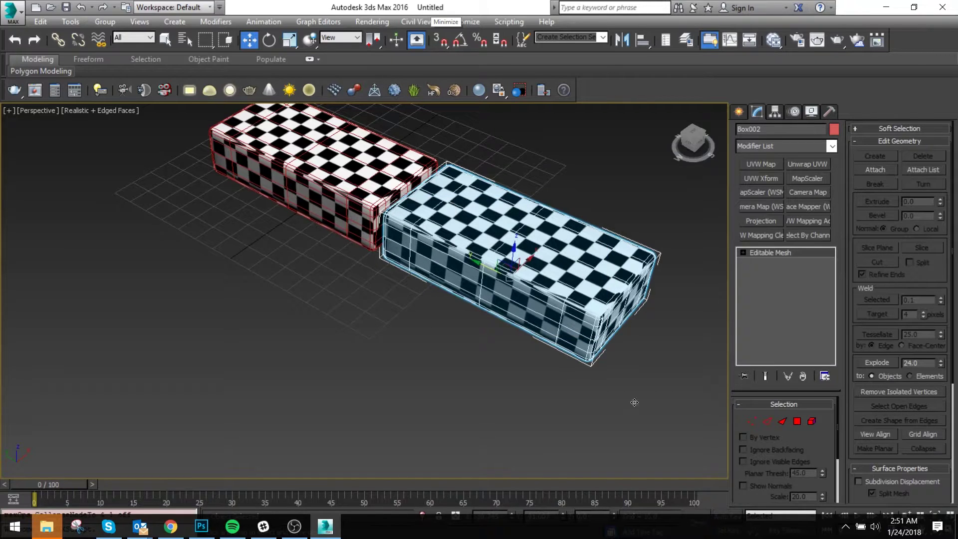
{"action": "right_click", "coordinate": [798, 254]}
{"action": "left_click", "coordinate": [710, 129]}
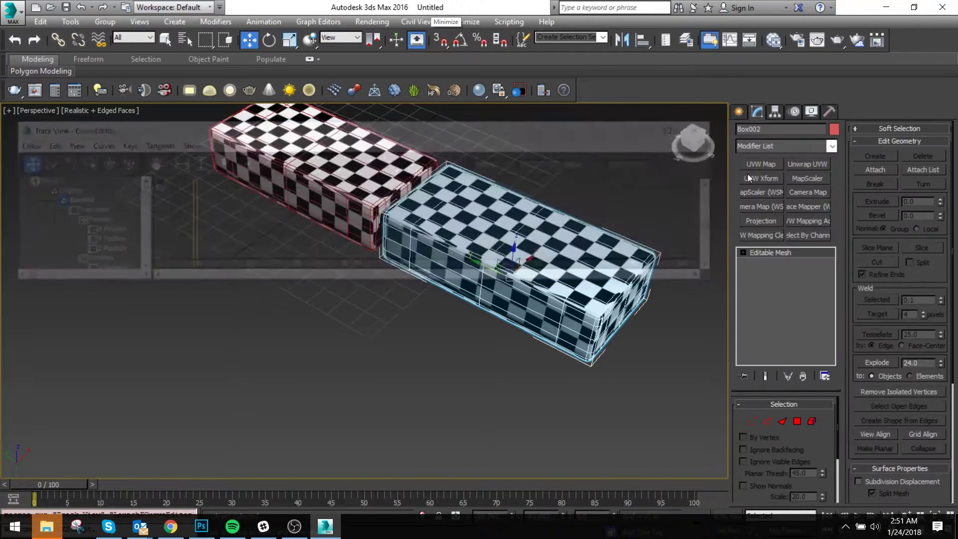
{"action": "right_click", "coordinate": [778, 256]}
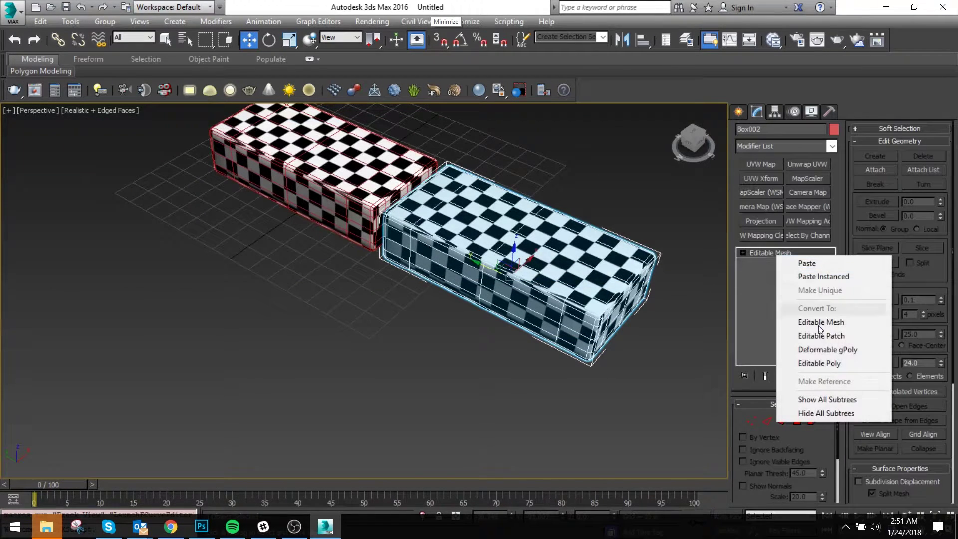
{"action": "left_click", "coordinate": [831, 363]}
Add an Unwrap UVW modifier to the copied box and select all its polygons in the UV editor
{"action": "left_click", "coordinate": [808, 165]}
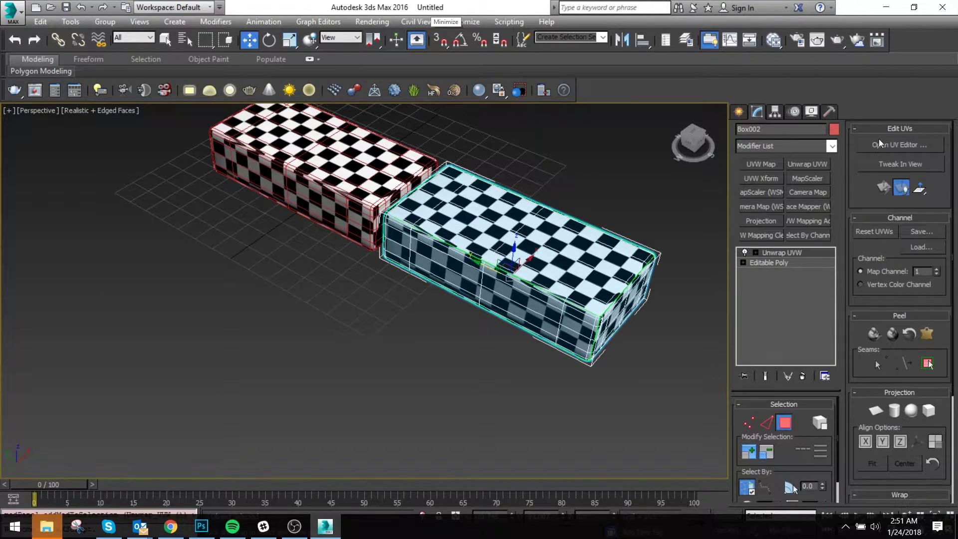
{"action": "left_click", "coordinate": [883, 145]}
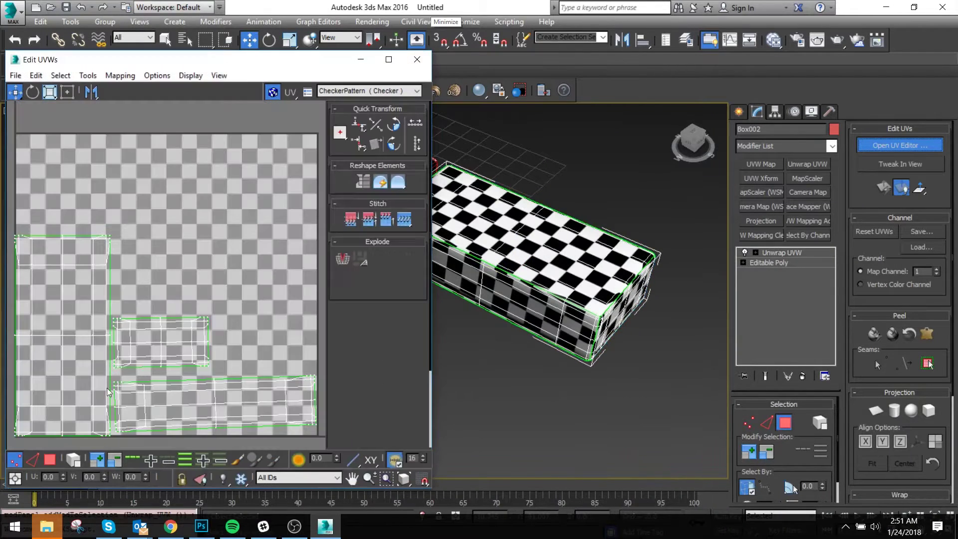
{"action": "left_click", "coordinate": [51, 461]}
{"action": "key", "text": "ctrl+a"}
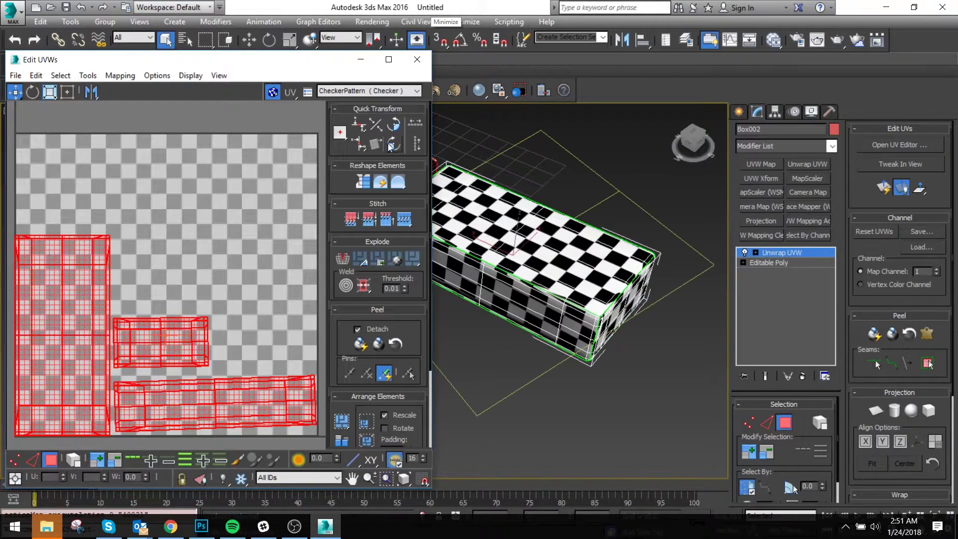
Relax the selected UVs by polygon angles with 100 iterations and amount 0.1, and close the UV editor
{"action": "left_click", "coordinate": [399, 183]}
{"action": "left_click", "coordinate": [105, 115]}
{"action": "left_click", "coordinate": [100, 126]}
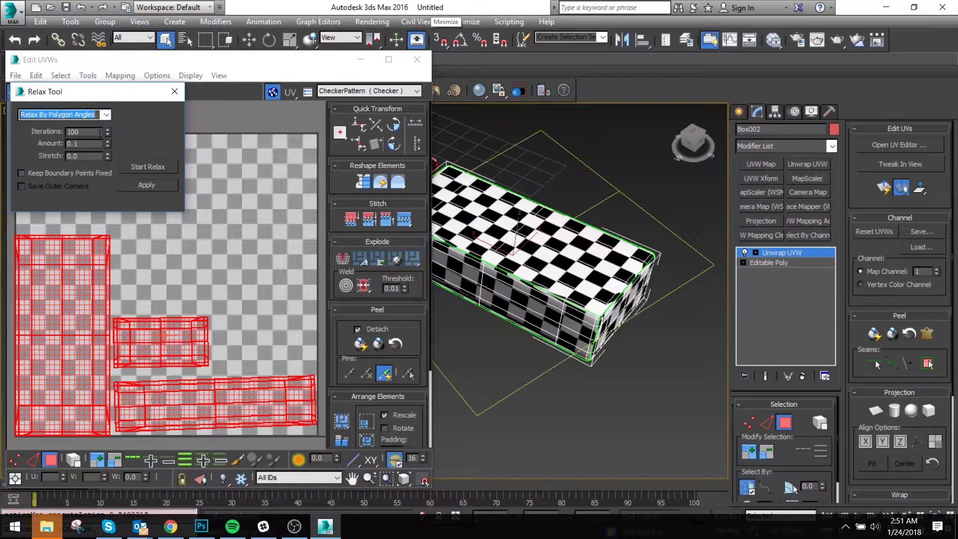
{"action": "left_click", "coordinate": [155, 166]}
{"action": "left_click", "coordinate": [155, 167]}
{"action": "left_click", "coordinate": [175, 92]}
{"action": "left_click", "coordinate": [408, 61]}
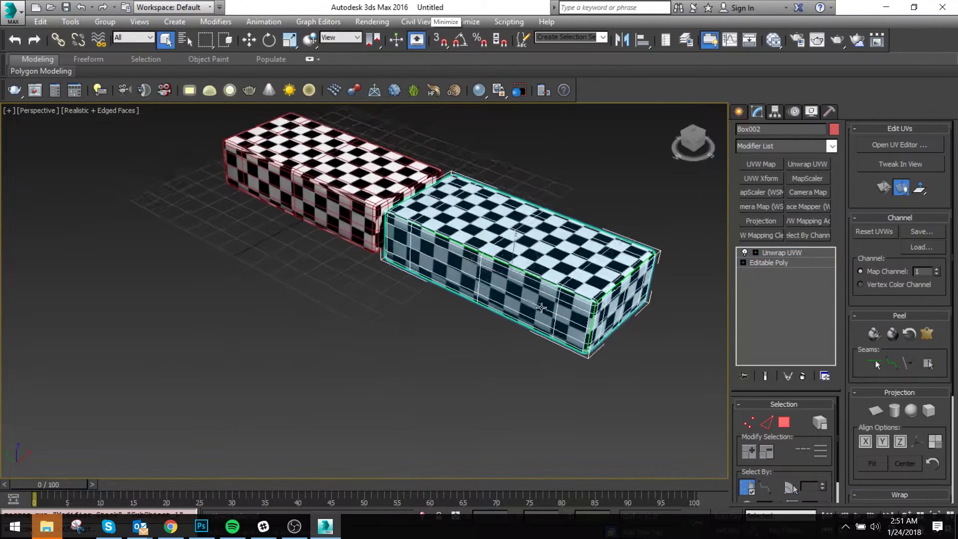
Hide the edged faces and add a TurboSmooth modifier above Unwrap UVW on the copied box
{"action": "key", "text": "F4"}
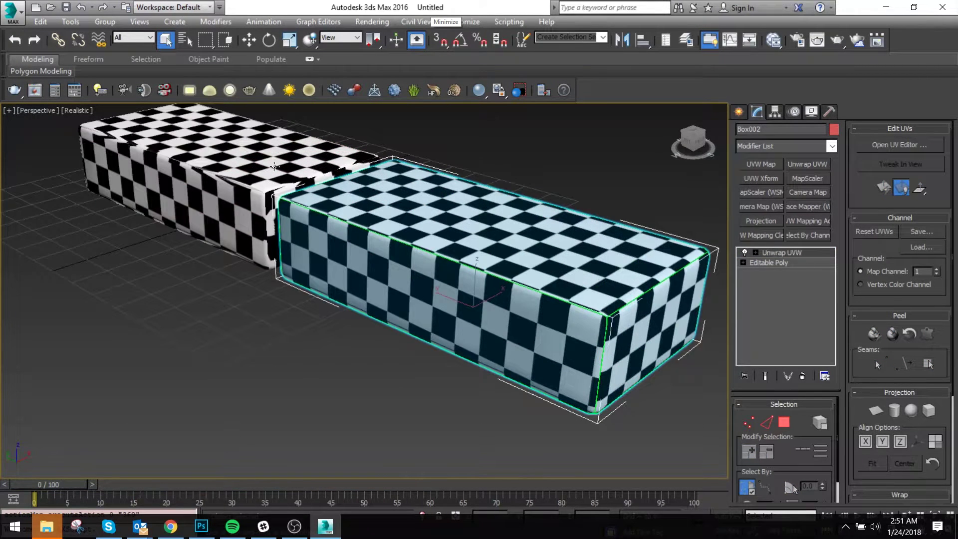
{"action": "left_click", "coordinate": [239, 165]}
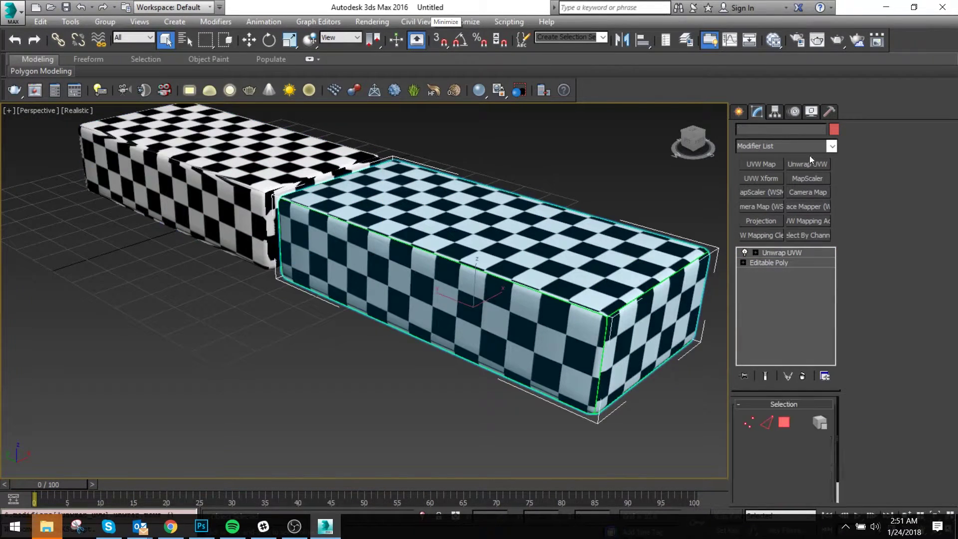
{"action": "left_click", "coordinate": [801, 145]}
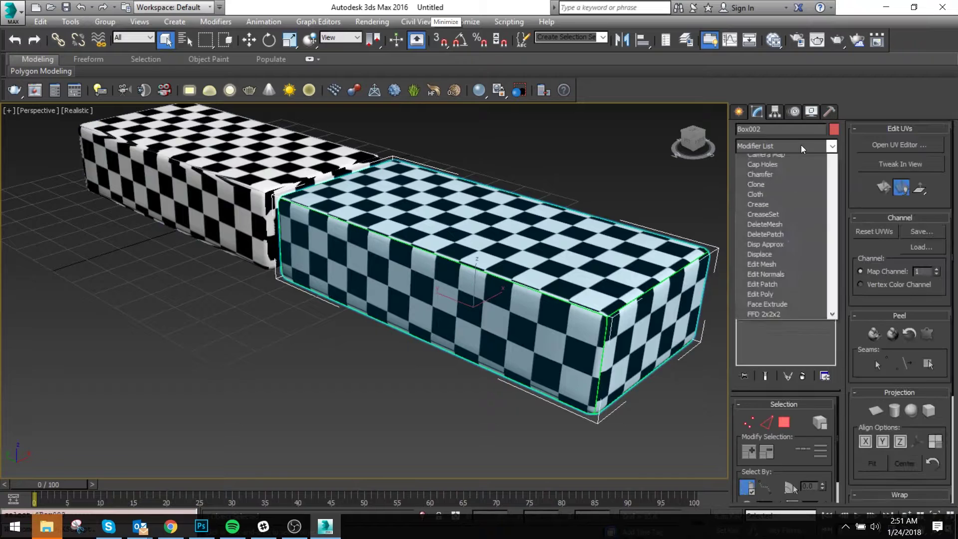
{"action": "left_click", "coordinate": [800, 145]}
{"action": "left_click", "coordinate": [798, 144]}
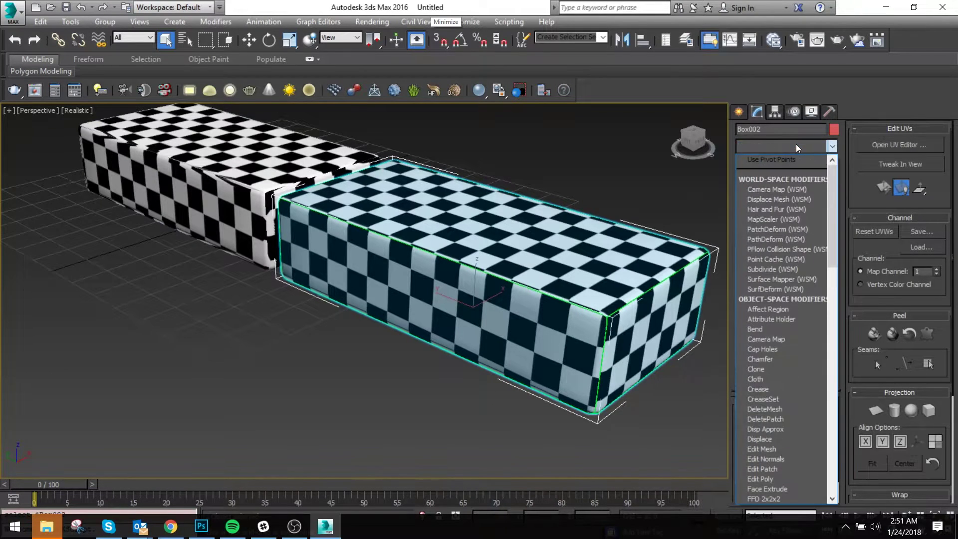
{"action": "type", "text": "turbo"}
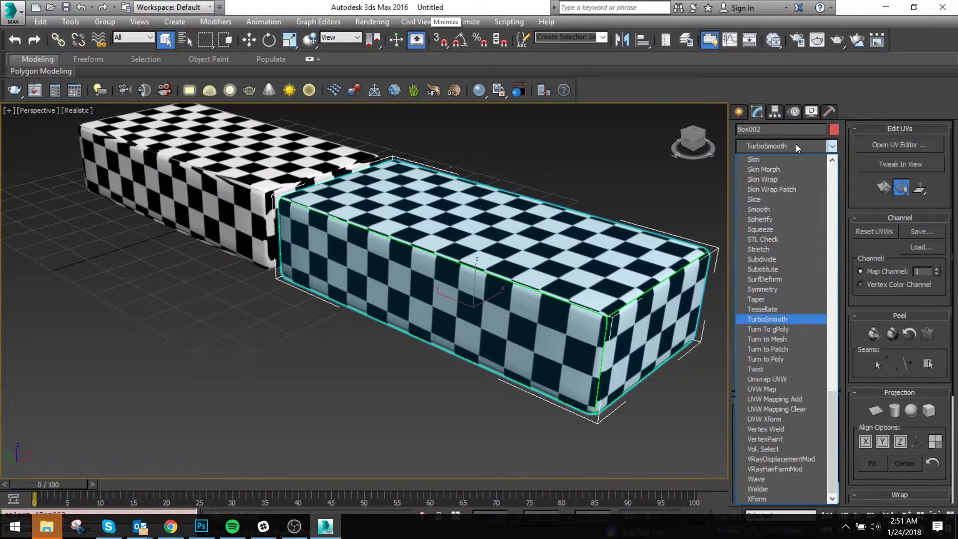
{"action": "key", "text": "Return"}
Preview higher TurboSmooth iterations on the copied box's corners and edges, and restore the value to 1
{"action": "middle_click_drag", "start_coordinate": [613, 300], "coordinate": [358, 296], "text": "alt"}
{"action": "scroll", "coordinate": [357, 296], "scroll_direction": "up", "scroll_amount": 4}
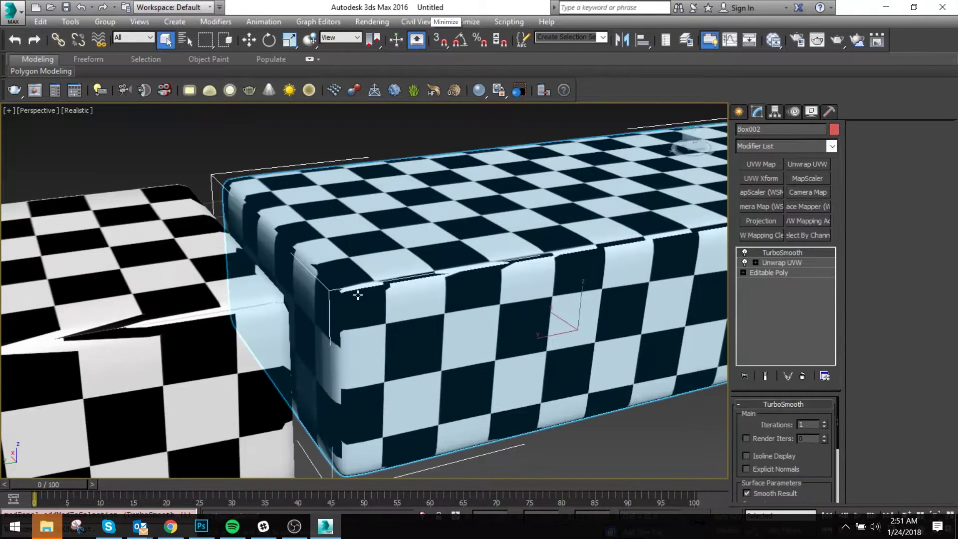
{"action": "left_click", "coordinate": [826, 422]}
{"action": "left_click", "coordinate": [825, 427]}
{"action": "left_click", "coordinate": [824, 422]}
{"action": "left_click", "coordinate": [825, 428]}
{"action": "middle_click_drag", "start_coordinate": [366, 295], "coordinate": [368, 246], "text": "alt"}
{"action": "middle_click_drag", "start_coordinate": [441, 195], "coordinate": [378, 216], "text": "alt"}
Collapse Unwrap UVW into the copied box's Editable Poly, keeping TurboSmooth on top
{"action": "left_click", "coordinate": [782, 263]}
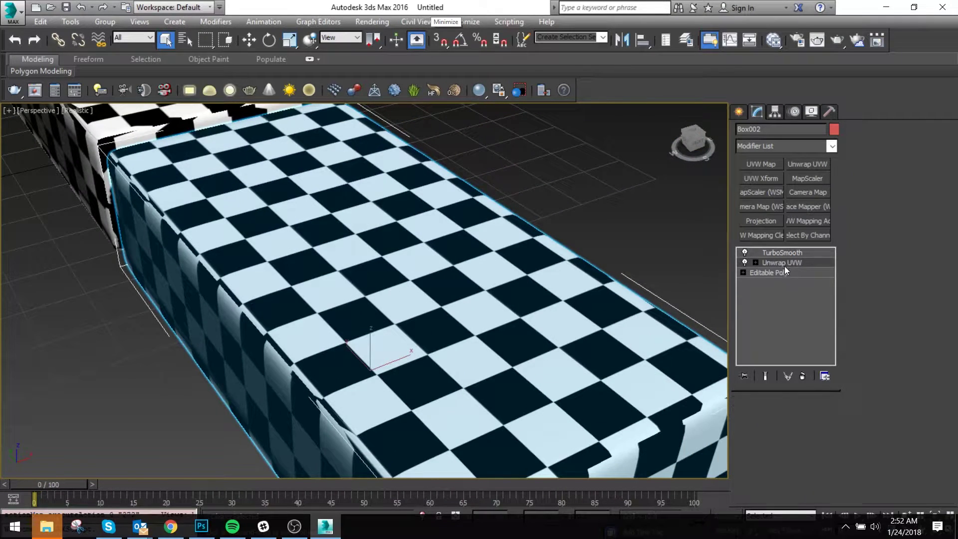
{"action": "key", "text": "F3"}
{"action": "key", "text": "F3"}
{"action": "left_click", "coordinate": [780, 273]}
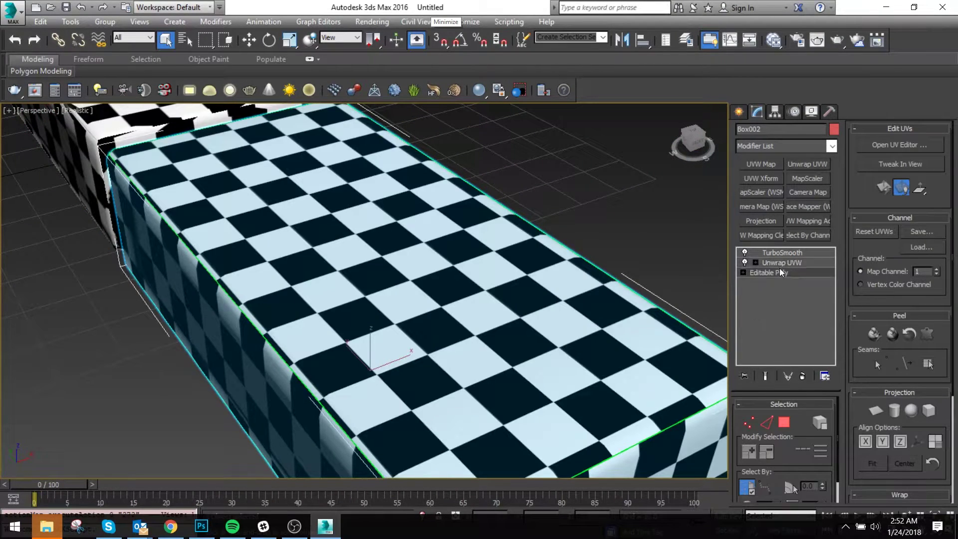
{"action": "left_click", "coordinate": [568, 311]}
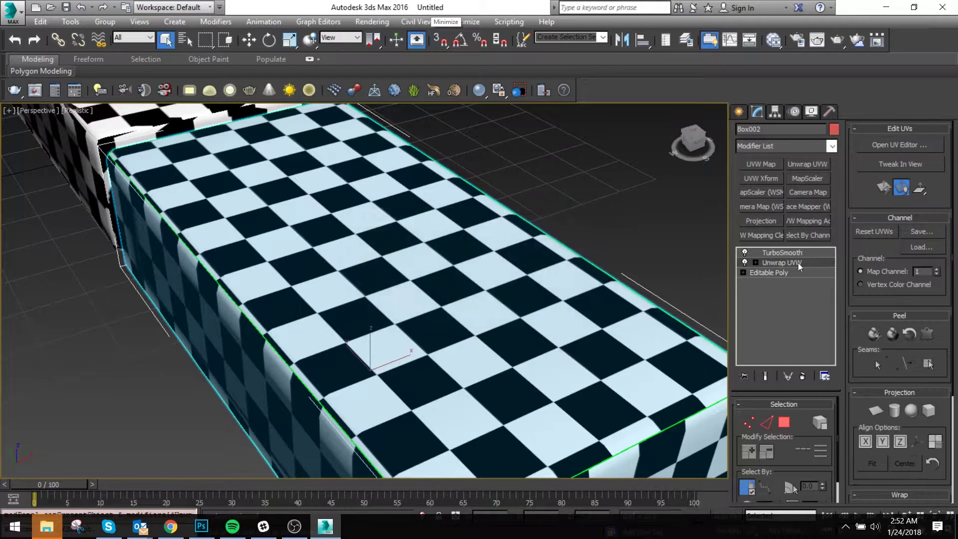
{"action": "right_click", "coordinate": [788, 264]}
{"action": "left_click", "coordinate": [831, 376]}
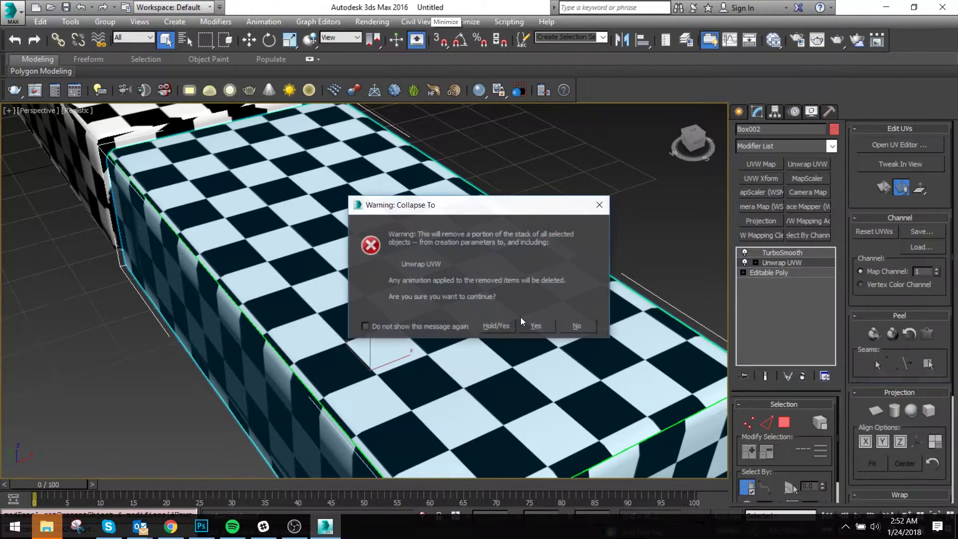
{"action": "left_click", "coordinate": [547, 327]}
{"action": "key", "text": "F3"}
{"action": "key", "text": "F3"}
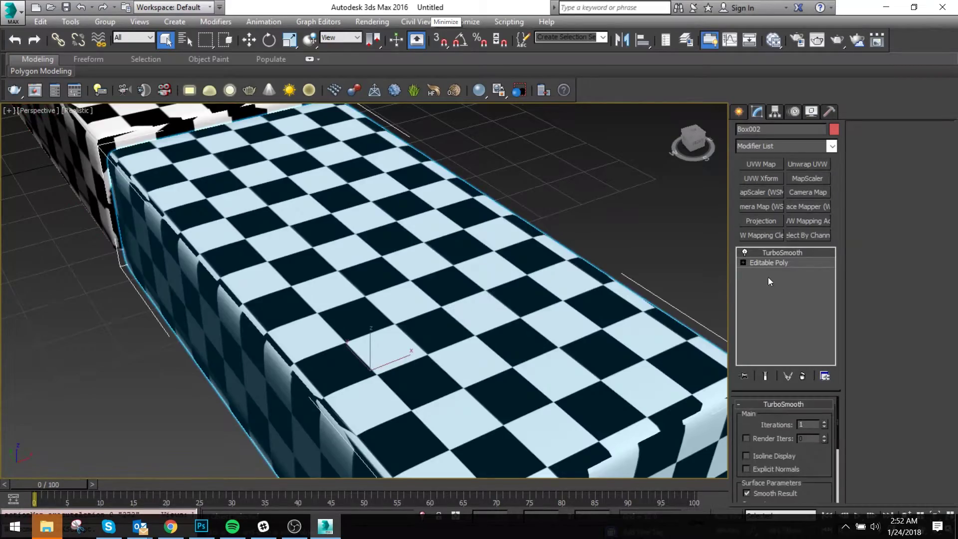
Add a new Unwrap UVW modifier between Editable Poly and TurboSmooth on the copied box and open its UV editor
{"action": "left_click", "coordinate": [777, 264]}
{"action": "key", "text": "F3"}
{"action": "middle_click_drag", "start_coordinate": [446, 291], "coordinate": [424, 218], "text": "alt"}
{"action": "key", "text": "F3"}
{"action": "mouse_move", "coordinate": [297, 237]}
{"action": "middle_mouse_down", "text": "alt"}
{"action": "mouse_move", "coordinate": [318, 213]}
{"action": "mouse_move", "coordinate": [363, 196]}
{"action": "middle_mouse_up", "text": "alt"}
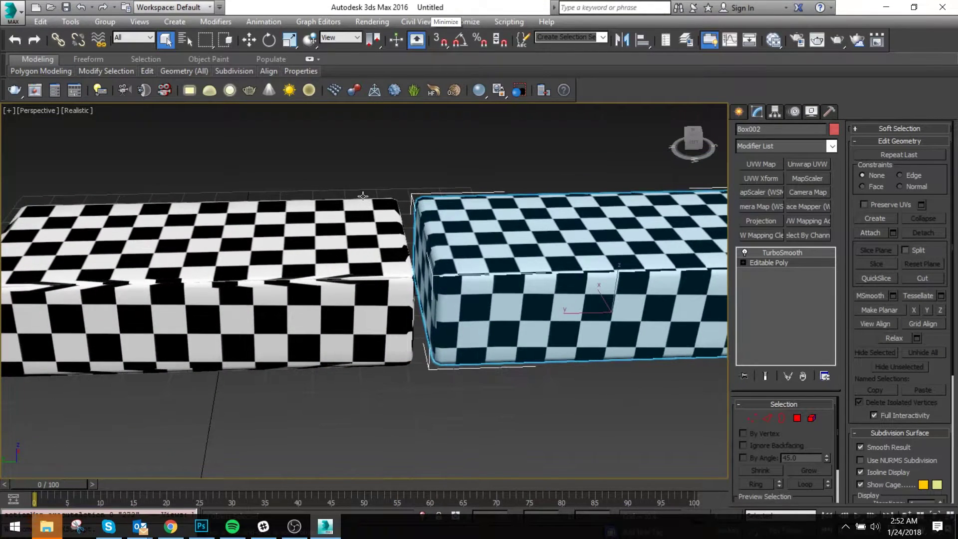
{"action": "left_click", "coordinate": [527, 210]}
{"action": "left_click", "coordinate": [785, 265]}
{"action": "left_click", "coordinate": [807, 167]}
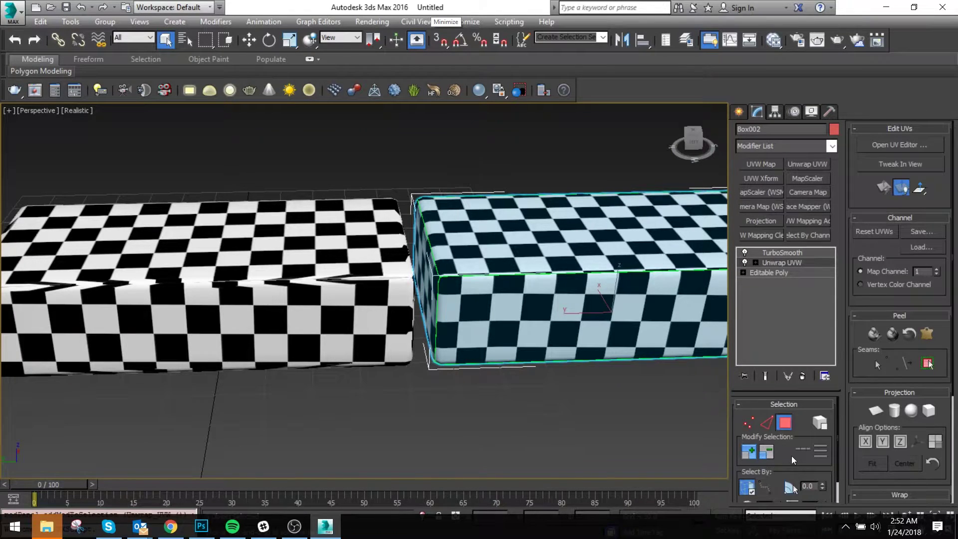
{"action": "scroll", "coordinate": [792, 455], "scroll_direction": "down", "scroll_amount": 1}
{"action": "left_click", "coordinate": [900, 144]}
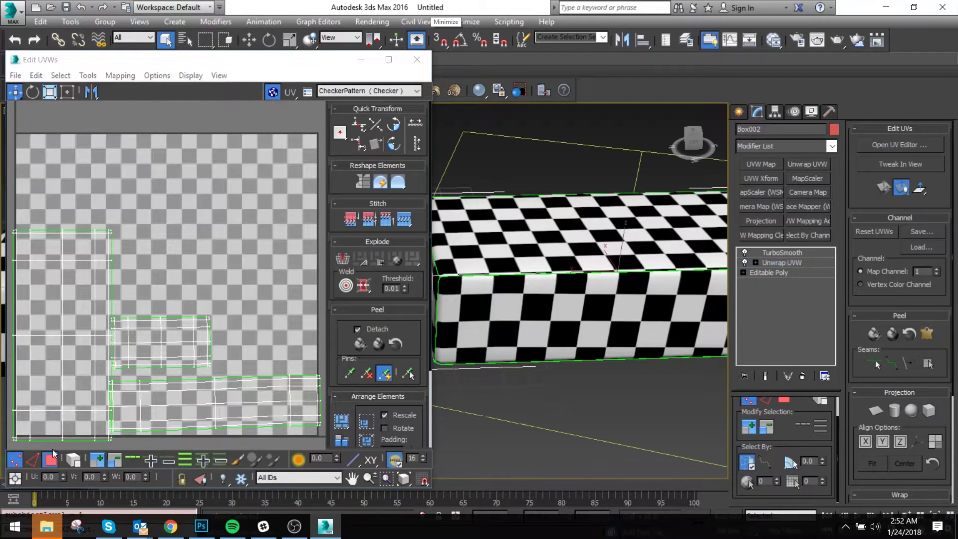
Select the large UV shell's long boundary edge next to the smaller shells and stitch the matching side shell to it
{"action": "left_click", "coordinate": [52, 459]}
{"action": "left_click", "coordinate": [33, 460]}
{"action": "double_click", "coordinate": [112, 264]}
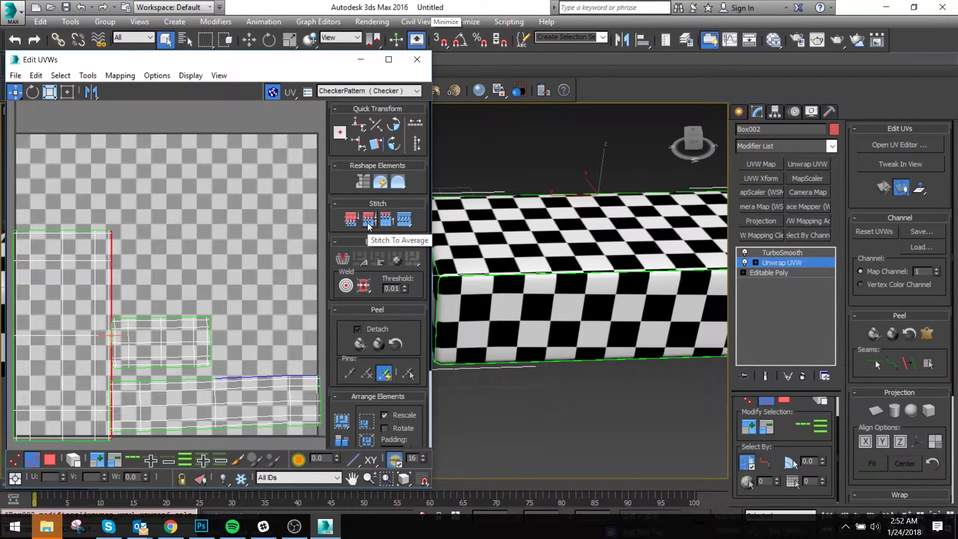
{"action": "left_click_drag", "start_coordinate": [417, 334], "coordinate": [414, 260]}
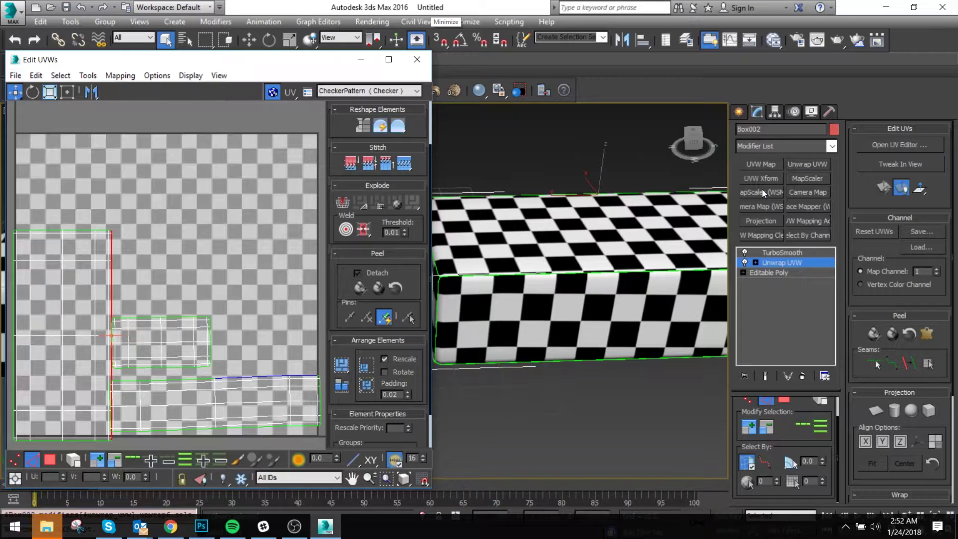
{"action": "left_click", "coordinate": [404, 164]}
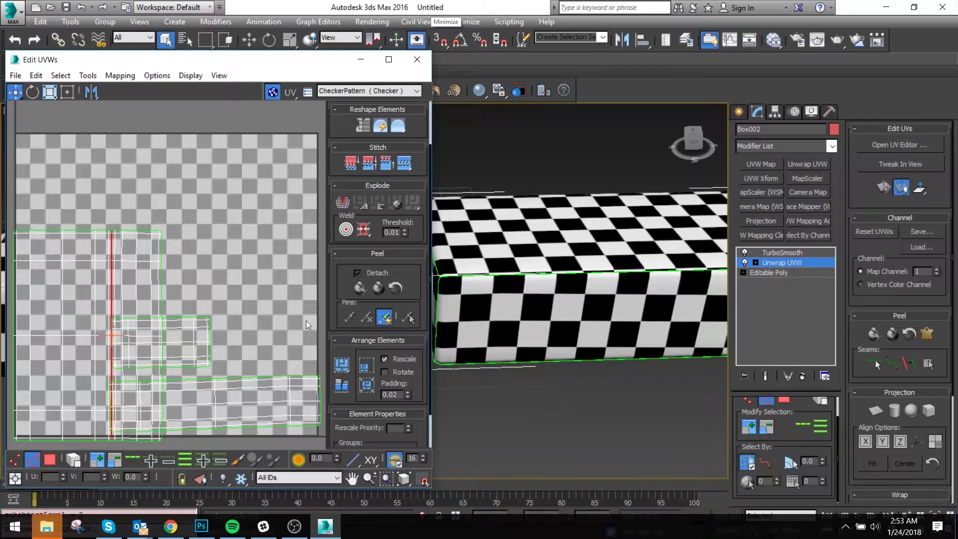
Select the box's opposite long top edge as a full loop and stitch the remaining long side shell to the large shell
{"action": "middle_click_drag", "start_coordinate": [551, 228], "coordinate": [520, 256], "text": "alt"}
{"action": "scroll", "coordinate": [564, 282], "scroll_direction": "up", "scroll_amount": 5}
{"action": "left_click", "coordinate": [558, 292]}
{"action": "left_click", "coordinate": [132, 459]}
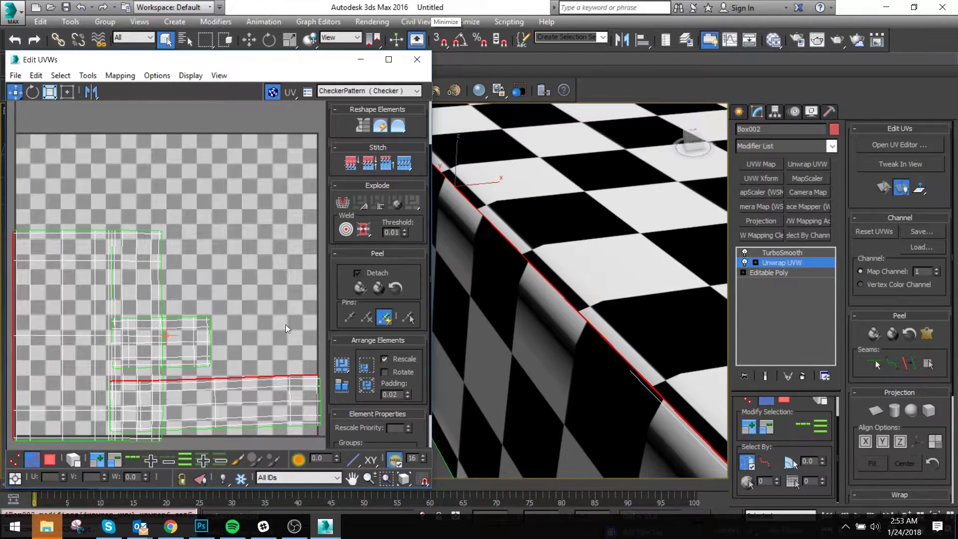
{"action": "left_click", "coordinate": [403, 173]}
{"action": "scroll", "coordinate": [126, 308], "scroll_direction": "down", "scroll_amount": 3}
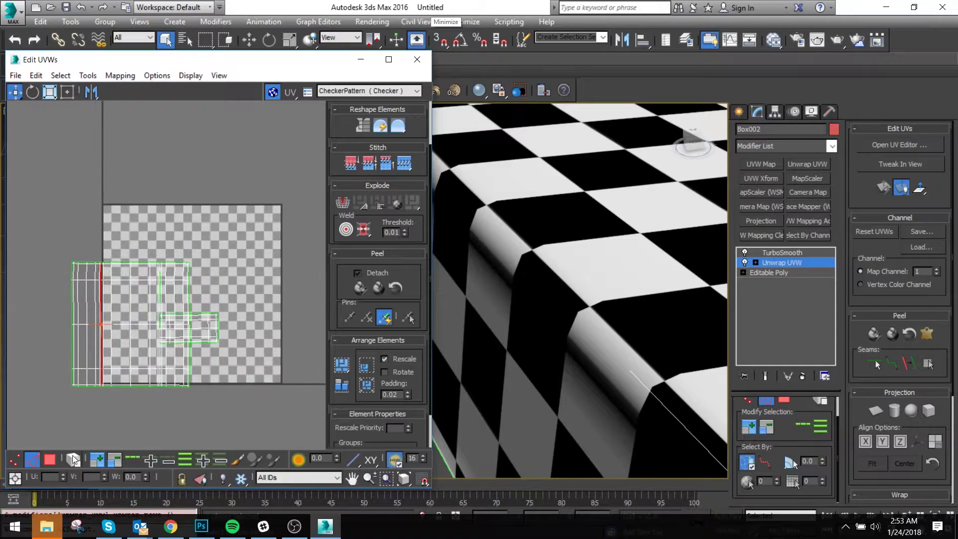
Move the UV shells toward the middle of the UV tile, enable element selection and select all polygons
{"action": "left_click", "coordinate": [136, 295]}
{"action": "left_click_drag", "start_coordinate": [136, 295], "coordinate": [209, 264]}
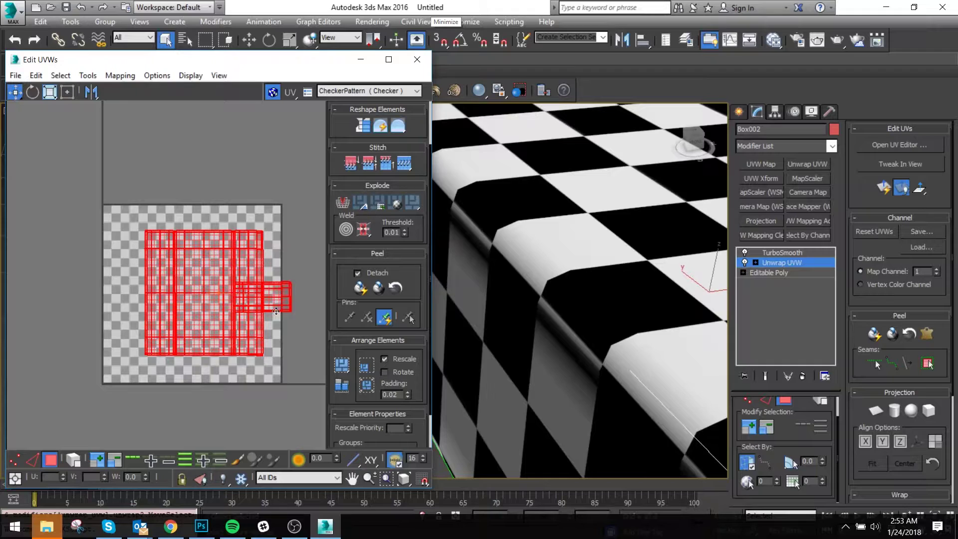
{"action": "left_click", "coordinate": [273, 298]}
{"action": "left_click", "coordinate": [74, 459]}
{"action": "left_click", "coordinate": [295, 262]}
{"action": "left_click", "coordinate": [222, 267]}
{"action": "key", "text": "ctrl+a"}
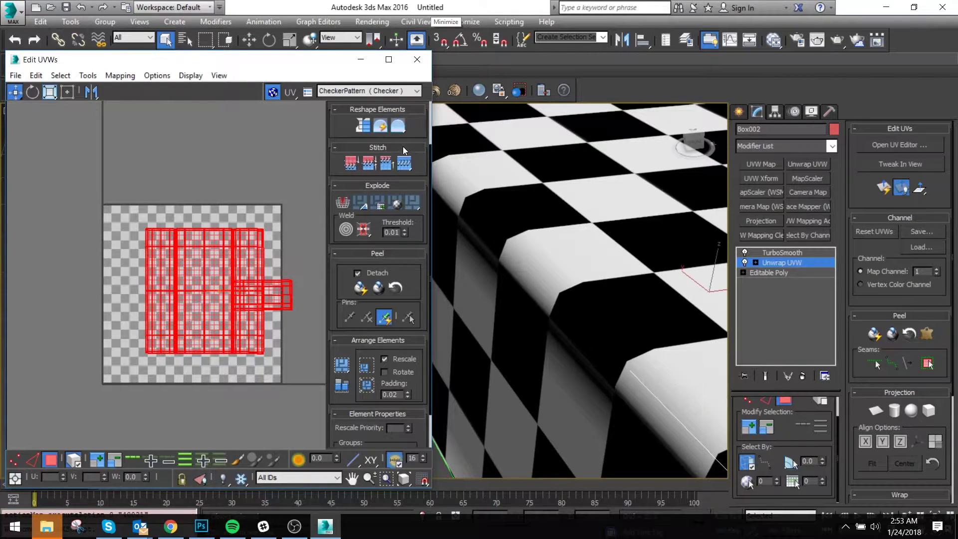
Relax the selected UV polygons of the copied box using the Relax Tool with 500 iterations
{"action": "left_click", "coordinate": [397, 129]}
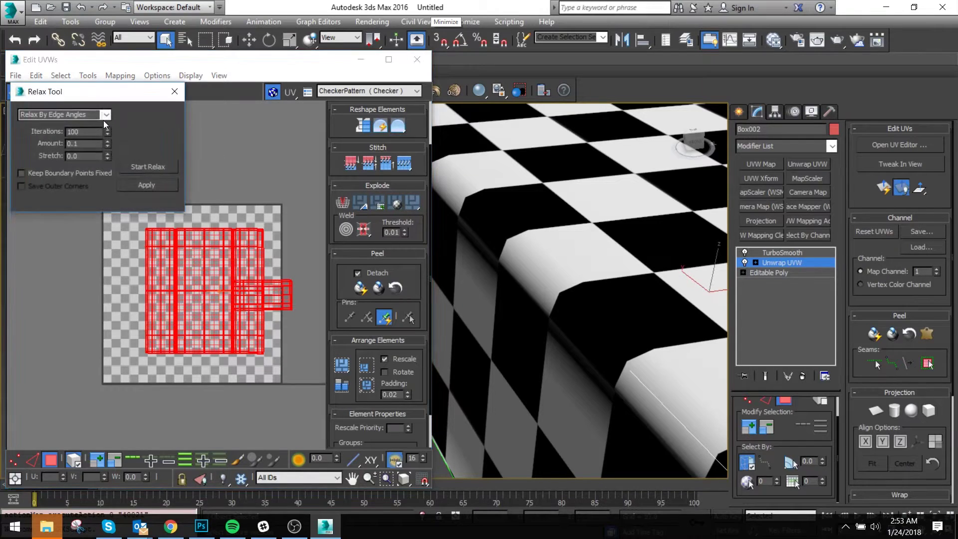
{"action": "left_click", "coordinate": [104, 115]}
{"action": "left_click", "coordinate": [92, 130]}
{"action": "type", "text": "500"}
{"action": "left_click", "coordinate": [144, 166]}
{"action": "left_click", "coordinate": [145, 165]}
Relax the UVs again with the amount set to 1, close the UV editor and leave polygon selection
{"action": "double_click", "coordinate": [85, 144]}
{"action": "type", "text": "1"}
{"action": "left_click", "coordinate": [163, 167]}
{"action": "left_click", "coordinate": [162, 166]}
{"action": "left_click", "coordinate": [174, 91]}
{"action": "left_click", "coordinate": [418, 59]}
{"action": "key", "text": "1"}
{"action": "key", "text": "1"}
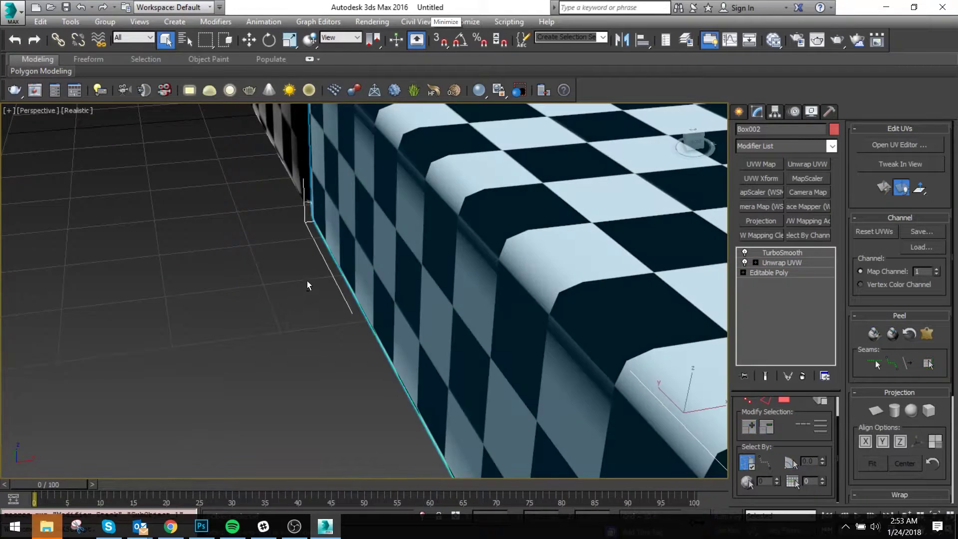
Return the copy to its TurboSmooth level and compare the checker pattern along its edges with the original box
{"action": "middle_click_drag", "start_coordinate": [307, 282], "coordinate": [353, 239], "text": "alt"}
{"action": "left_click", "coordinate": [800, 253]}
{"action": "middle_click_drag", "start_coordinate": [125, 298], "coordinate": [288, 200], "text": "alt"}
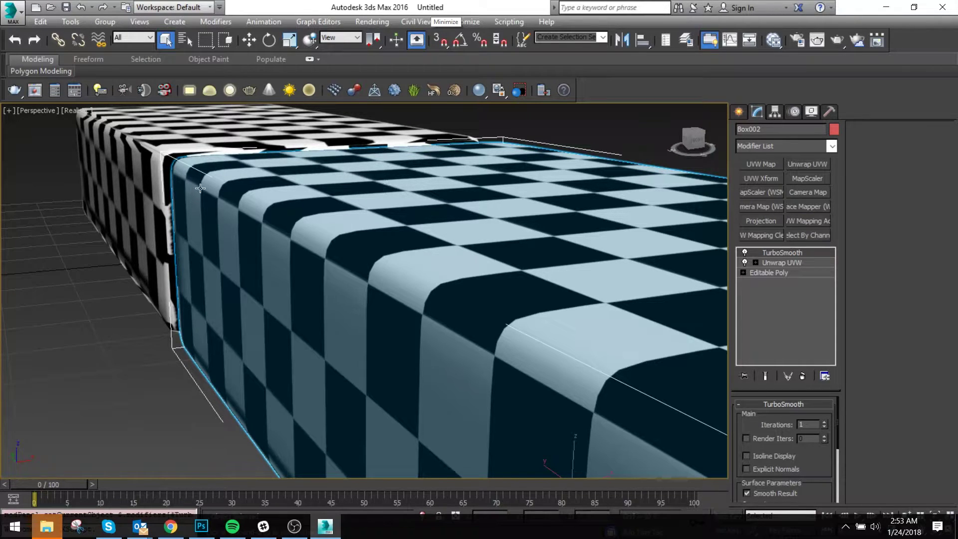
{"action": "middle_click_drag", "start_coordinate": [152, 152], "coordinate": [361, 180]}
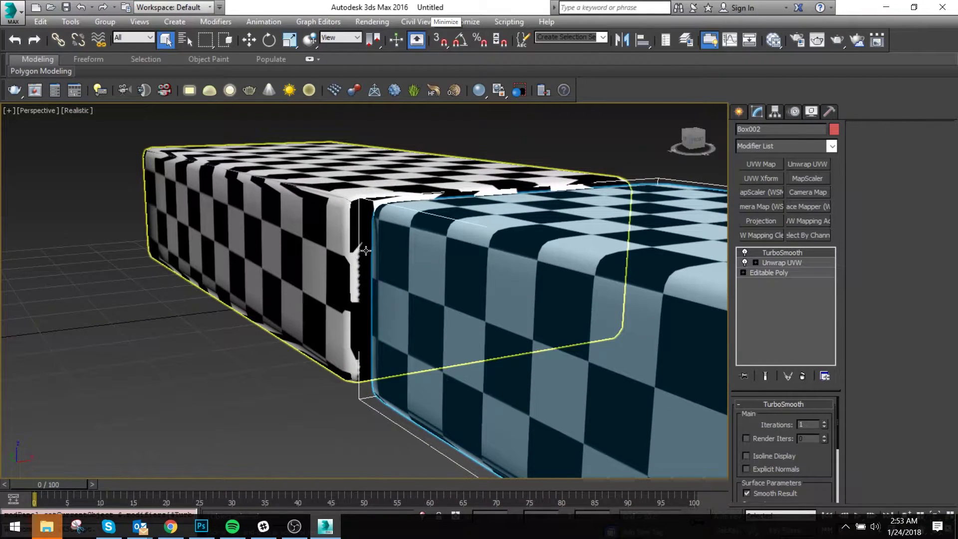
{"action": "middle_click_drag", "start_coordinate": [496, 359], "coordinate": [401, 361]}
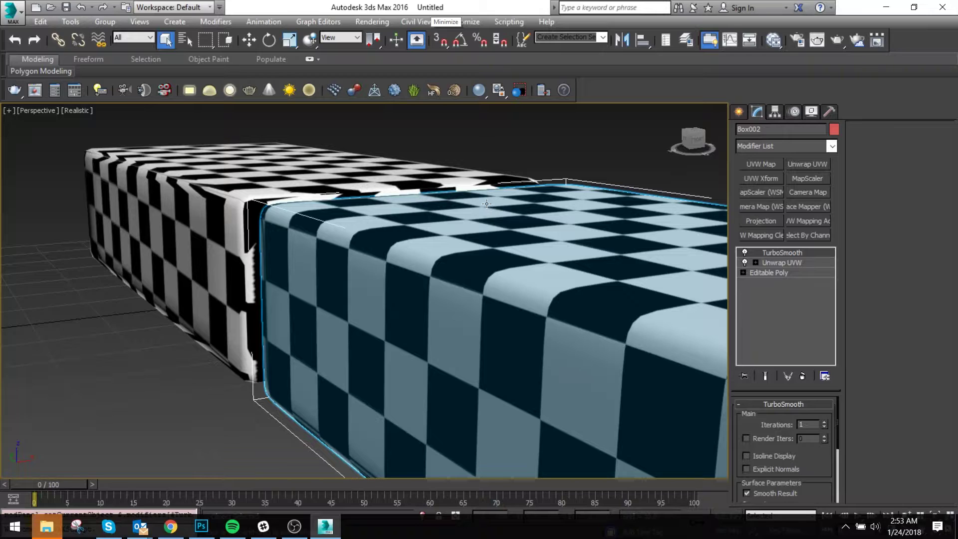
{"action": "left_click", "coordinate": [565, 152]}
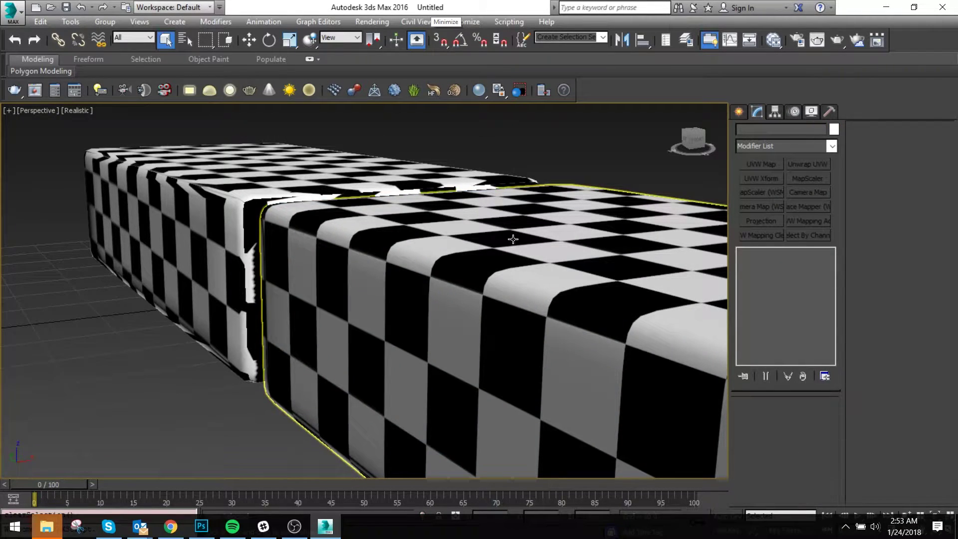
{"action": "left_click", "coordinate": [19, 13]}
{"action": "left_click", "coordinate": [19, 12]}
Select the original box with the distorted edges and isolate it in the viewport
{"action": "left_click", "coordinate": [368, 209]}
{"action": "scroll", "coordinate": [300, 202], "scroll_direction": "down", "scroll_amount": 2}
{"action": "middle_click_drag", "start_coordinate": [368, 209], "coordinate": [600, 247]}
{"action": "left_click", "coordinate": [193, 240]}
{"action": "middle_click_drag", "start_coordinate": [282, 209], "coordinate": [495, 275]}
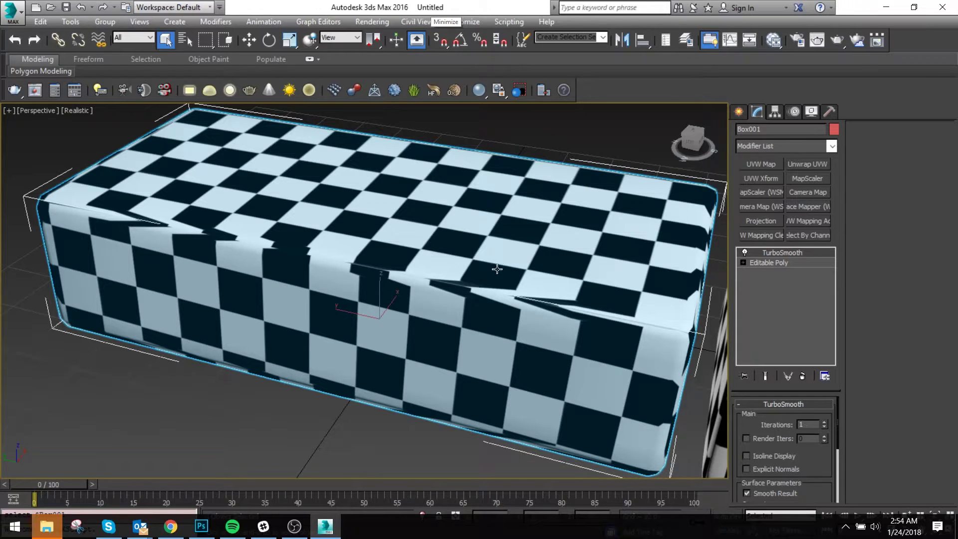
{"action": "middle_click_drag", "start_coordinate": [482, 207], "coordinate": [489, 257], "text": "alt"}
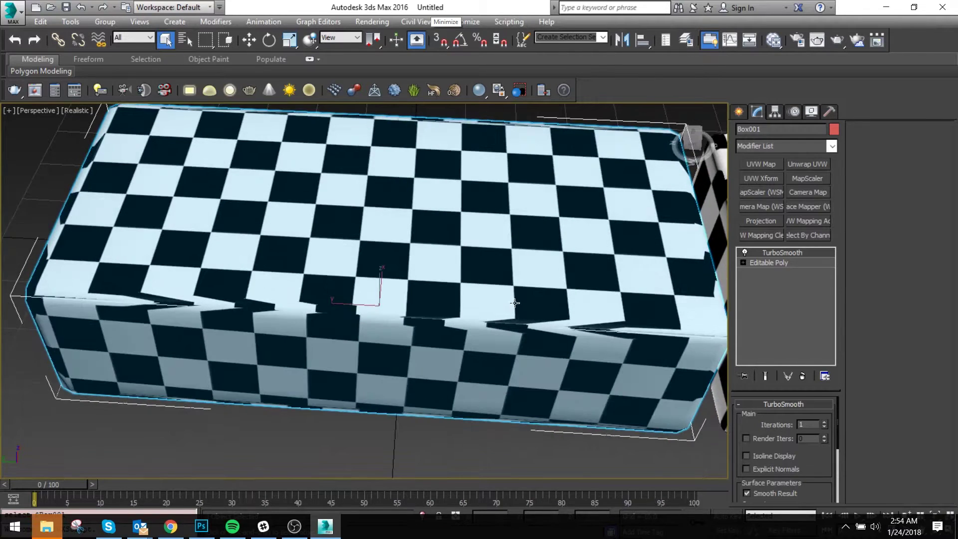
{"action": "key", "text": "alt+q"}
{"action": "middle_click_drag", "start_coordinate": [537, 308], "coordinate": [459, 223]}
{"action": "scroll", "coordinate": [468, 259], "scroll_direction": "down", "scroll_amount": 5}
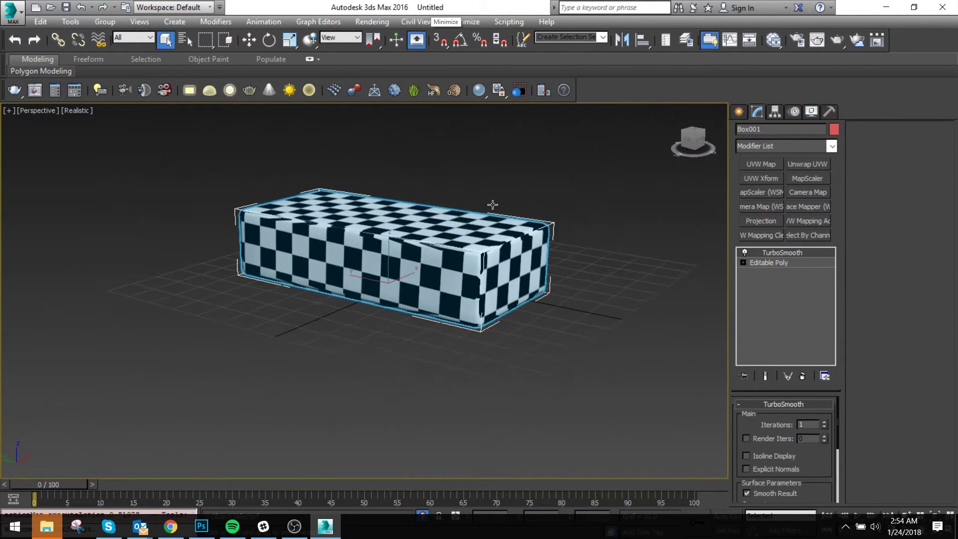
Change the production renderer from Default Scanline to V-Ray and close the render setup
{"action": "left_click", "coordinate": [361, 92]}
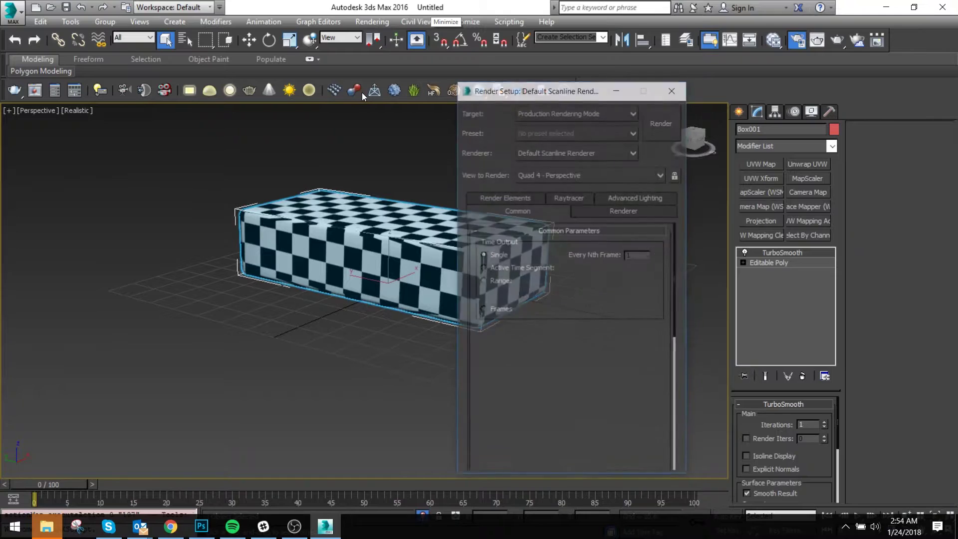
{"action": "left_click", "coordinate": [573, 112]}
{"action": "left_click", "coordinate": [573, 112]}
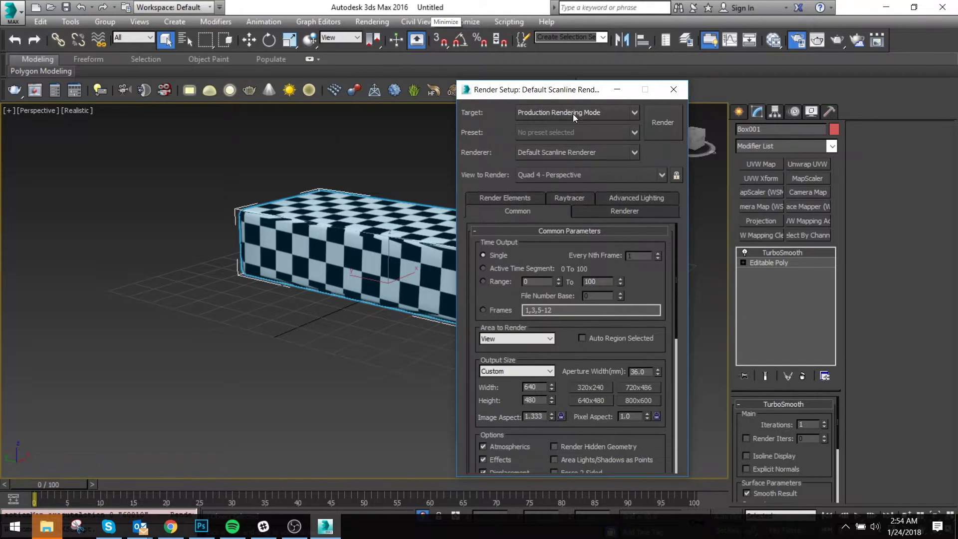
{"action": "left_click", "coordinate": [569, 151]}
{"action": "left_click", "coordinate": [570, 240]}
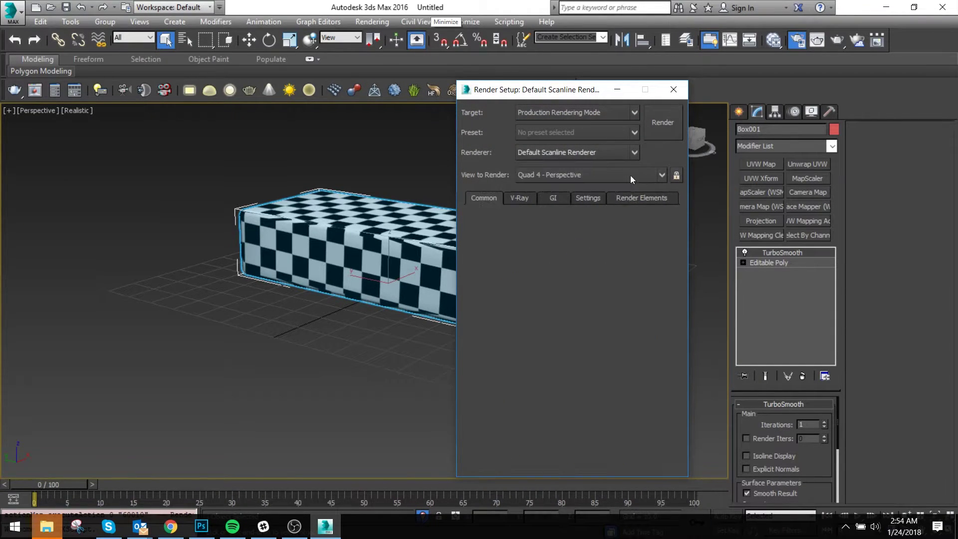
{"action": "left_click", "coordinate": [674, 89]}
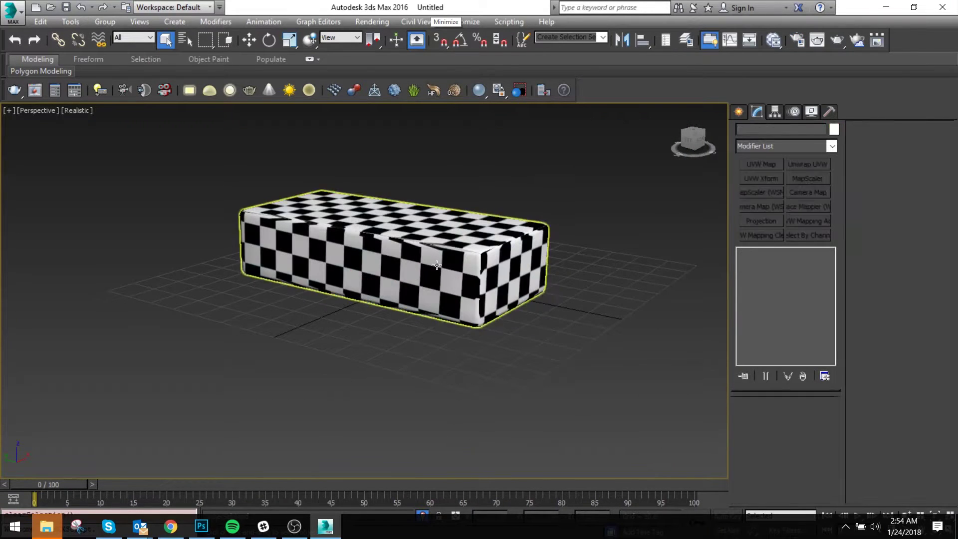
Delete the Standard material node in the Slate Material Editor and add a new VRayMtl in its place
{"action": "key", "text": "m"}
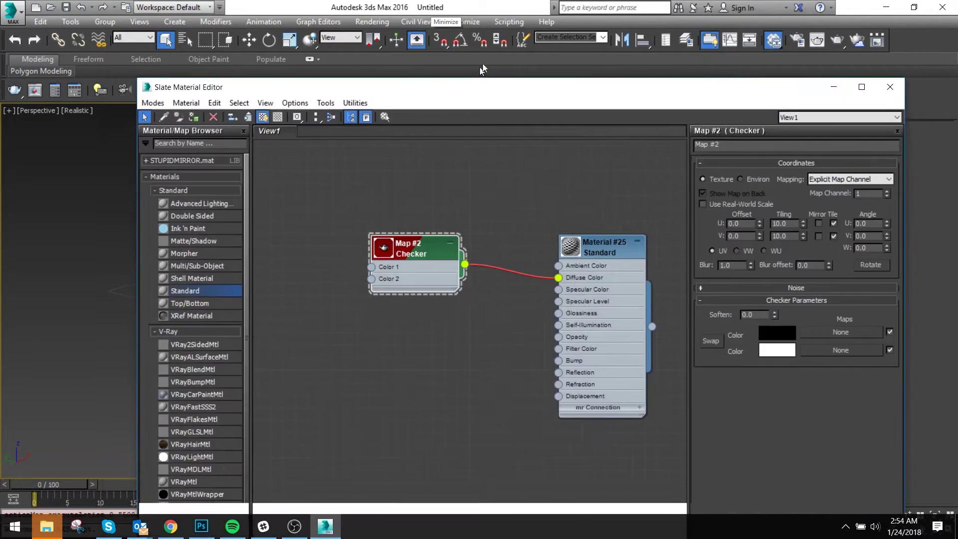
{"action": "left_click_drag", "start_coordinate": [483, 64], "coordinate": [514, 40]}
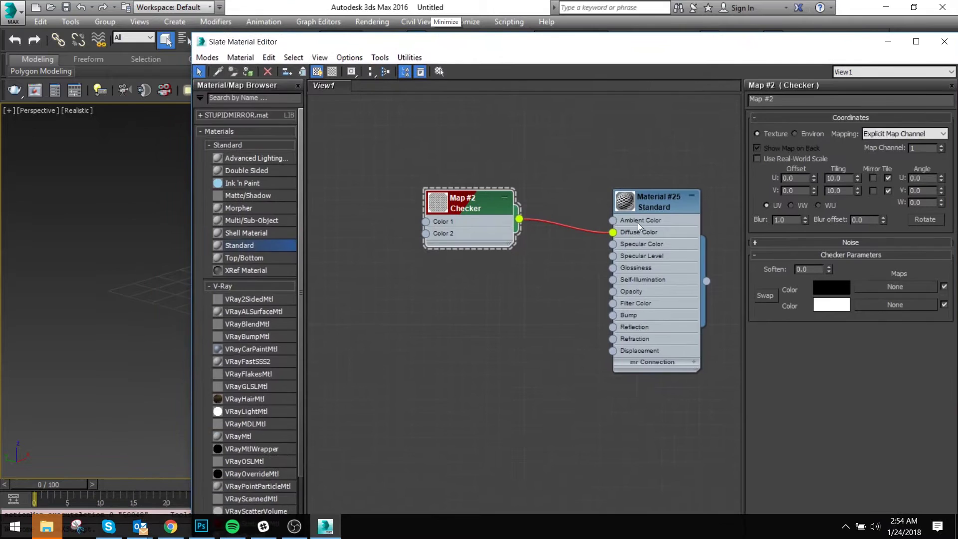
{"action": "left_click", "coordinate": [657, 208]}
{"action": "key", "text": "Delete"}
{"action": "left_click", "coordinate": [216, 99]}
{"action": "type", "text": "vray"}
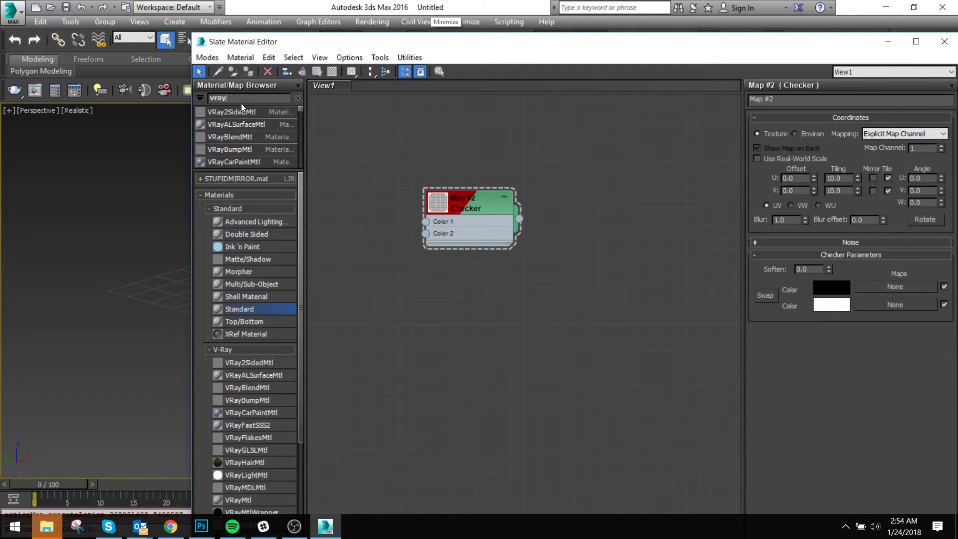
{"action": "type", "text": "mtl"}
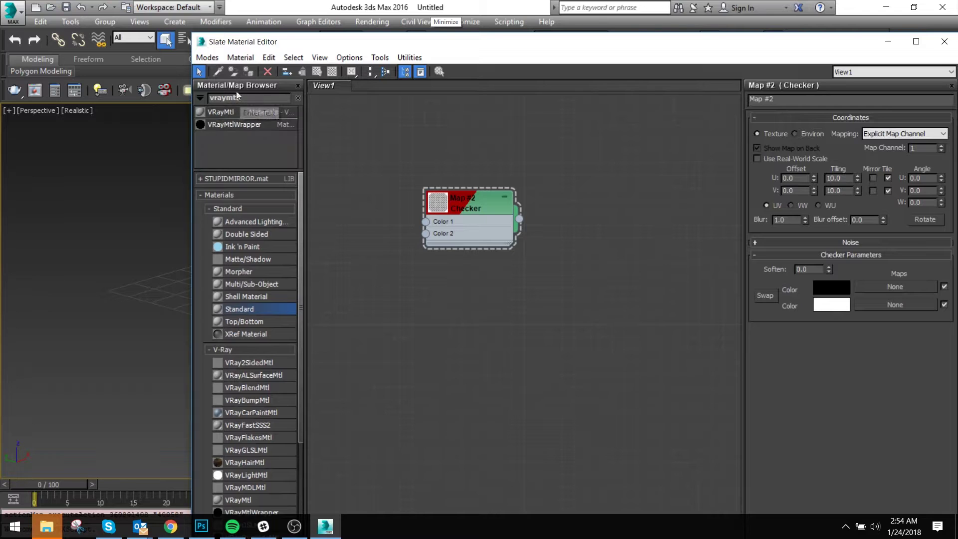
{"action": "double_click", "coordinate": [244, 113]}
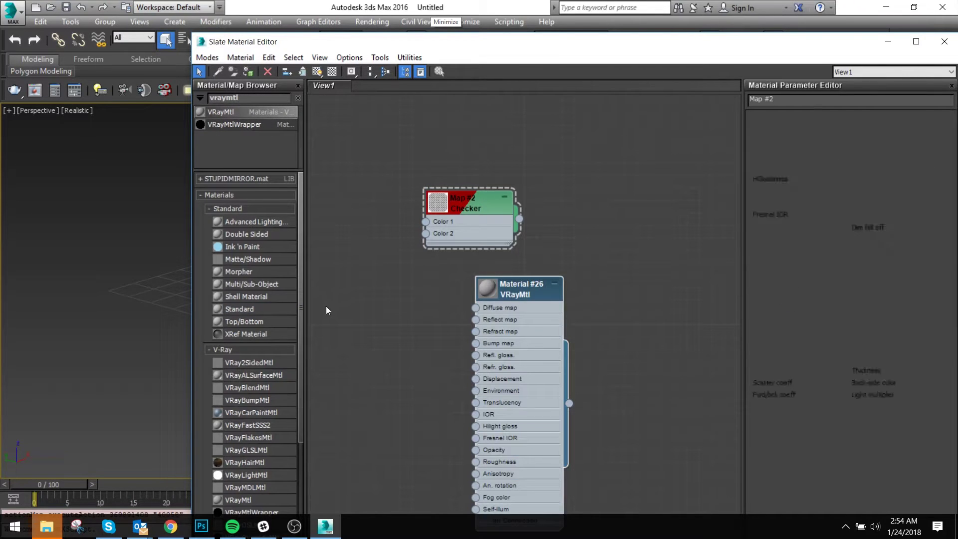
Delete the Checker map node from the material graph, keeping only the VRayMtl
{"action": "key", "text": "alt+Tab"}
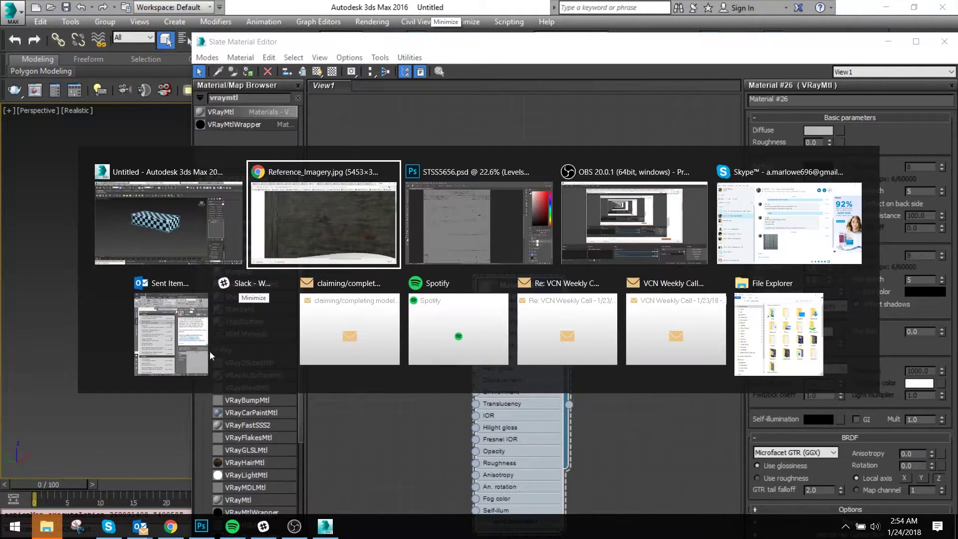
{"action": "key", "text": "Escape"}
{"action": "left_click_drag", "start_coordinate": [478, 204], "coordinate": [393, 343]}
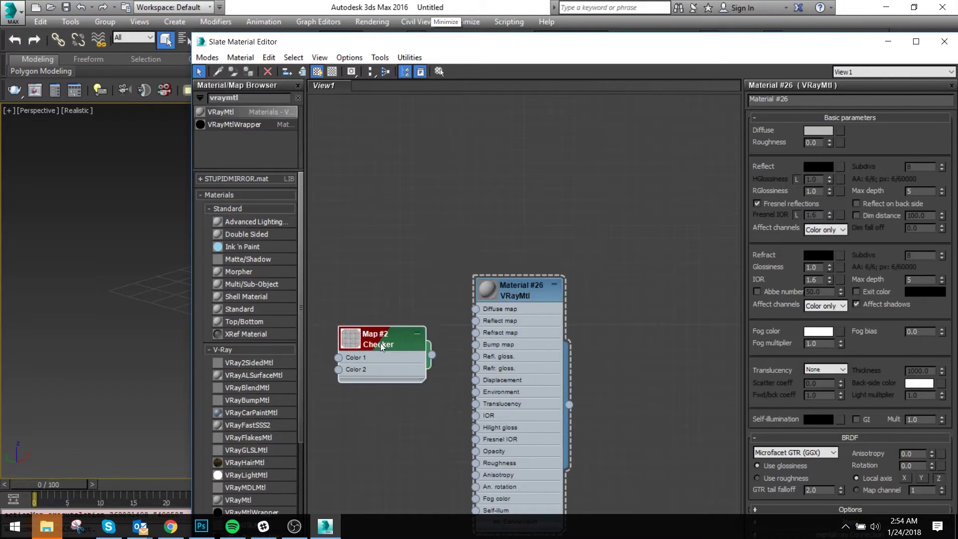
{"action": "middle_click_drag", "start_coordinate": [412, 361], "coordinate": [475, 241]}
{"action": "left_click", "coordinate": [454, 229]}
{"action": "key", "text": "Delete"}
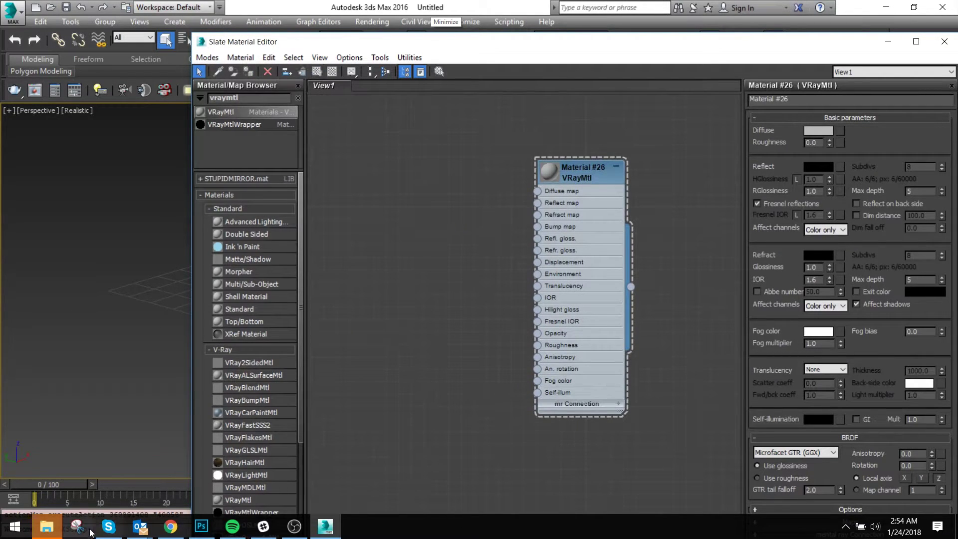
Find dirt (15).png in File Explorer's Textures > Grunge folder and connect it to the VRayMtl's diffuse map
{"action": "left_click", "coordinate": [46, 526]}
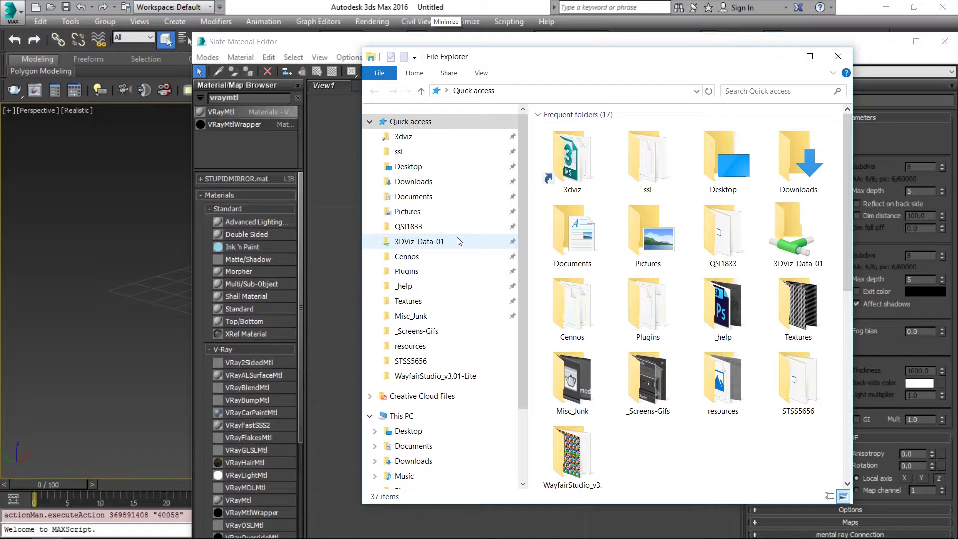
{"action": "left_click", "coordinate": [422, 301]}
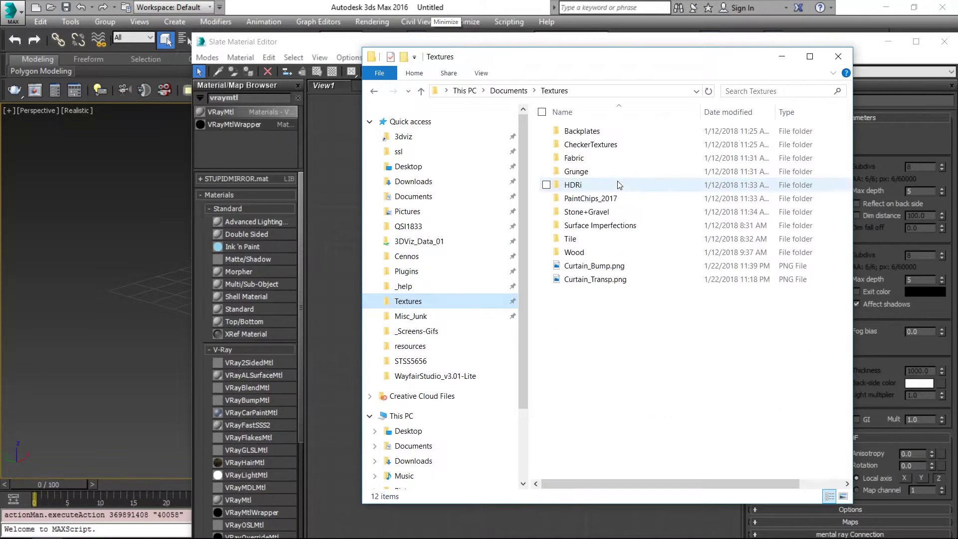
{"action": "left_click", "coordinate": [601, 173]}
{"action": "double_click", "coordinate": [600, 174]}
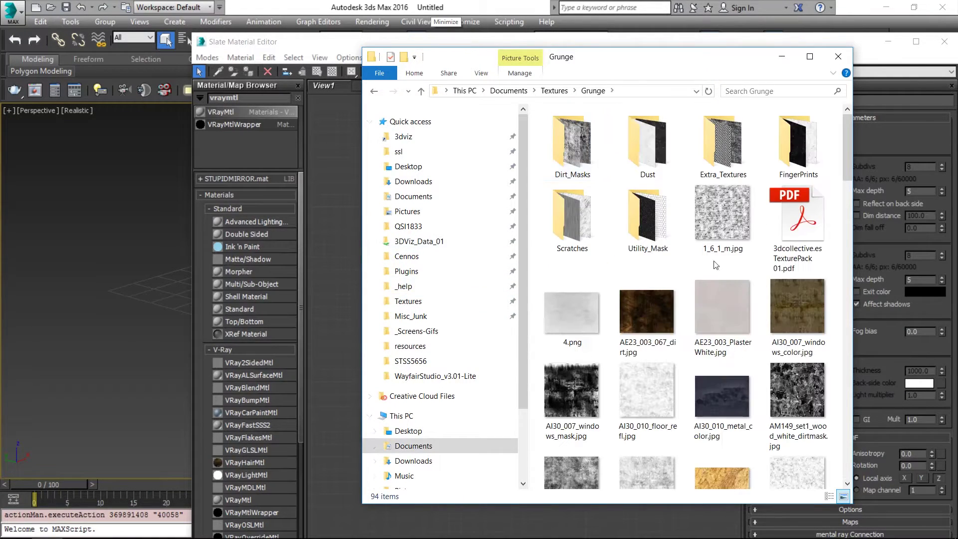
{"action": "scroll", "coordinate": [682, 344], "scroll_direction": "down", "scroll_amount": 5}
{"action": "scroll", "coordinate": [681, 345], "scroll_direction": "down", "scroll_amount": 5}
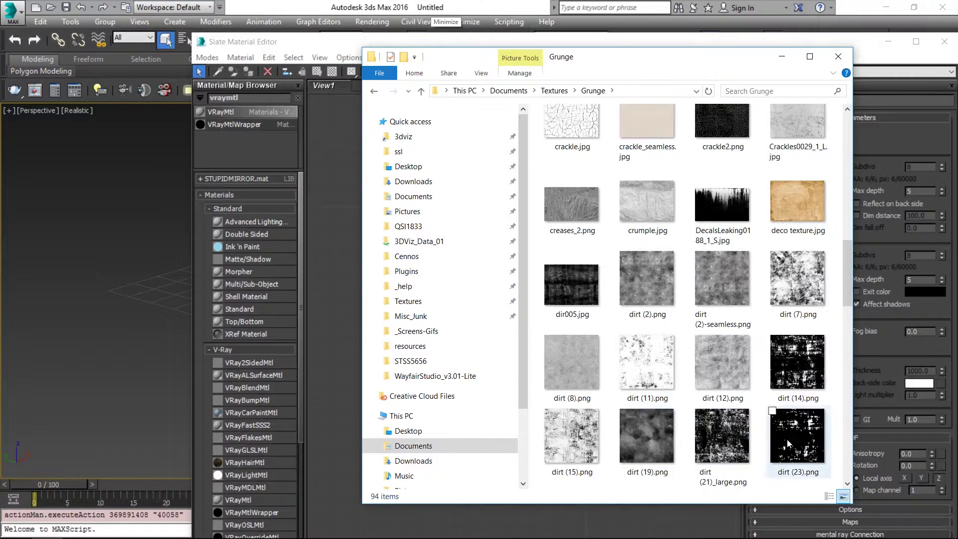
{"action": "left_click", "coordinate": [575, 450]}
{"action": "left_click_drag", "start_coordinate": [575, 450], "coordinate": [537, 190]}
{"action": "left_click", "coordinate": [336, 192]}
Minimize the material editor, add an Unwrap UVW modifier between the original box's Editable Poly and TurboSmooth, and open its UV editor
{"action": "left_click_drag", "start_coordinate": [452, 44], "coordinate": [384, 395]}
{"action": "left_click", "coordinate": [336, 221]}
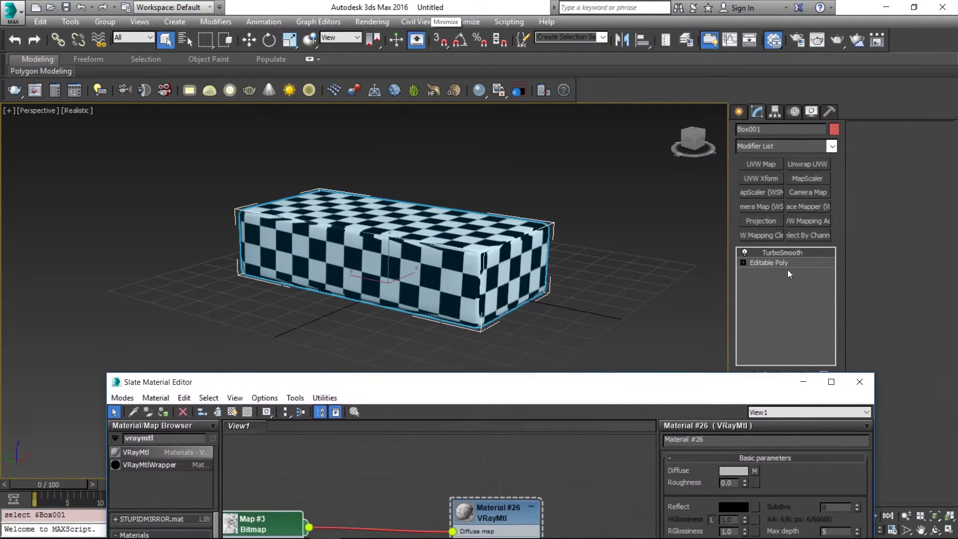
{"action": "left_click", "coordinate": [786, 263]}
{"action": "left_click", "coordinate": [803, 381]}
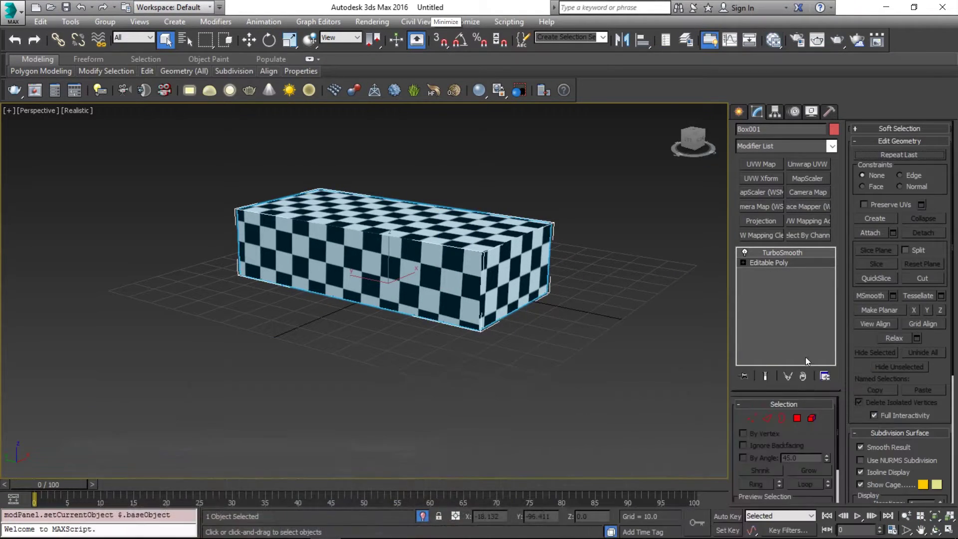
{"action": "left_click", "coordinate": [806, 163]}
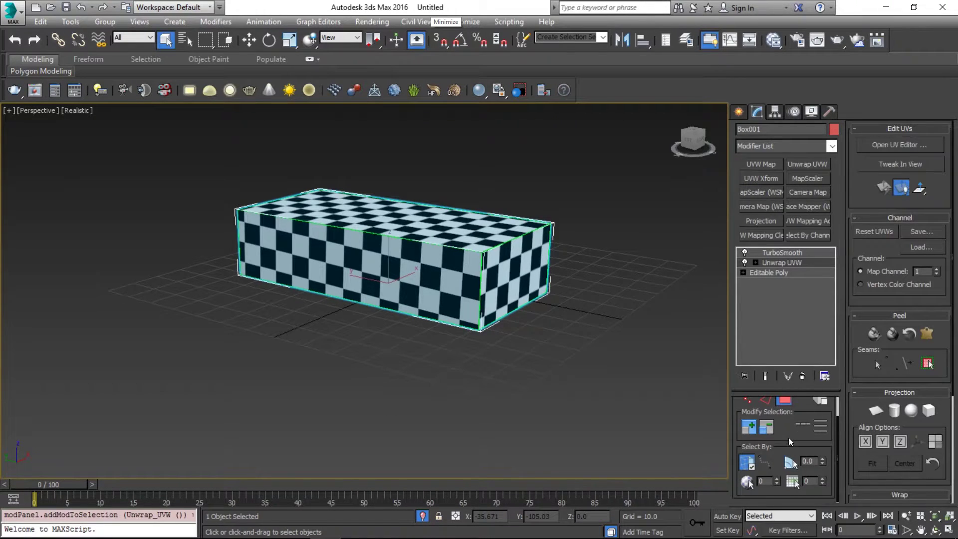
{"action": "left_click", "coordinate": [899, 144]}
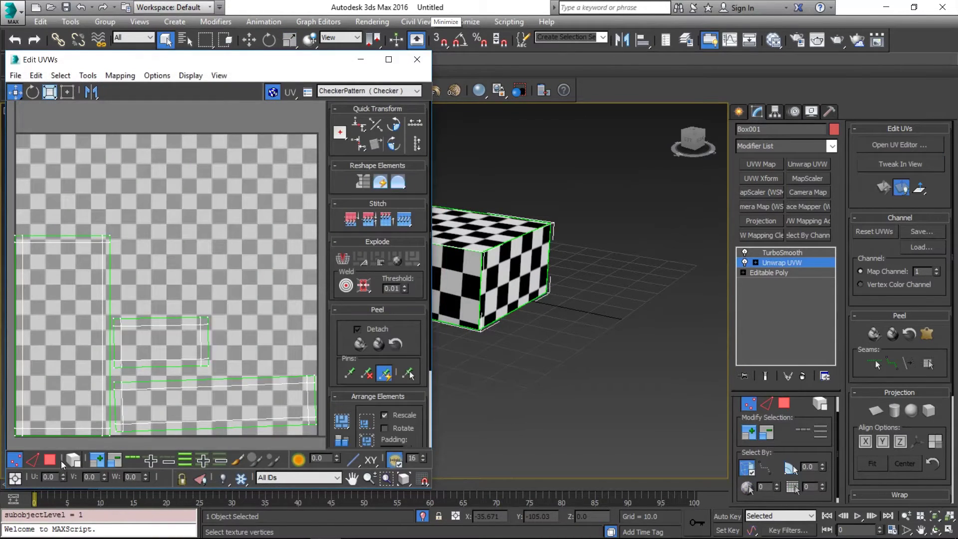
Select all UV polygons, squash the shells horizontally into a narrow strip, shift them across the tile and close the UV editor
{"action": "left_click", "coordinate": [49, 459]}
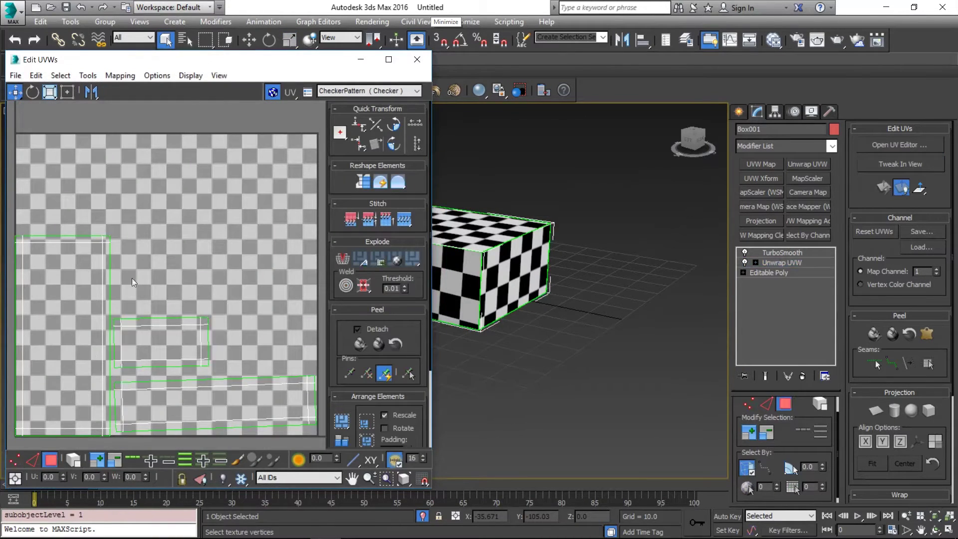
{"action": "key", "text": "ctrl+a"}
{"action": "key", "text": "r"}
{"action": "left_click_drag", "start_coordinate": [94, 265], "coordinate": [307, 234]}
{"action": "left_click", "coordinate": [68, 92]}
{"action": "left_click_drag", "start_coordinate": [46, 256], "coordinate": [241, 243]}
{"action": "left_click", "coordinate": [417, 59]}
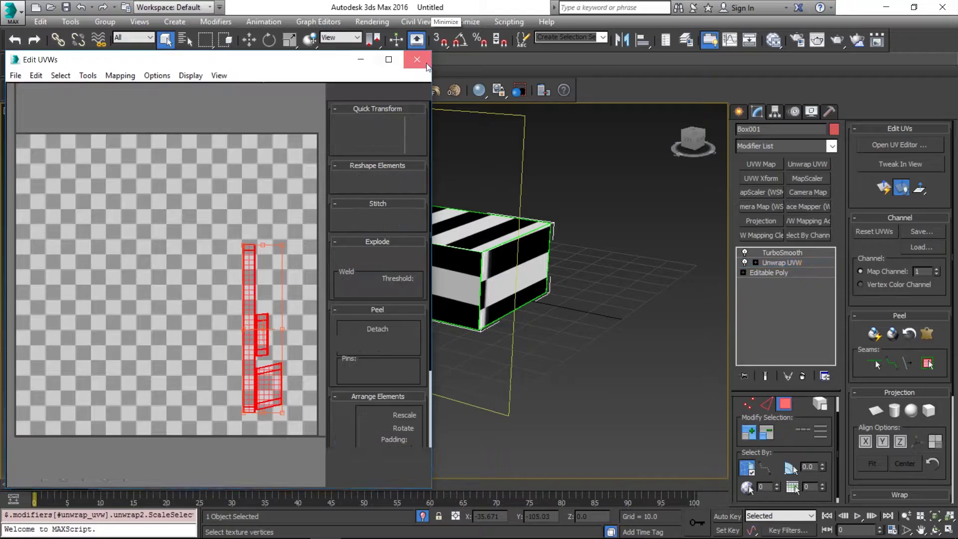
Collapse the original box's entire modifier stack, including Unwrap UVW and TurboSmooth, and accept the warning
{"action": "right_click", "coordinate": [777, 263]}
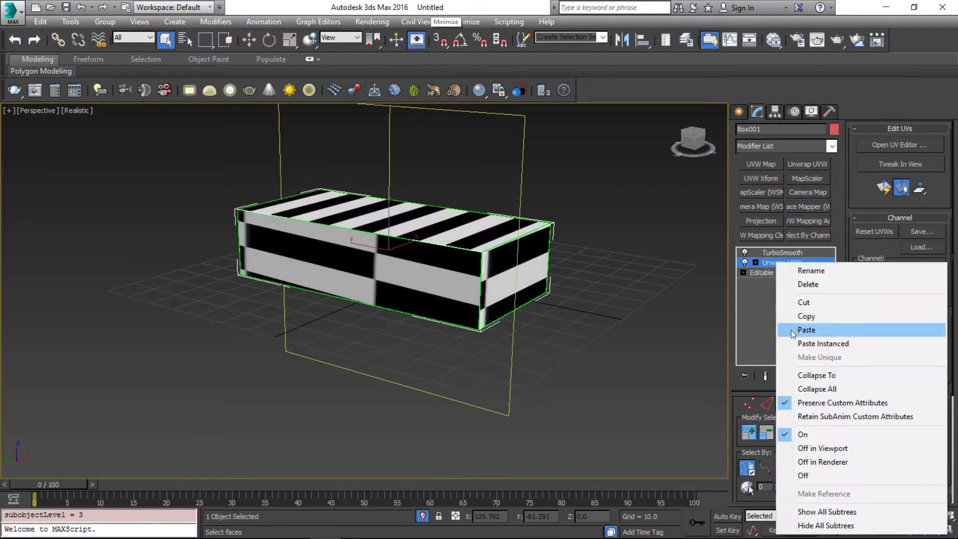
{"action": "left_click", "coordinate": [783, 253]}
{"action": "right_click", "coordinate": [783, 252]}
{"action": "left_click", "coordinate": [564, 207]}
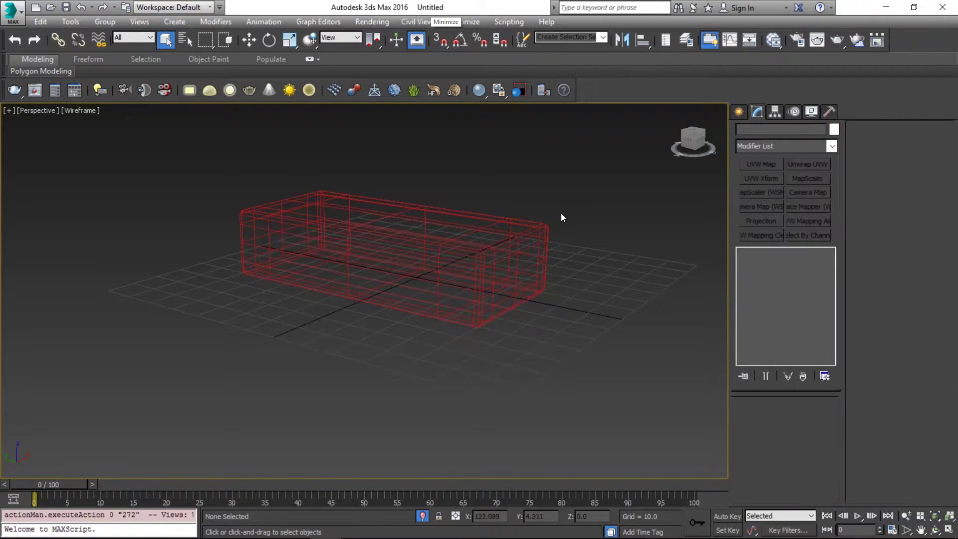
{"action": "left_click", "coordinate": [507, 228]}
{"action": "right_click", "coordinate": [778, 253]}
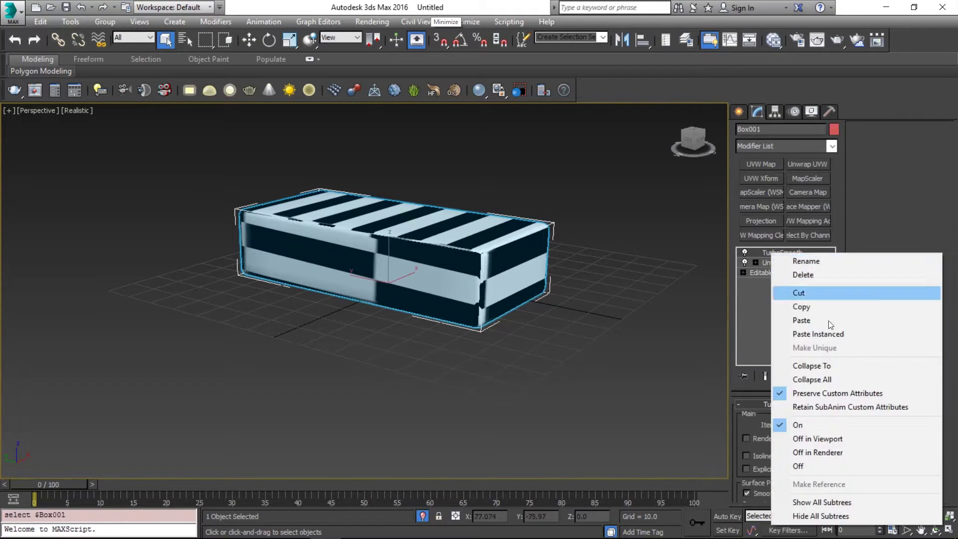
{"action": "left_click", "coordinate": [810, 366]}
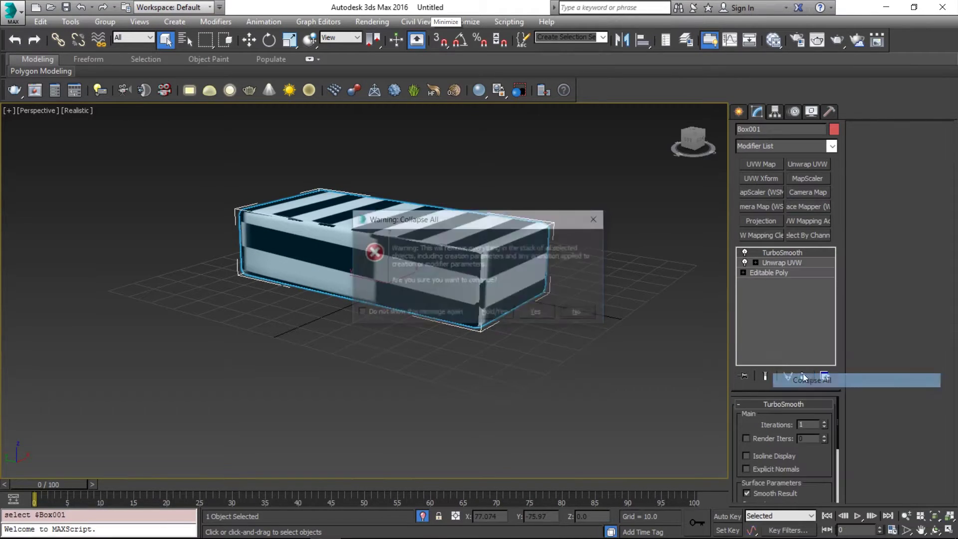
{"action": "left_click", "coordinate": [536, 309]}
{"action": "left_click", "coordinate": [536, 309]}
{"action": "key", "text": "1"}
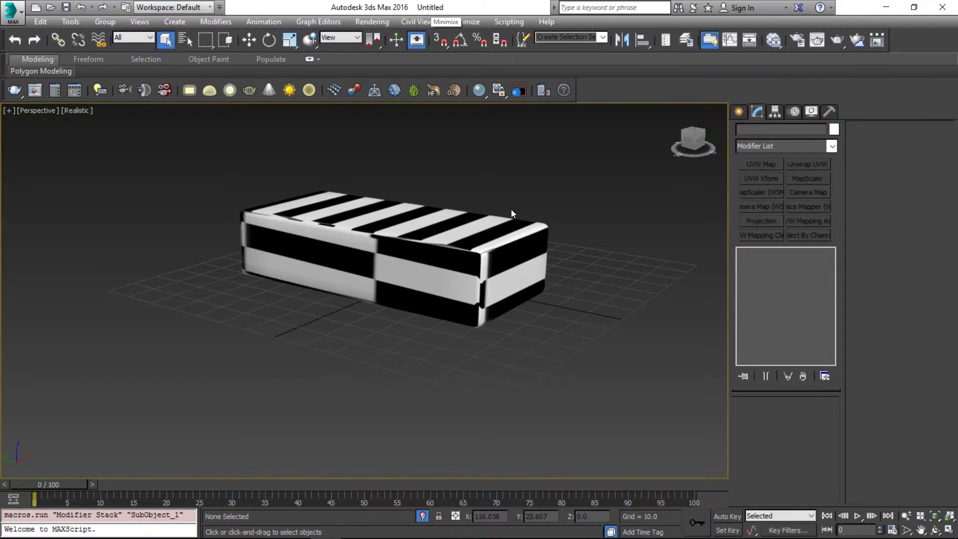
Frame the collapsed box in the perspective view and examine its texture in shaded and wireframe display
{"action": "left_click", "coordinate": [512, 229]}
{"action": "key", "text": "z"}
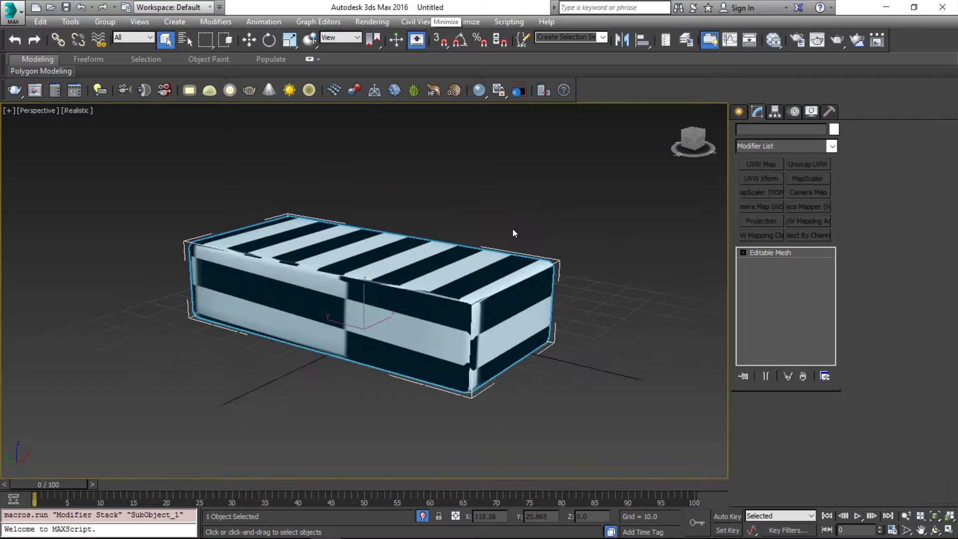
{"action": "left_click", "coordinate": [528, 197]}
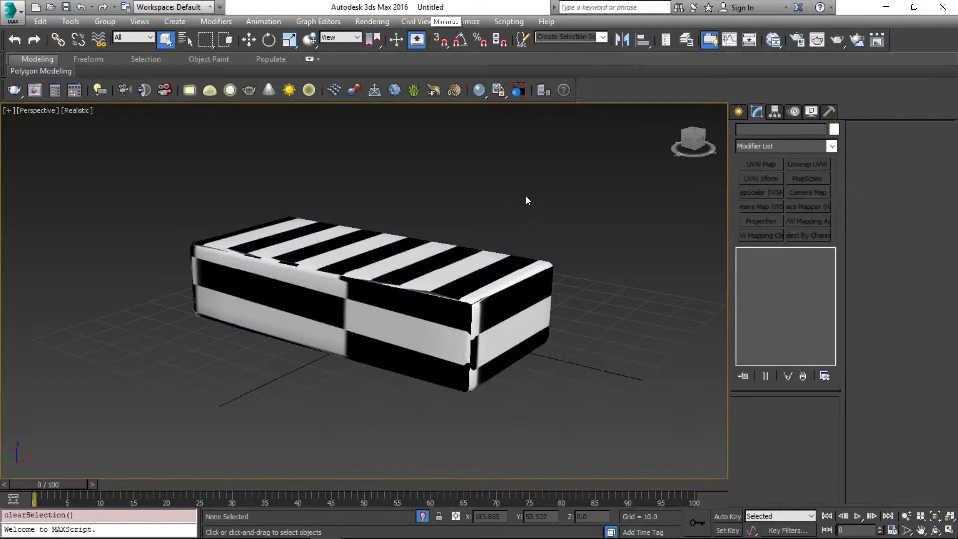
{"action": "key", "text": "F3"}
{"action": "key", "text": "F3"}
{"action": "key", "text": "alt+Tab"}
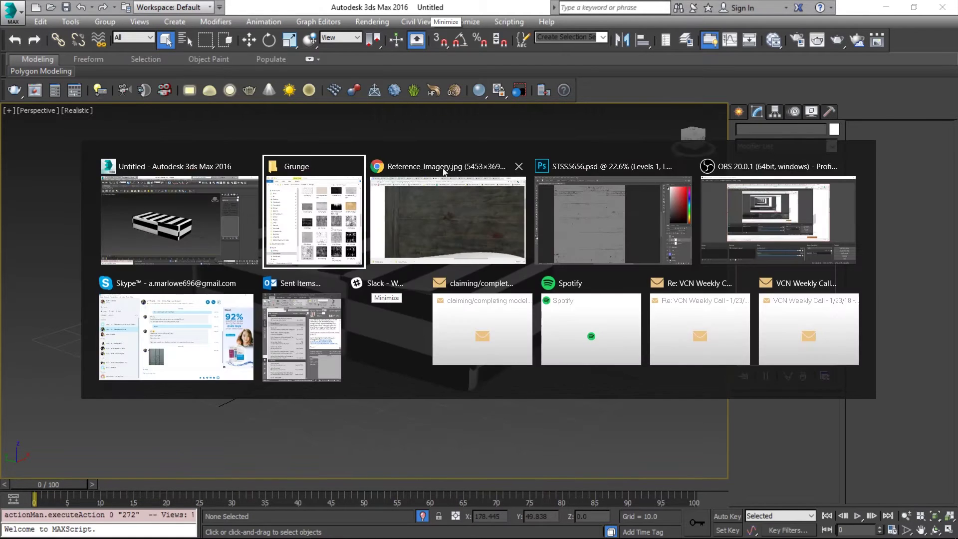
{"action": "left_click", "coordinate": [207, 211]}
Reopen the material editor and display the VRayMtl's dirt (15).png texture on the box in the viewport
{"action": "key", "text": "m"}
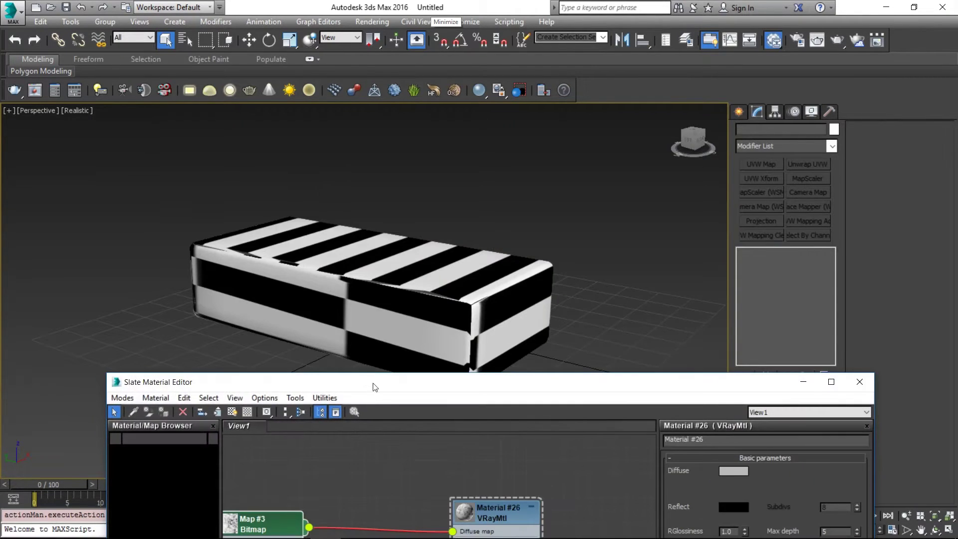
{"action": "left_click_drag", "start_coordinate": [380, 378], "coordinate": [645, 132]}
{"action": "left_click_drag", "start_coordinate": [817, 368], "coordinate": [324, 274]}
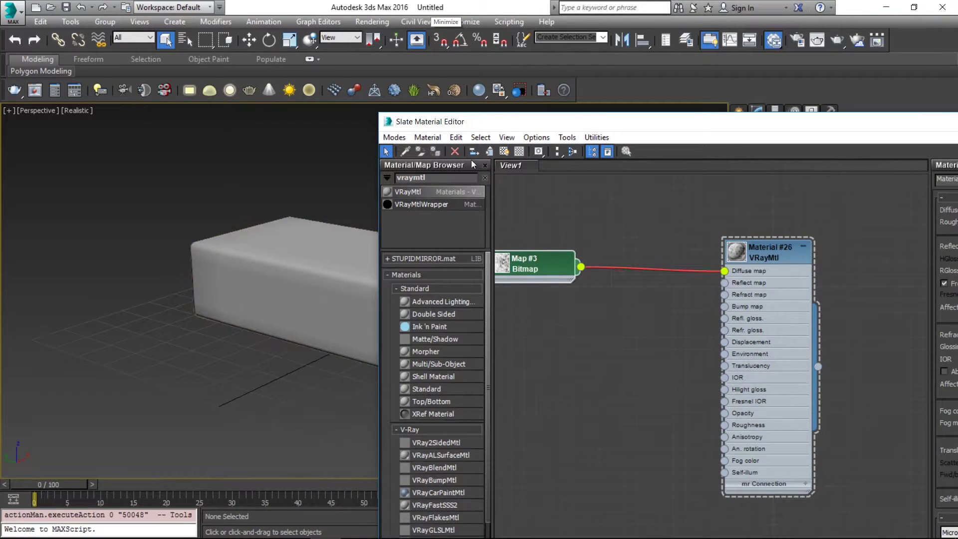
{"action": "left_click", "coordinate": [504, 151]}
{"action": "left_click_drag", "start_coordinate": [548, 129], "coordinate": [144, 439]}
{"action": "left_click", "coordinate": [354, 306]}
{"action": "left_click_drag", "start_coordinate": [280, 436], "coordinate": [728, 96]}
Enlarge the grunge bitmap node's preview and compare the pattern with the texture on the box, minimizing the material editor
{"action": "double_click", "coordinate": [560, 233]}
{"action": "scroll", "coordinate": [655, 284], "scroll_direction": "up", "scroll_amount": 5}
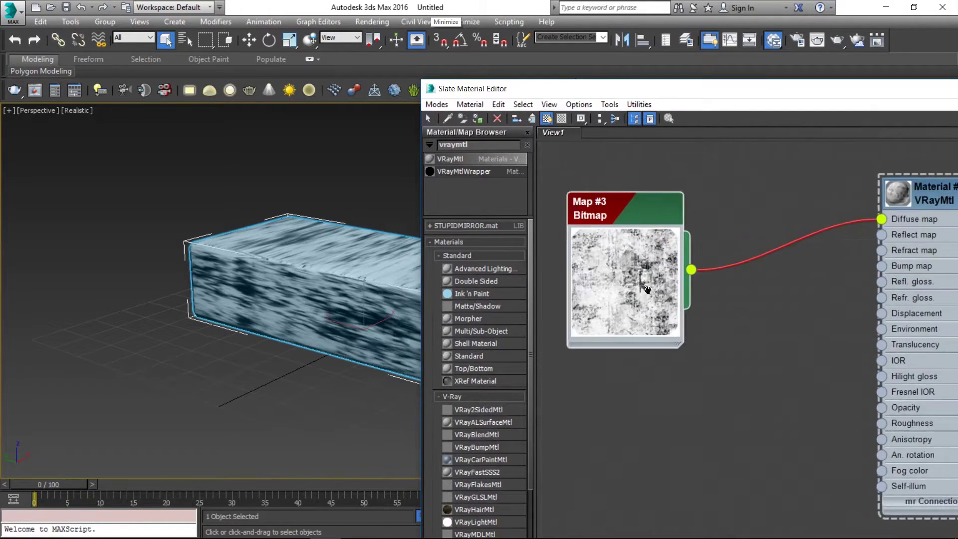
{"action": "middle_click_drag", "start_coordinate": [691, 274], "coordinate": [631, 311]}
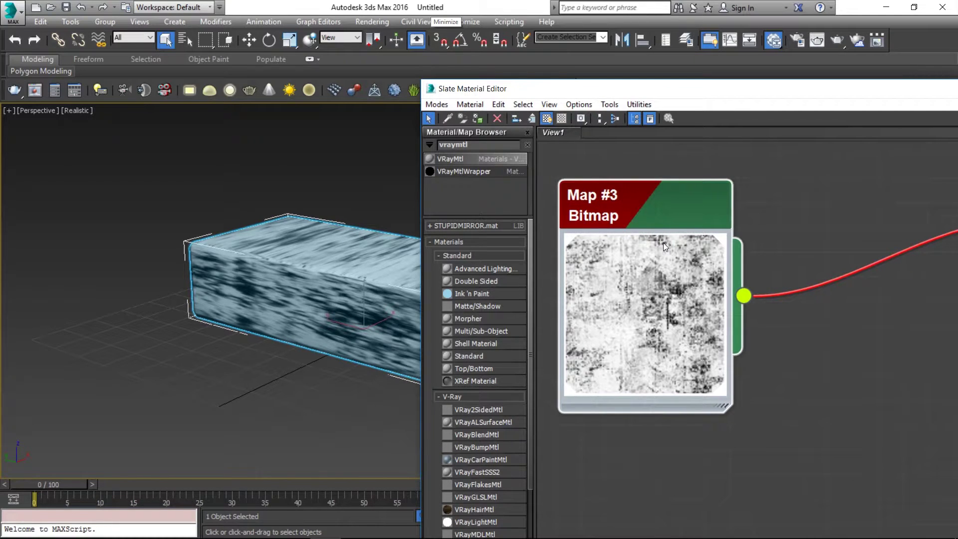
{"action": "left_click_drag", "start_coordinate": [716, 91], "coordinate": [405, 106]}
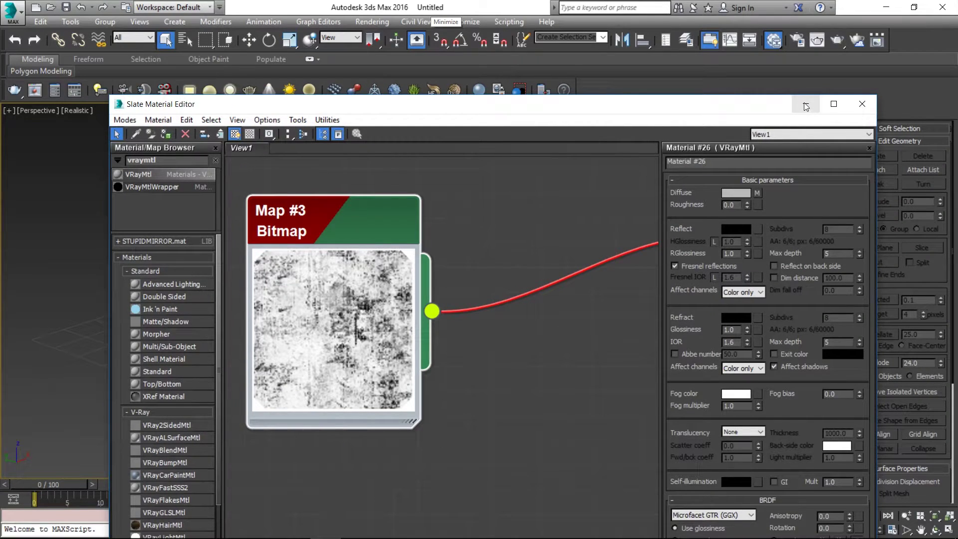
{"action": "left_click", "coordinate": [807, 106]}
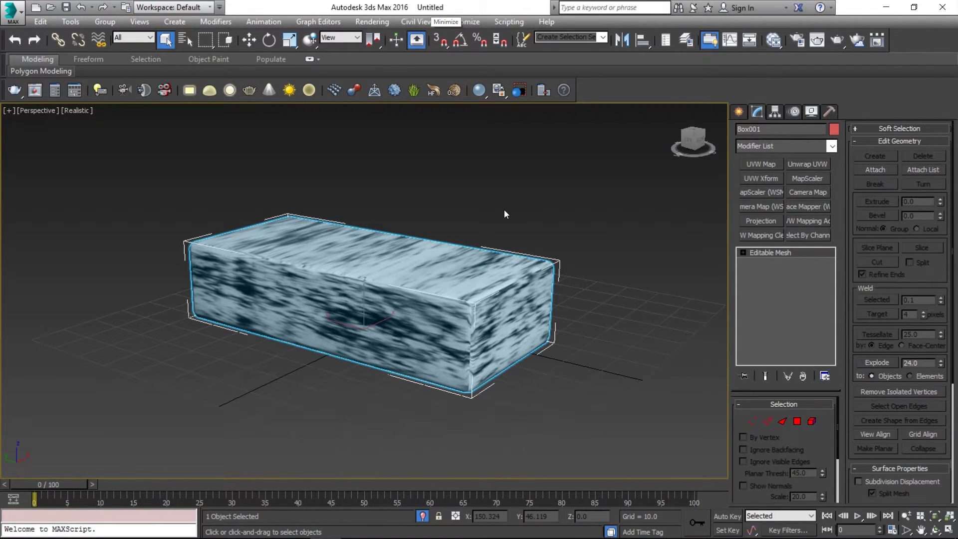
{"action": "left_click", "coordinate": [399, 168]}
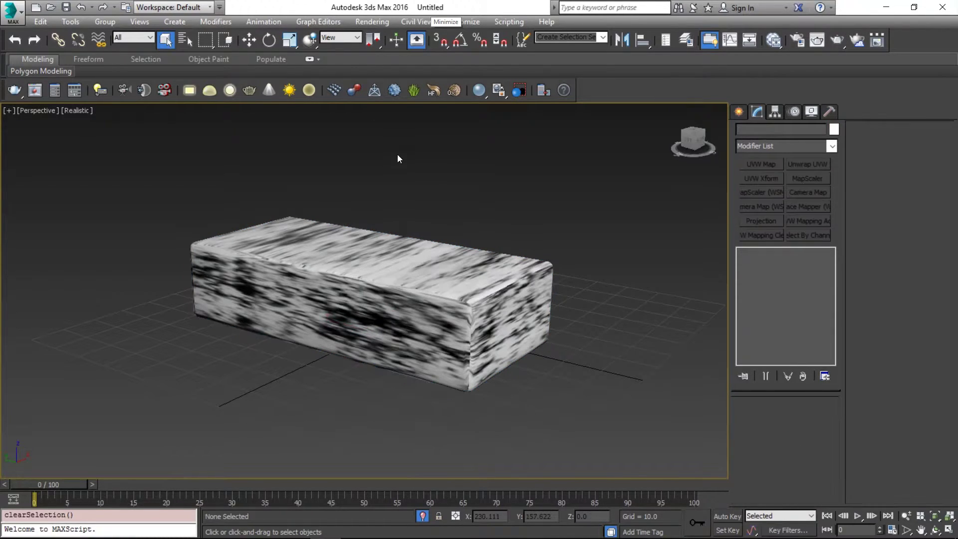
Set the environment background color to light grey with RGB 218, 218, 218
{"action": "key", "text": "8"}
{"action": "left_click", "coordinate": [308, 159]}
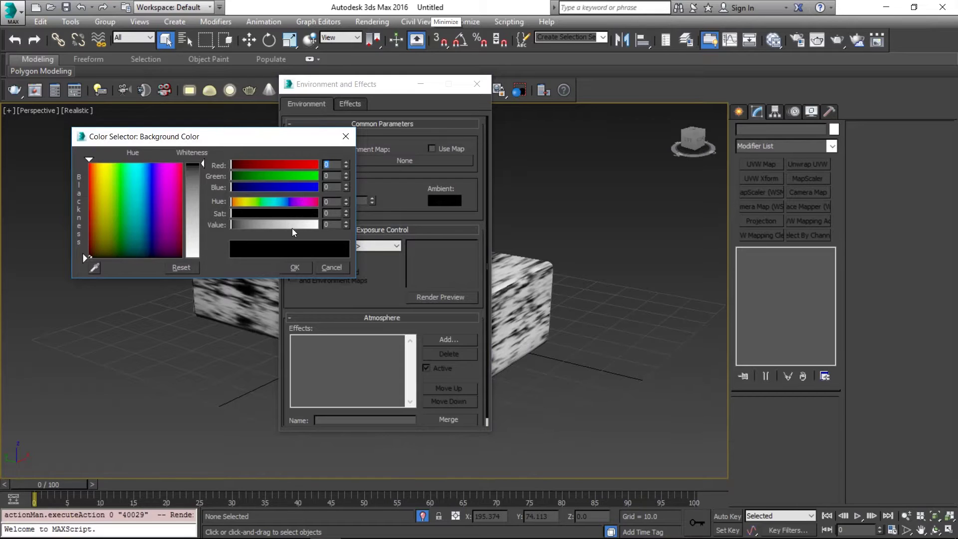
{"action": "left_click", "coordinate": [304, 225]}
{"action": "left_click", "coordinate": [298, 267]}
{"action": "left_click", "coordinate": [477, 84]}
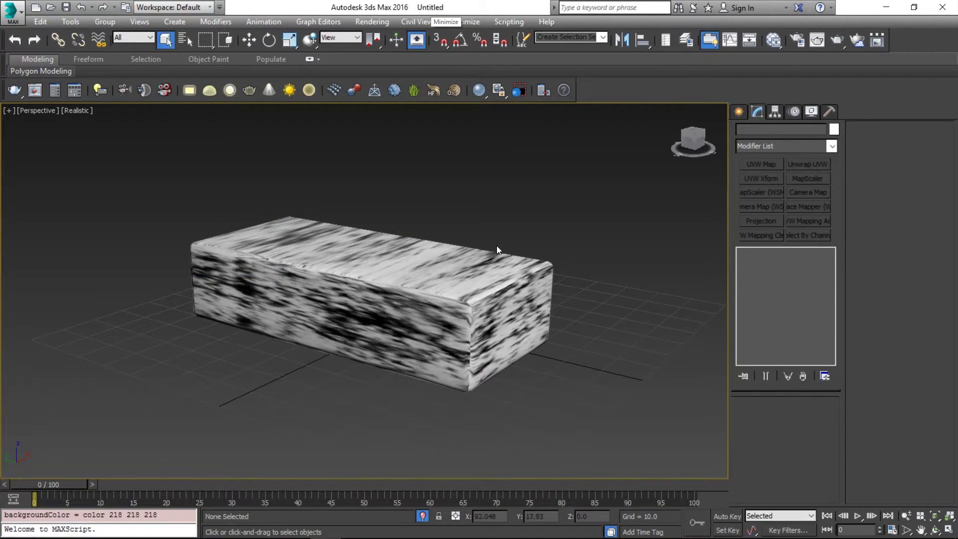
Render the box with V-Ray, then frame its near corner more closely and render it again
{"action": "key", "text": "shift+q"}
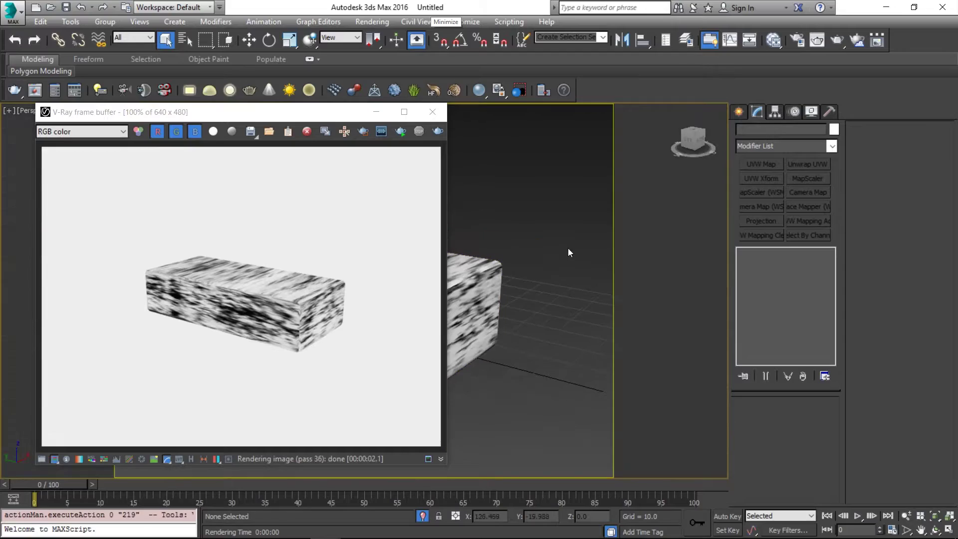
{"action": "left_click", "coordinate": [907, 516]}
{"action": "left_click_drag", "start_coordinate": [566, 295], "coordinate": [565, 279]}
{"action": "scroll", "coordinate": [613, 278], "scroll_direction": "up", "scroll_amount": 3}
{"action": "left_click", "coordinate": [434, 131]}
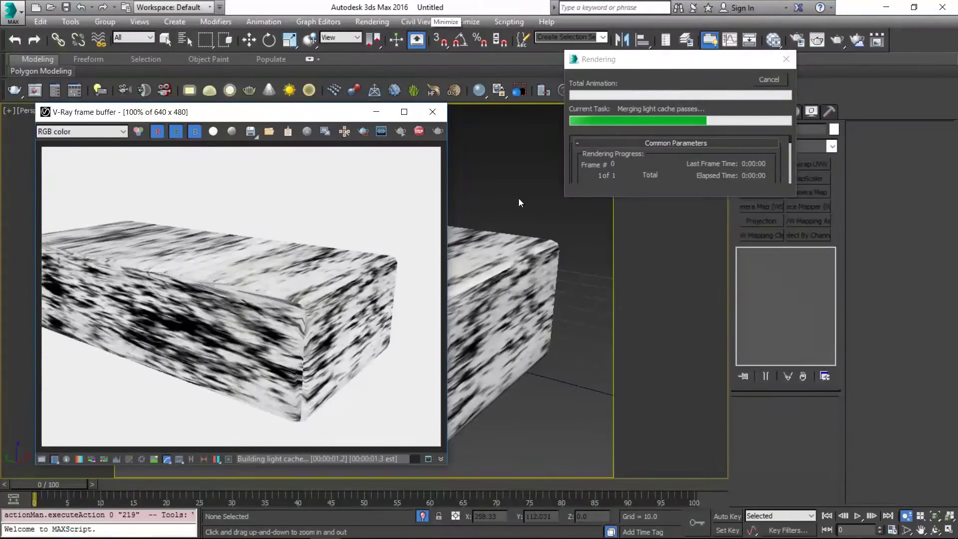
{"action": "middle_click_drag", "start_coordinate": [541, 180], "coordinate": [572, 171], "text": "alt"}
{"action": "left_click", "coordinate": [437, 131]}
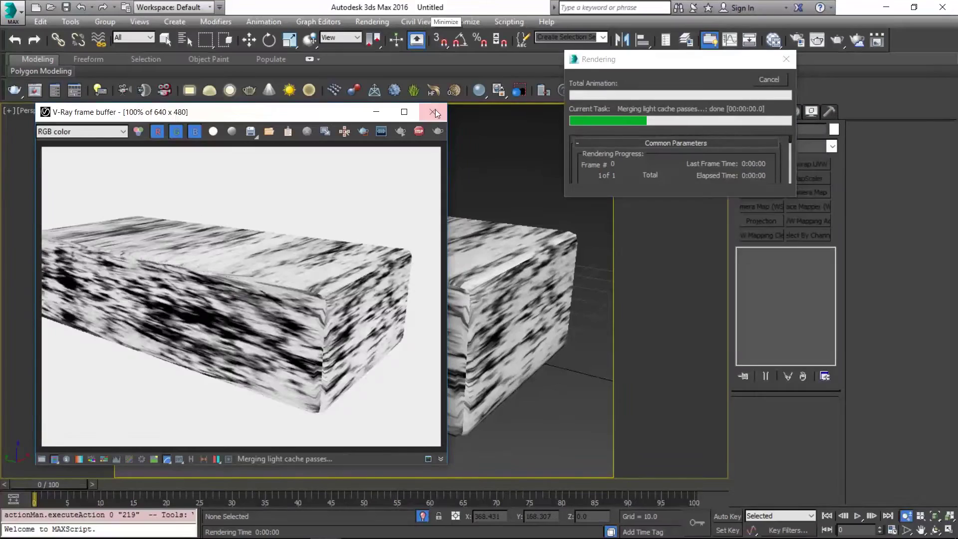
Insert a VRayTriplanarTex map between the dirt bitmap and the VRayMtl's diffuse map, feeding the bitmap into its Texture input
{"action": "key", "text": "m"}
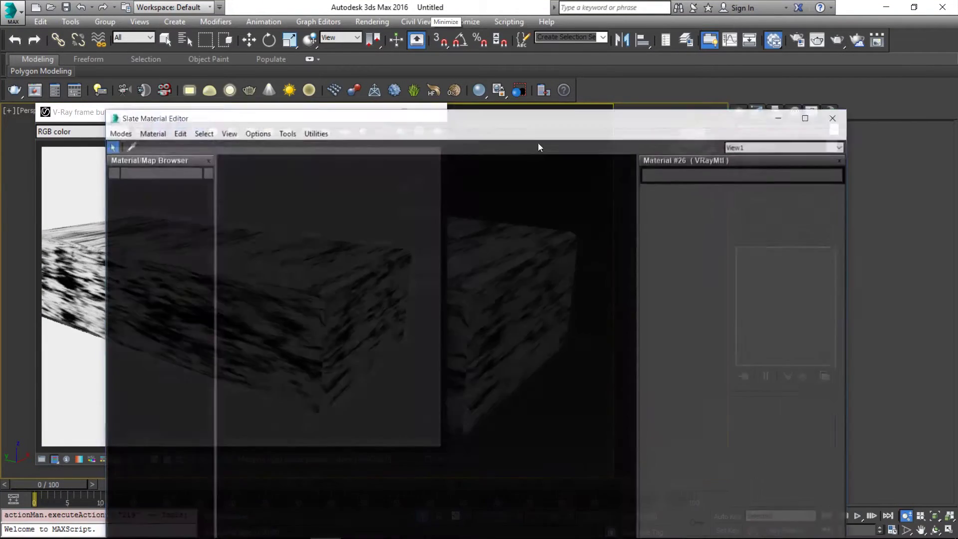
{"action": "left_click_drag", "start_coordinate": [432, 106], "coordinate": [525, 55]}
{"action": "scroll", "coordinate": [502, 228], "scroll_direction": "down", "scroll_amount": 1}
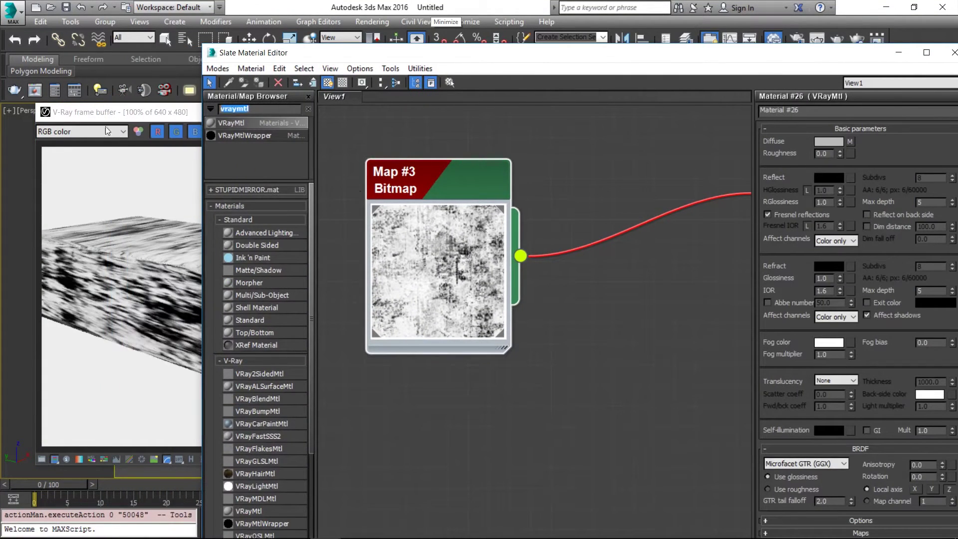
{"action": "type", "text": "vraytri"}
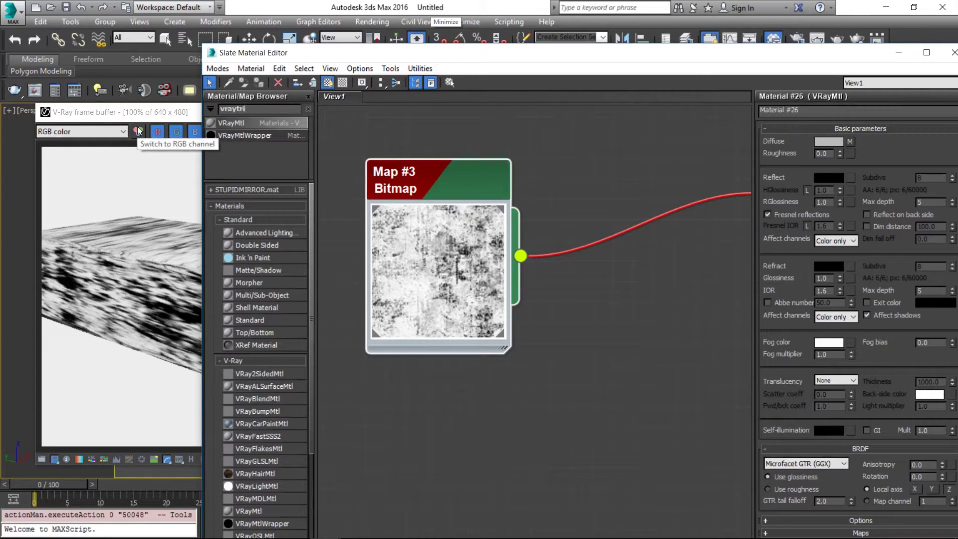
{"action": "left_click_drag", "start_coordinate": [244, 123], "coordinate": [599, 243]}
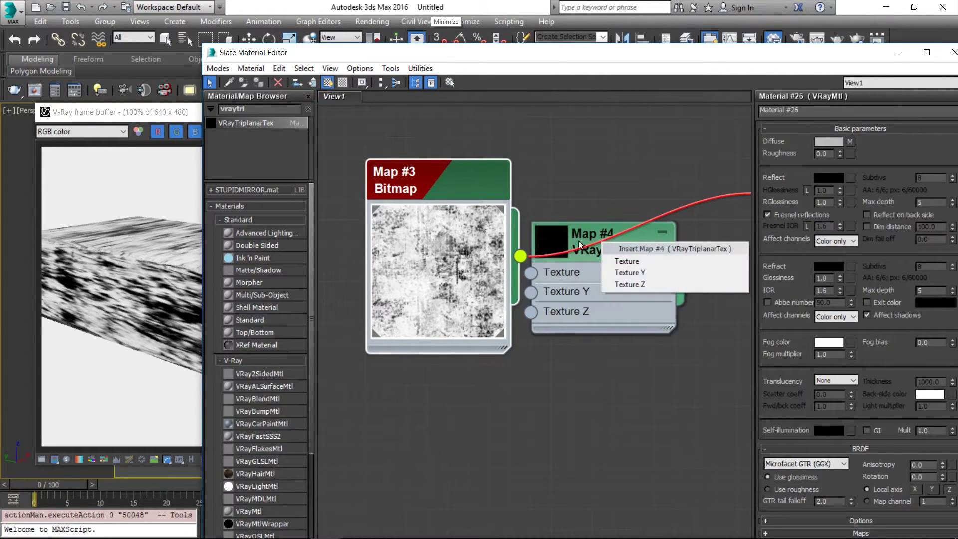
{"action": "left_click", "coordinate": [627, 261]}
{"action": "left_click_drag", "start_coordinate": [469, 190], "coordinate": [421, 214]}
{"action": "scroll", "coordinate": [531, 262], "scroll_direction": "down", "scroll_amount": 1}
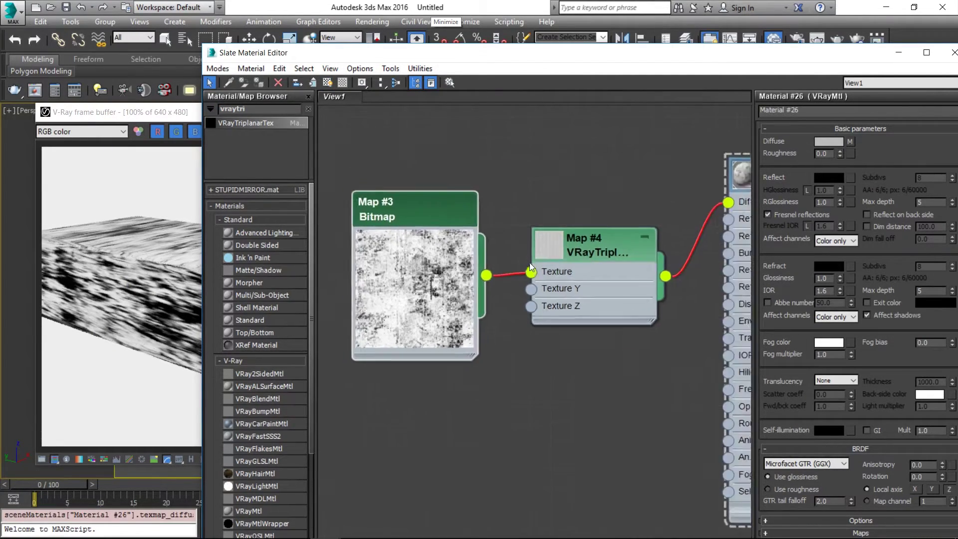
{"action": "scroll", "coordinate": [531, 263], "scroll_direction": "down", "scroll_amount": 1}
Open the VRayTriplanarTex parameters and render the box with the texture size left at 1.0
{"action": "double_click", "coordinate": [587, 253]}
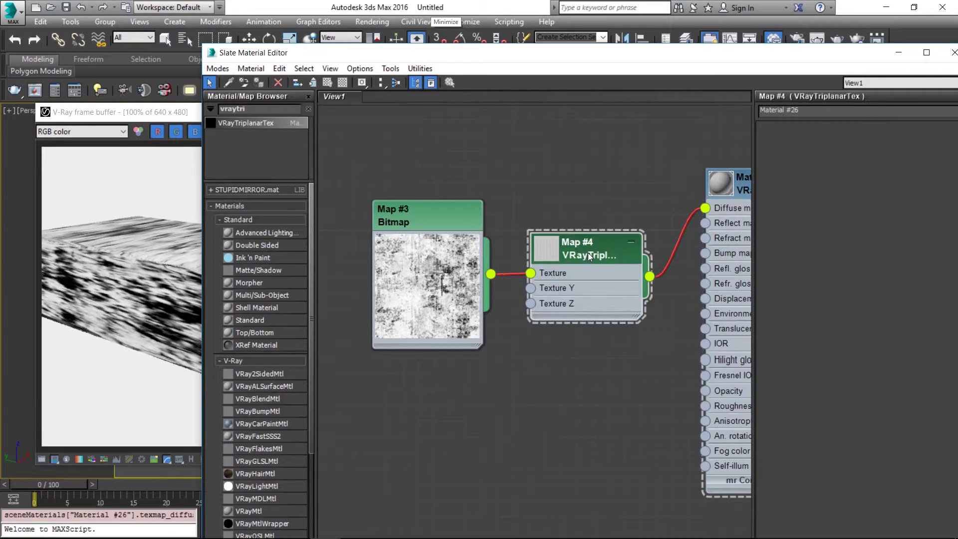
{"action": "left_click_drag", "start_coordinate": [688, 63], "coordinate": [561, 48]}
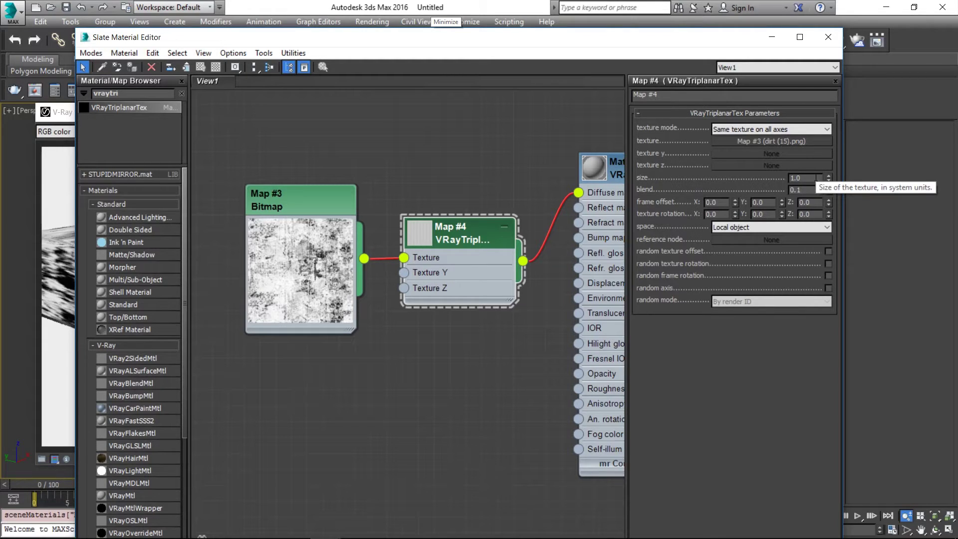
{"action": "double_click", "coordinate": [817, 177]}
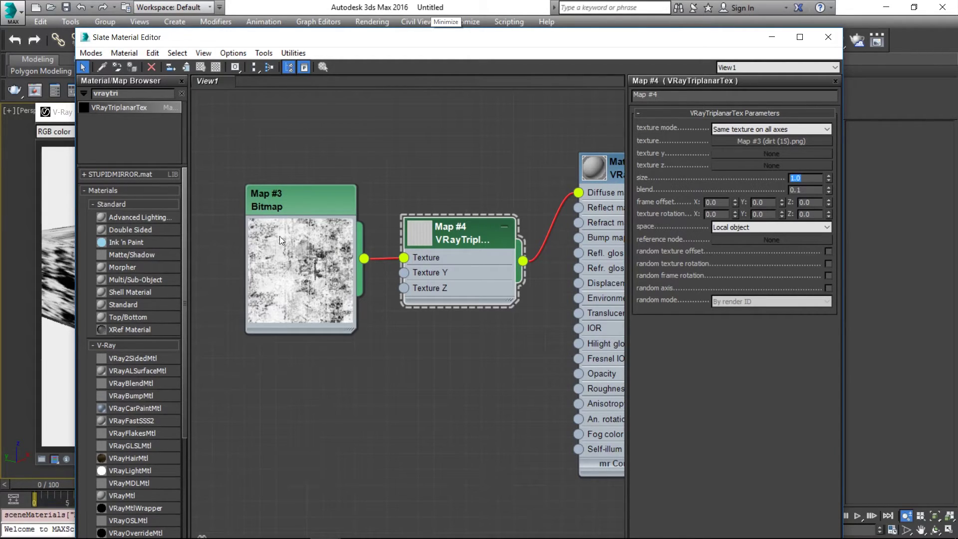
{"action": "left_click_drag", "start_coordinate": [348, 39], "coordinate": [553, 38]}
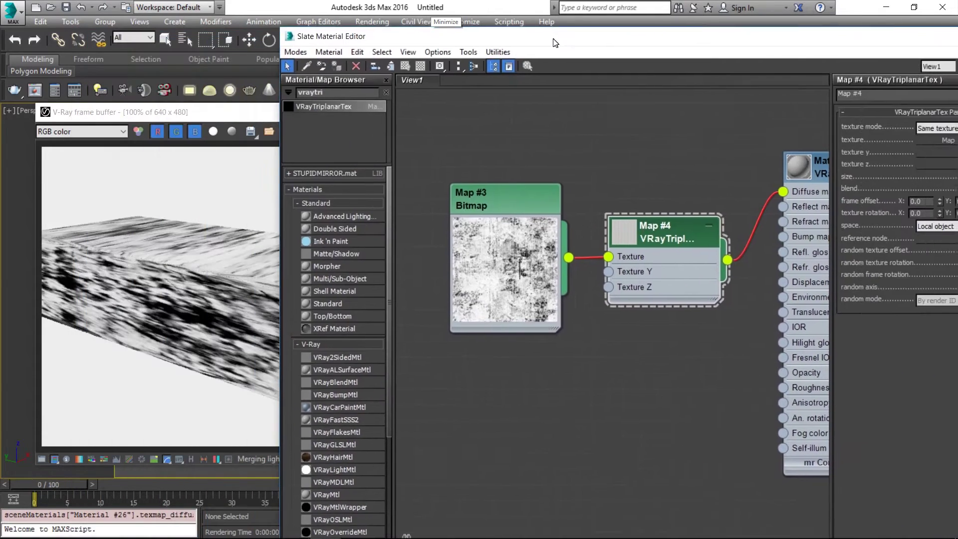
{"action": "left_click", "coordinate": [303, 118]}
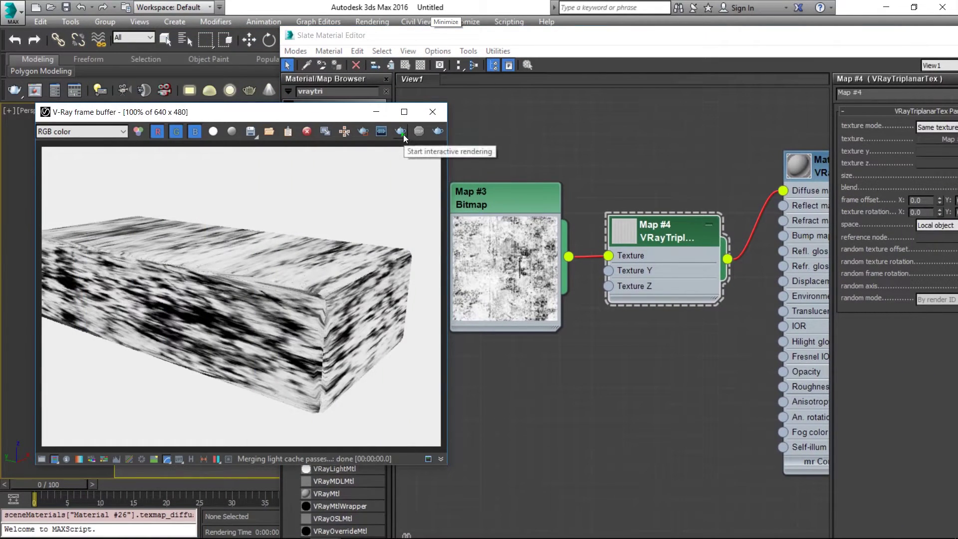
{"action": "left_click_drag", "start_coordinate": [690, 38], "coordinate": [594, 14]}
{"action": "left_click_drag", "start_coordinate": [919, 151], "coordinate": [884, 148]}
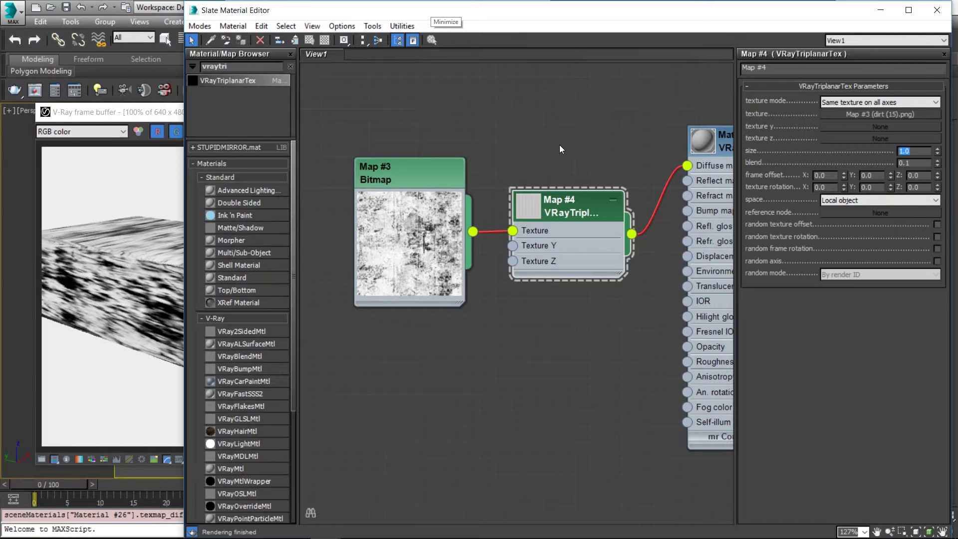
{"action": "left_click", "coordinate": [912, 150]}
{"action": "left_click", "coordinate": [175, 116]}
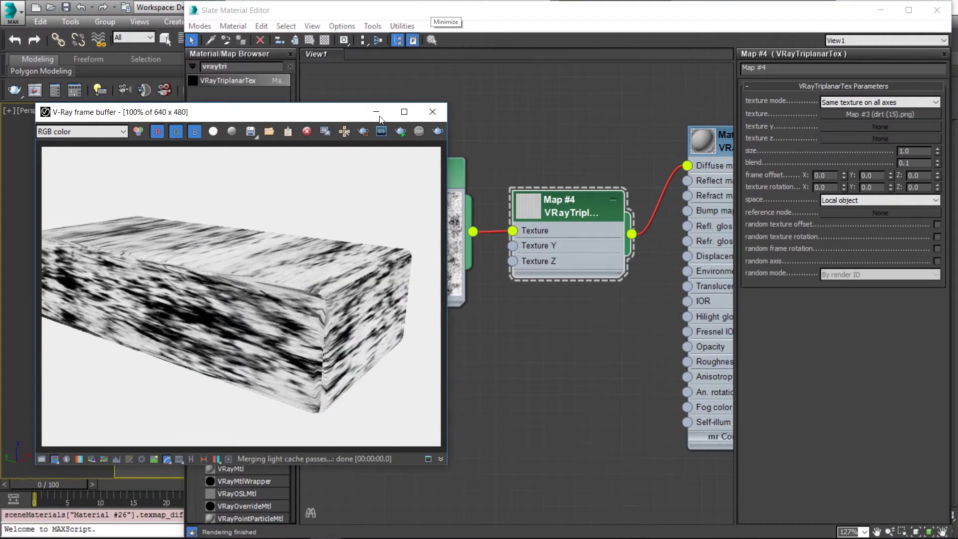
{"action": "left_click", "coordinate": [440, 134]}
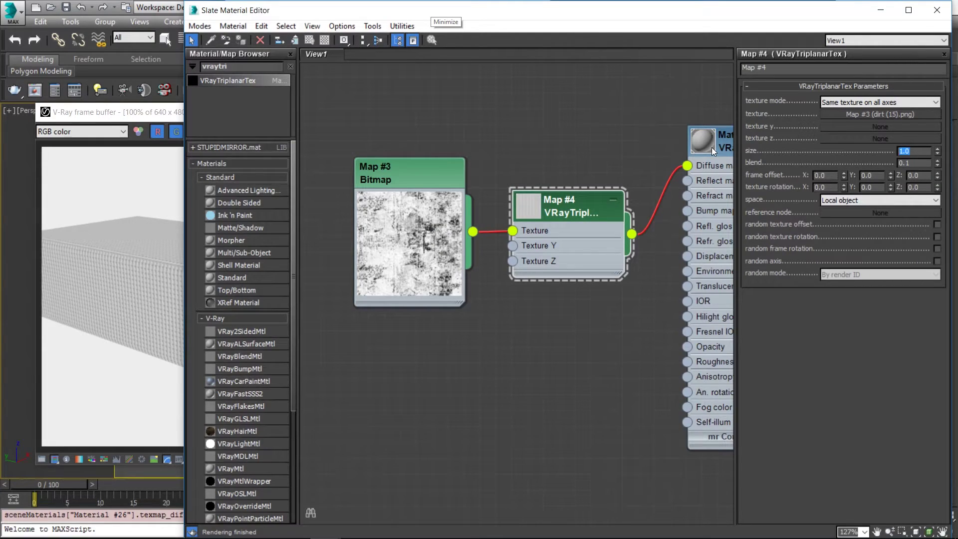
Set the VRayTriplanarTex size to 12 and render the box again
{"action": "type", "text": "12"}
{"action": "key", "text": "Return"}
{"action": "left_click", "coordinate": [153, 120]}
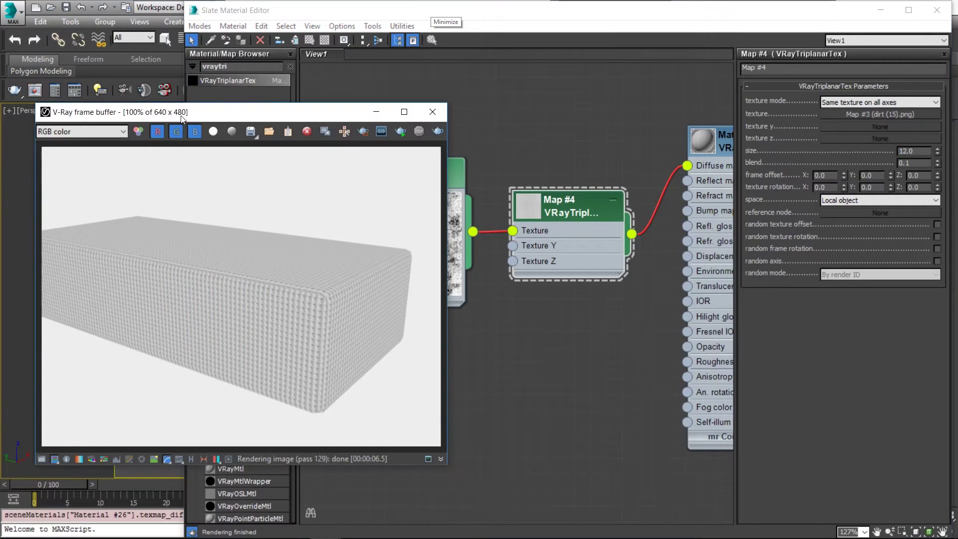
{"action": "left_click", "coordinate": [438, 132]}
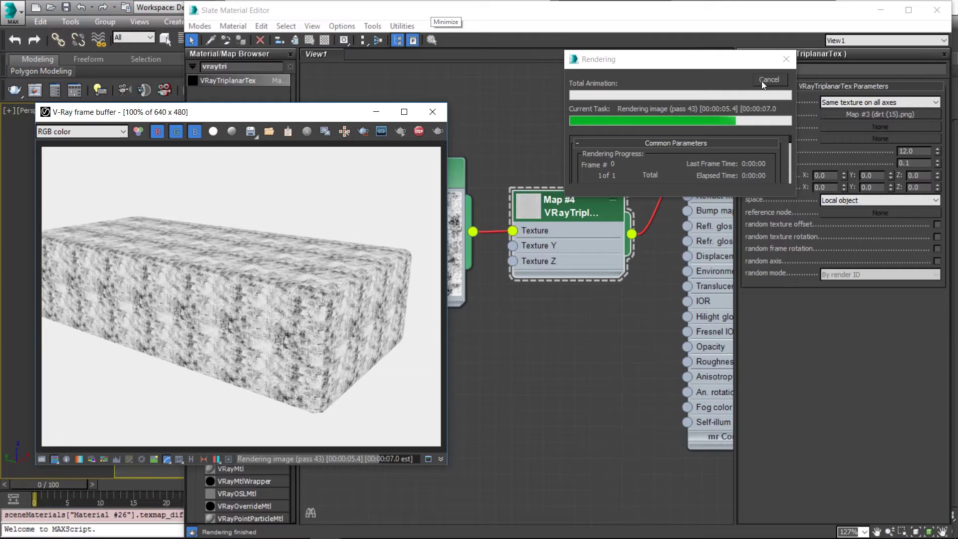
Stop the running render, set the VRayTriplanarTex size to 1m, and render the box again
{"action": "left_click", "coordinate": [761, 80]}
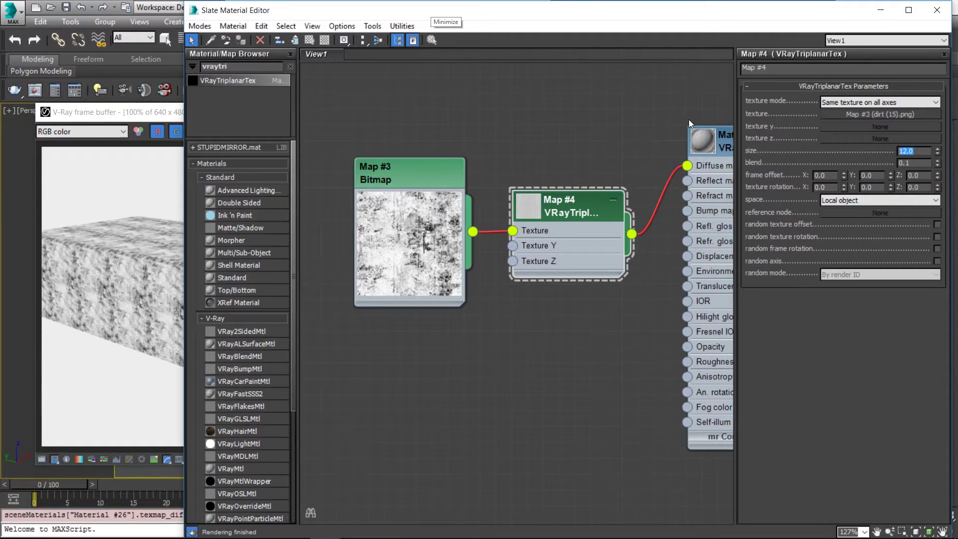
{"action": "type", "text": "1m"}
{"action": "key", "text": "Return"}
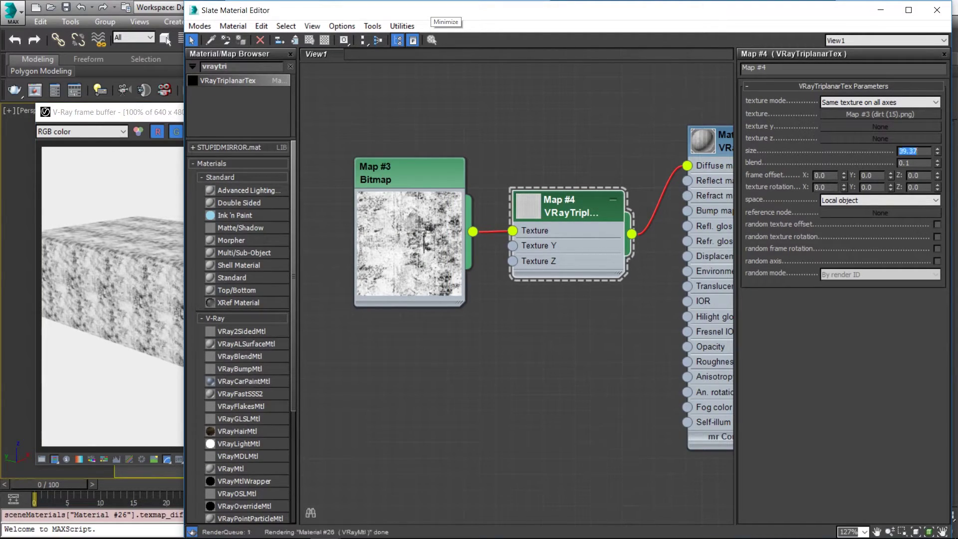
{"action": "left_click", "coordinate": [150, 115]}
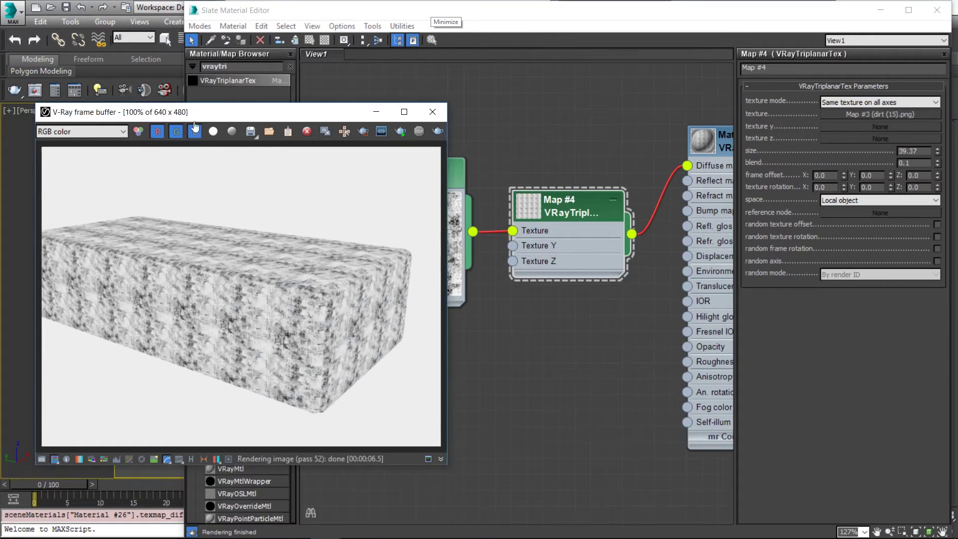
{"action": "left_click", "coordinate": [438, 131]}
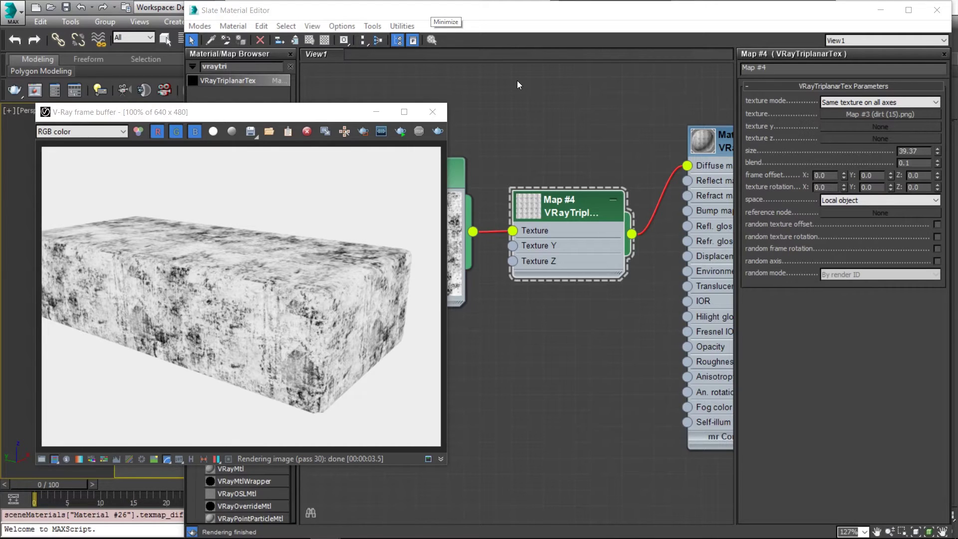
{"action": "scroll", "coordinate": [334, 329], "scroll_direction": "up", "scroll_amount": 3}
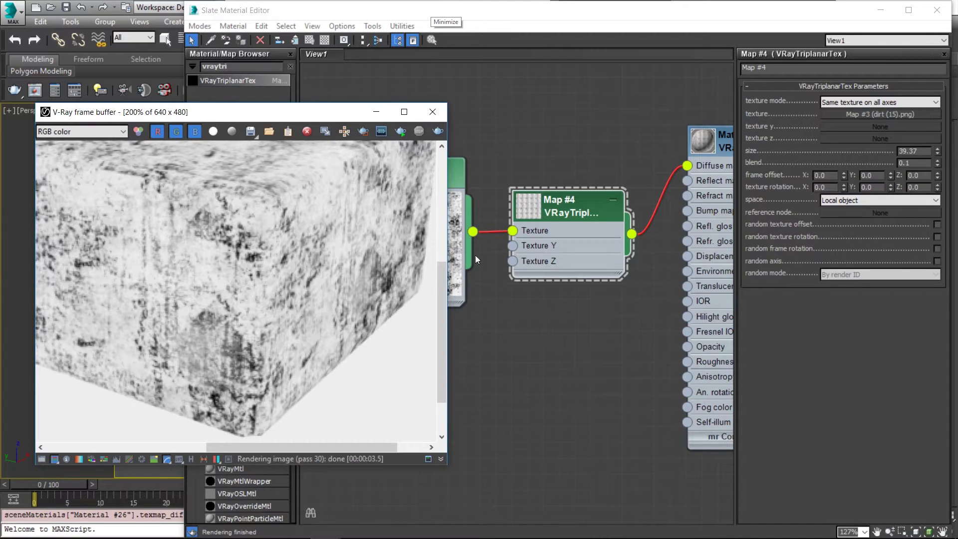
Duplicate the dirt bitmap node directly below the original
{"action": "left_click", "coordinate": [543, 331]}
{"action": "left_click_drag", "start_coordinate": [414, 173], "coordinate": [415, 356], "text": "shift"}
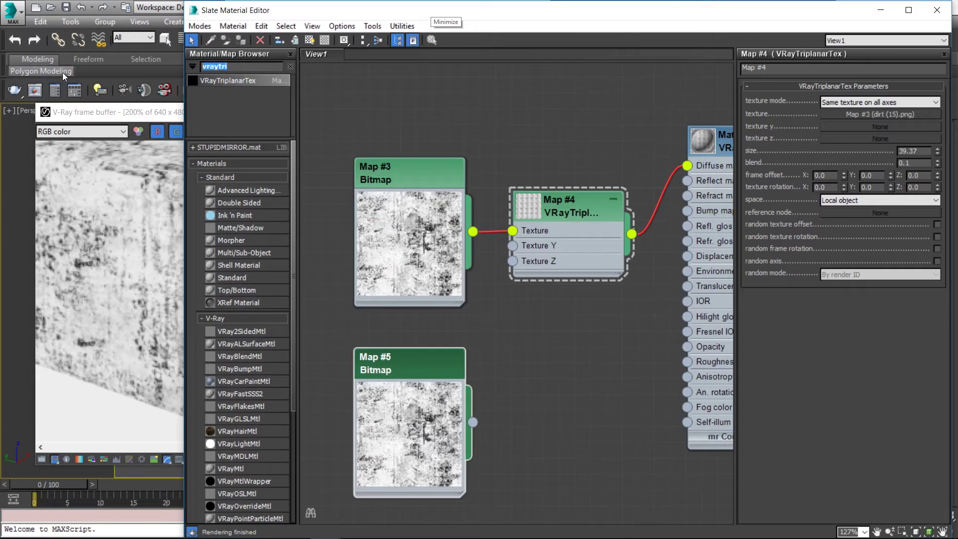
{"action": "mouse_move", "coordinate": [62, 73]}
{"action": "key", "text": "m"}
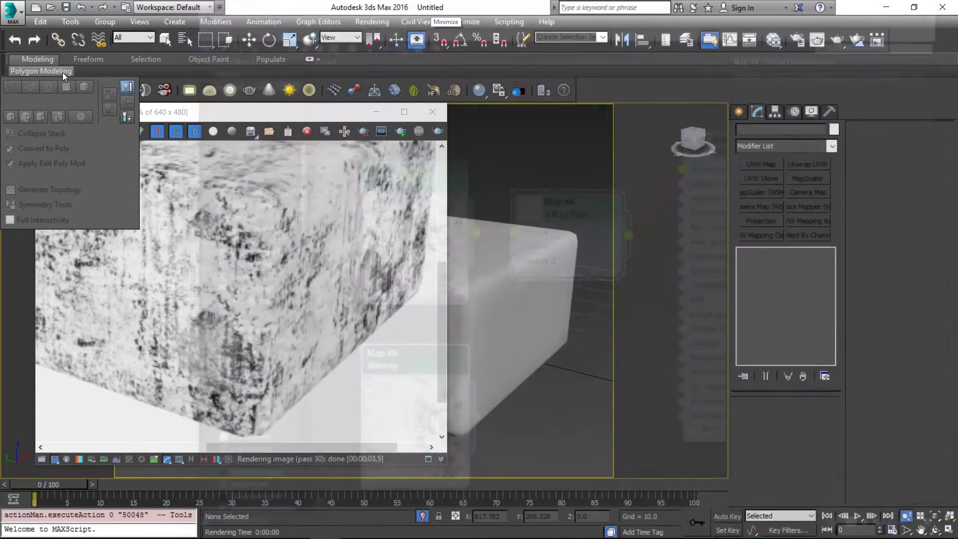
{"action": "key", "text": "m"}
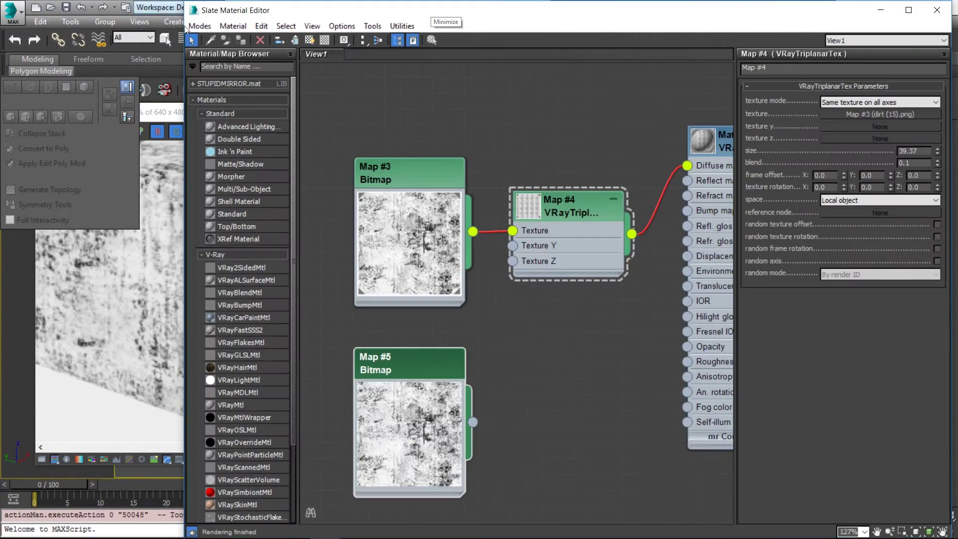
Add a VRayColor map below the dirt bitmap and delete the duplicated bitmap node it replaces
{"action": "type", "text": "vraycolo"}
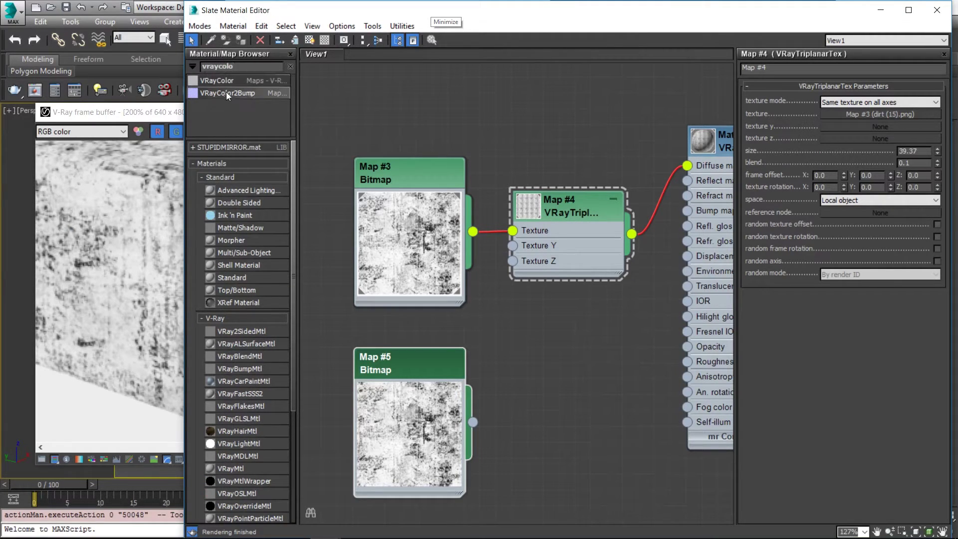
{"action": "left_click_drag", "start_coordinate": [210, 80], "coordinate": [485, 421]}
{"action": "left_click", "coordinate": [419, 363]}
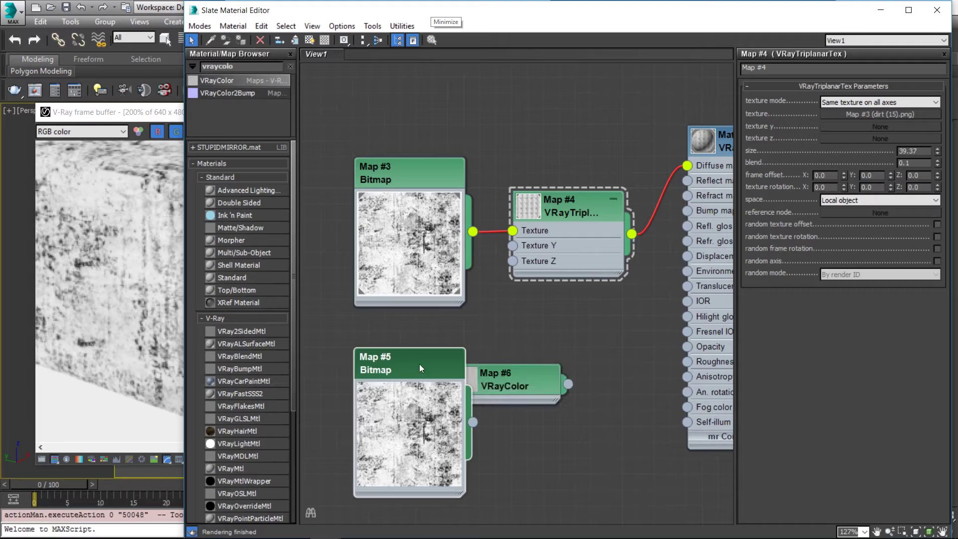
{"action": "key", "text": "Delete"}
{"action": "left_click_drag", "start_coordinate": [501, 387], "coordinate": [426, 384]}
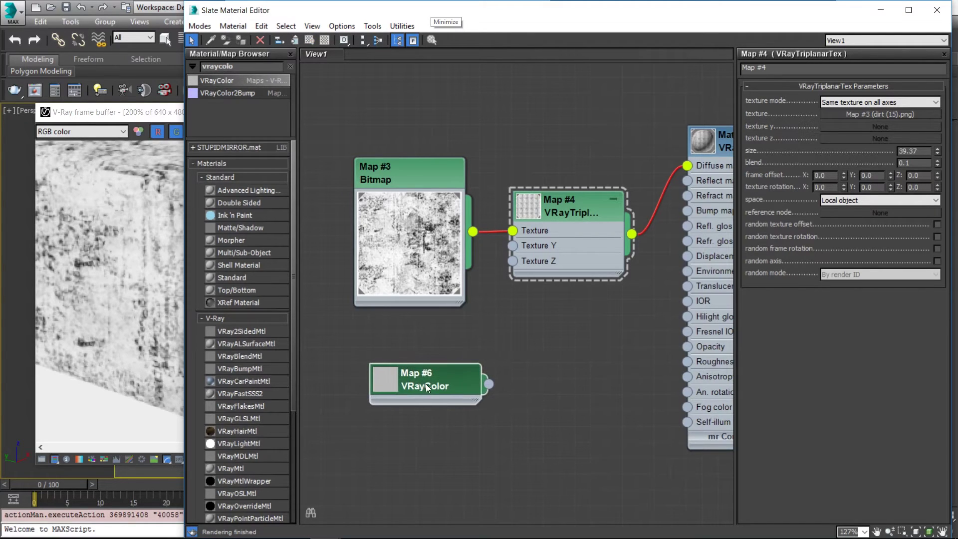
Set the VRayColor to red 0.502 with green and blue at 0, and connect it to VRayTriplanarTex's Texture Z input
{"action": "double_click", "coordinate": [427, 385]}
{"action": "left_click", "coordinate": [931, 190]}
{"action": "left_click_drag", "start_coordinate": [292, 215], "coordinate": [345, 217]}
{"action": "left_click", "coordinate": [304, 270]}
{"action": "left_click_drag", "start_coordinate": [488, 385], "coordinate": [512, 259]}
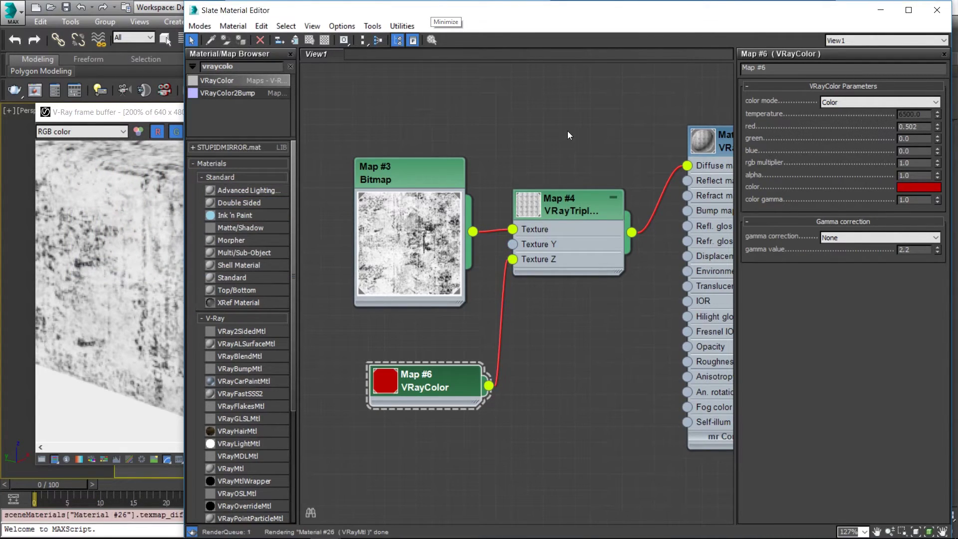
Set the VRayTriplanarTex texture mode to Different texture on each axis and also connect the dirt bitmap to Texture Y
{"action": "left_click", "coordinate": [565, 210]}
{"action": "double_click", "coordinate": [575, 199]}
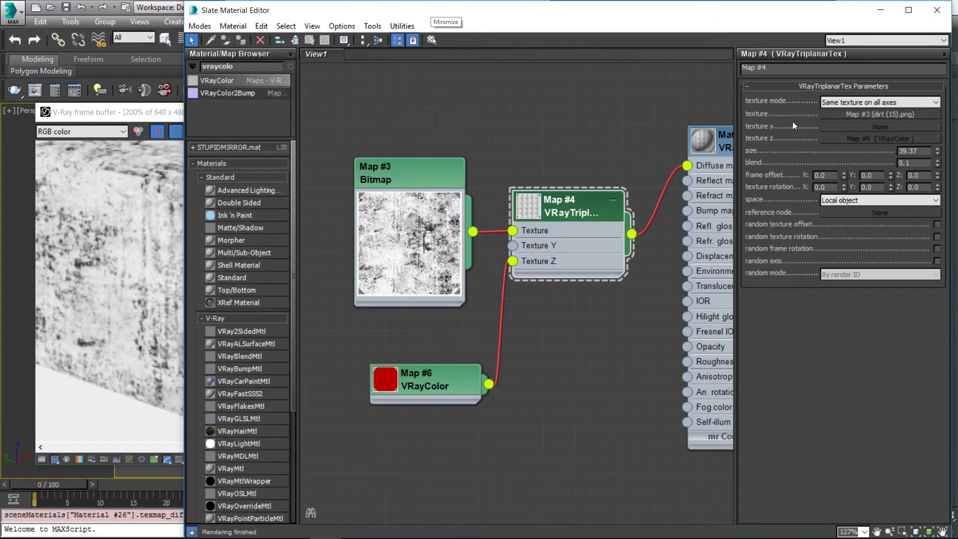
{"action": "left_click", "coordinate": [855, 101]}
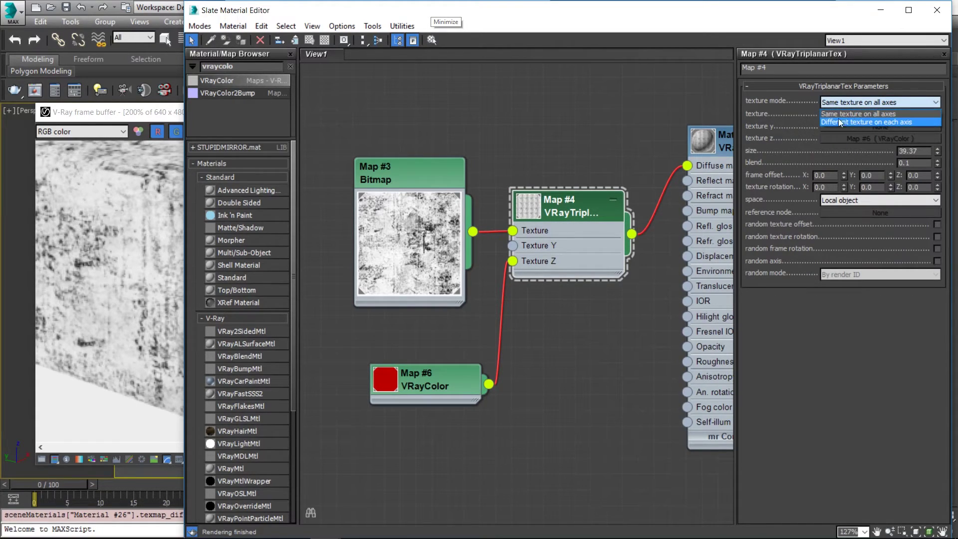
{"action": "left_click", "coordinate": [863, 121]}
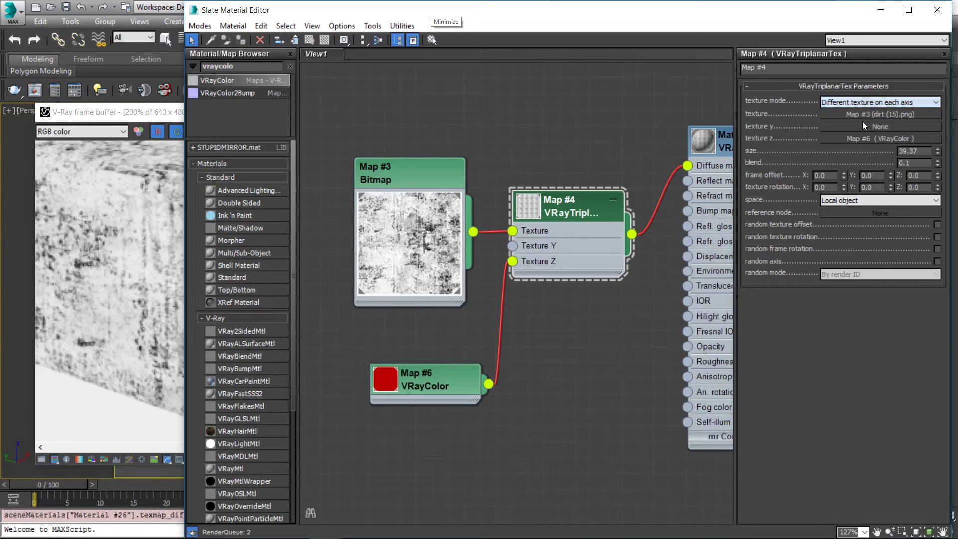
{"action": "left_click_drag", "start_coordinate": [474, 232], "coordinate": [515, 245]}
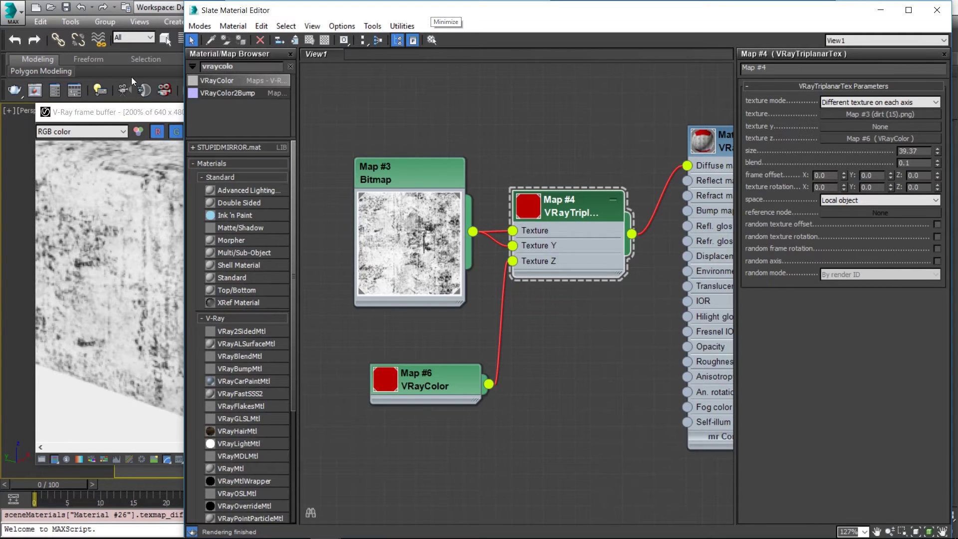
Render the box with the per-axis textures, view the whole image at 100%, and stop the render
{"action": "left_click", "coordinate": [130, 113]}
{"action": "left_click", "coordinate": [400, 132]}
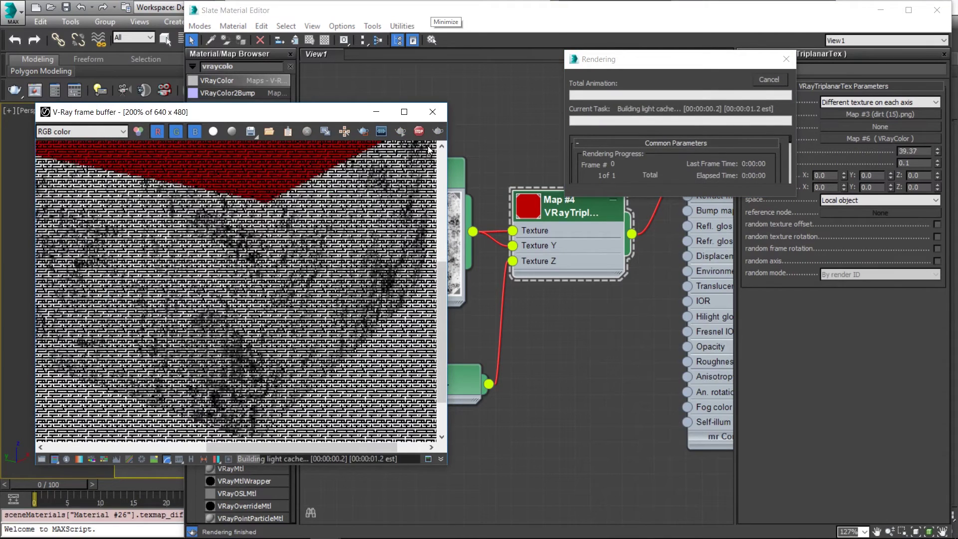
{"action": "scroll", "coordinate": [289, 222], "scroll_direction": "down", "scroll_amount": 1}
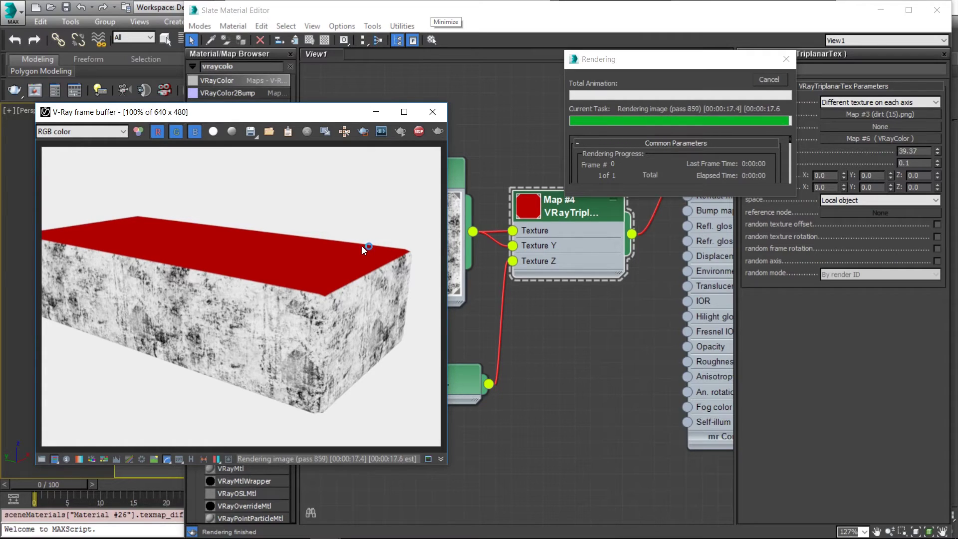
{"action": "left_click", "coordinate": [768, 80]}
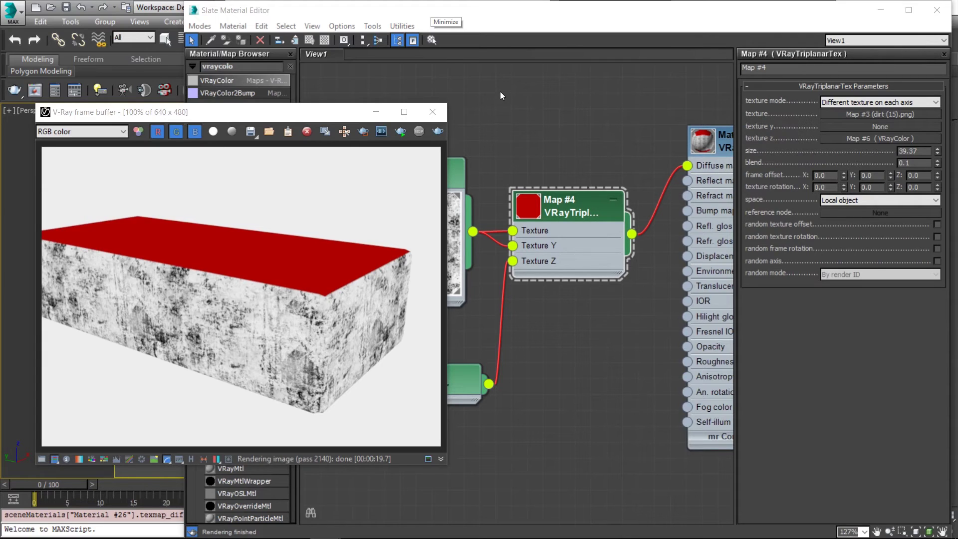
Close the V-Ray frame buffer and the Slate Material Editor
{"action": "left_click", "coordinate": [436, 115]}
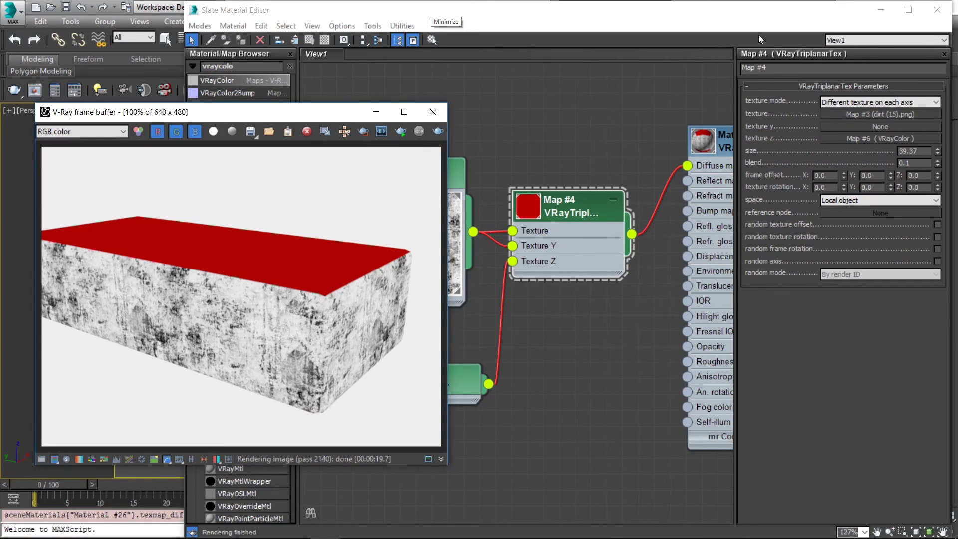
{"action": "left_click", "coordinate": [442, 114]}
{"action": "left_click", "coordinate": [937, 10]}
Start saving the scene as a new file and enter the file name Triplanar_tex
{"action": "left_click", "coordinate": [15, 15]}
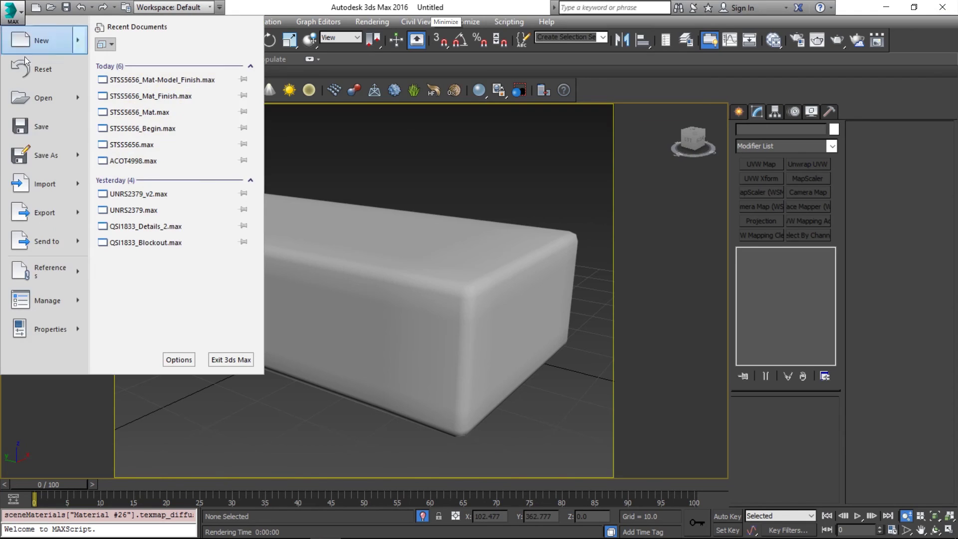
{"action": "left_click", "coordinate": [54, 159]}
{"action": "type", "text": "Triplanar_tex"}
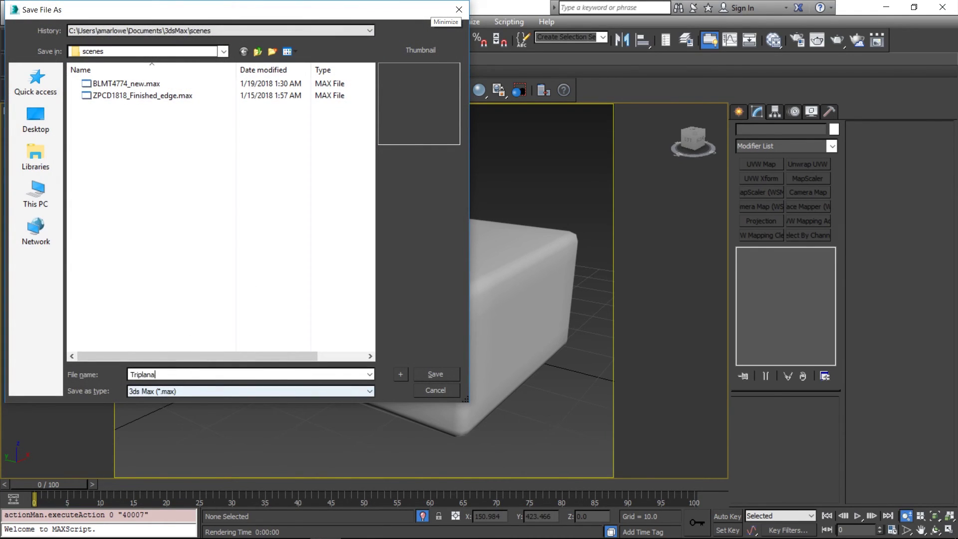
Set the save location to the _Tutor folder inside Documents\VCN
{"action": "left_click", "coordinate": [233, 31]}
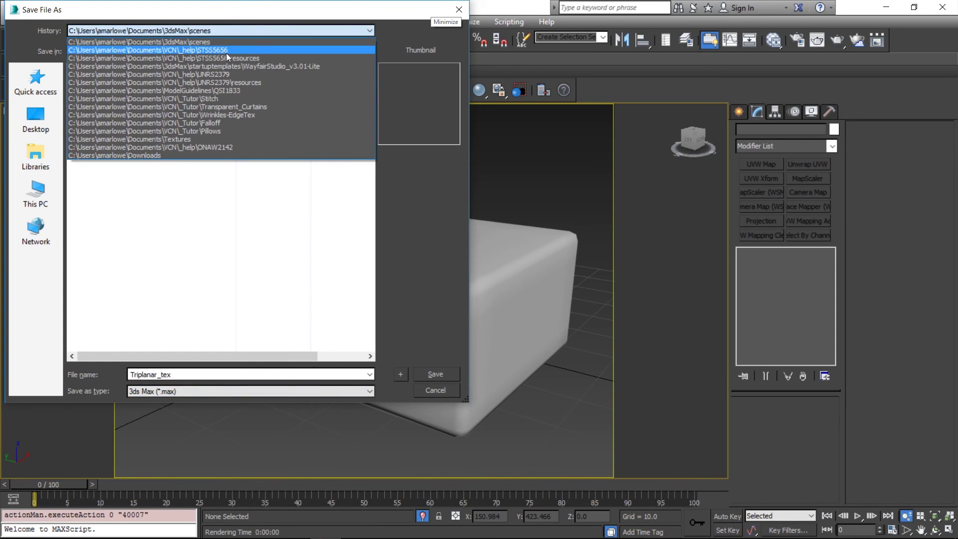
{"action": "left_click", "coordinate": [226, 50]}
{"action": "left_click", "coordinate": [40, 195]}
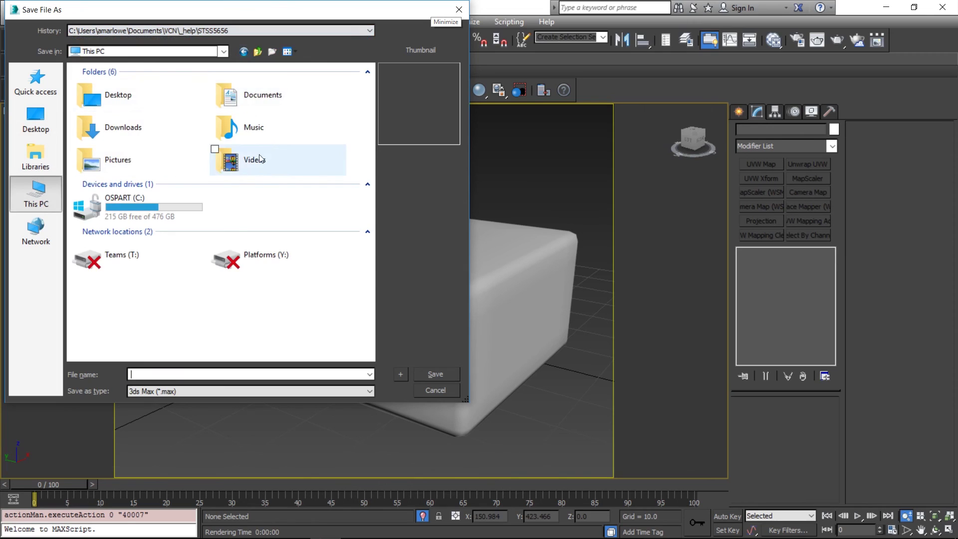
{"action": "double_click", "coordinate": [229, 93]}
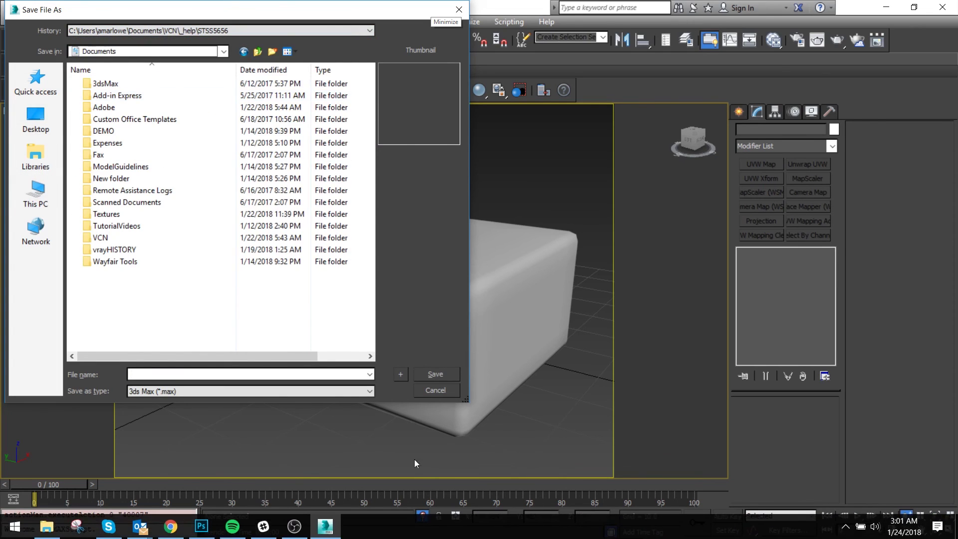
{"action": "double_click", "coordinate": [115, 227]}
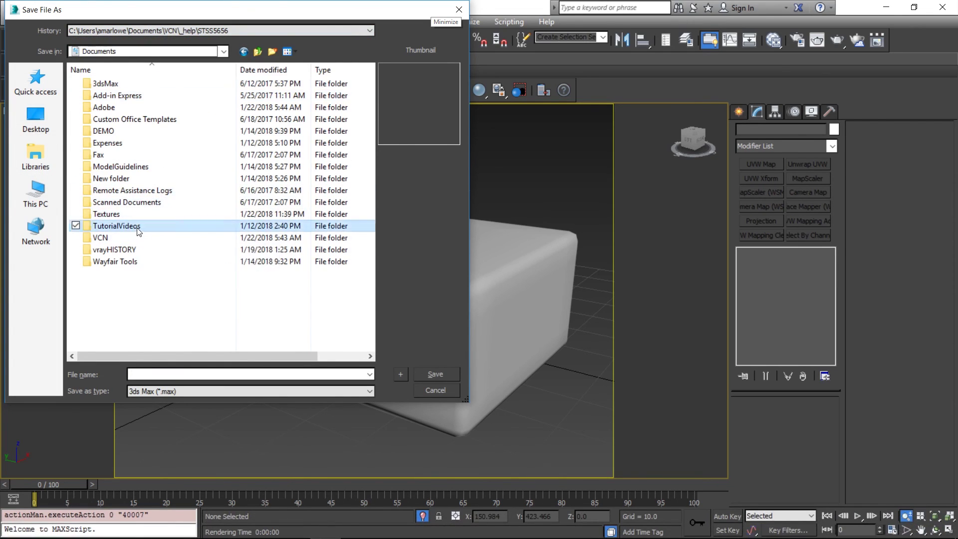
{"action": "left_click", "coordinate": [253, 51]}
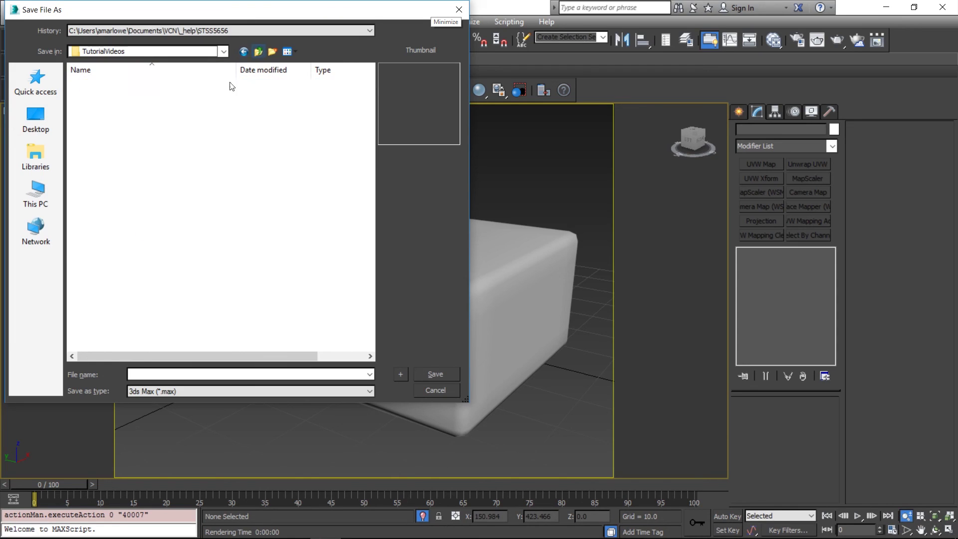
{"action": "double_click", "coordinate": [106, 243]}
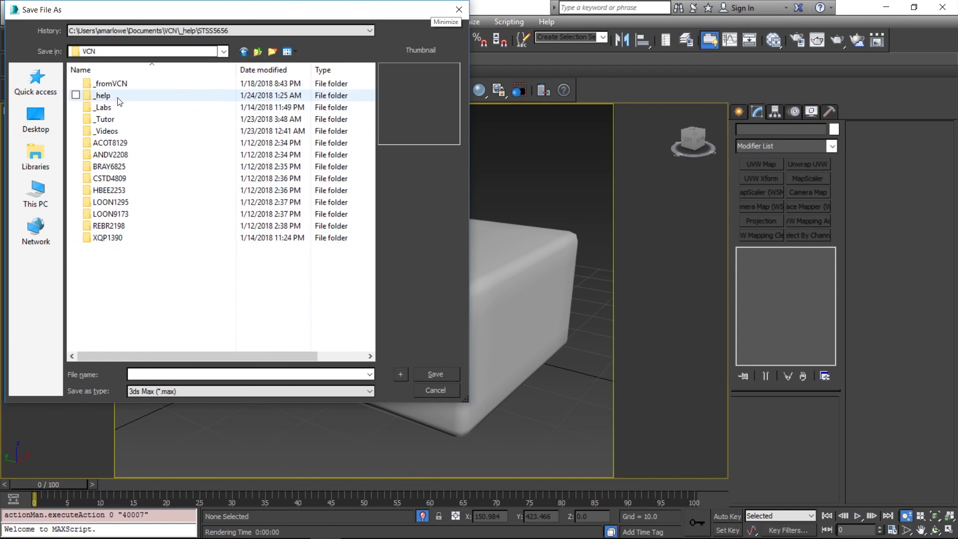
{"action": "double_click", "coordinate": [100, 118]}
Create a new folder named Triplan inside the _Tutor folder
{"action": "right_click", "coordinate": [129, 260]}
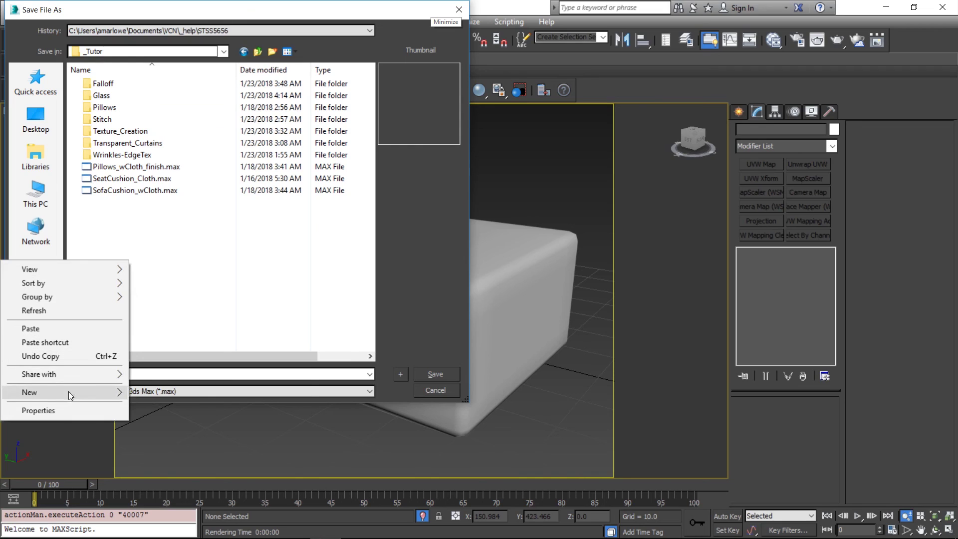
{"action": "mouse_move", "coordinate": [68, 392]}
{"action": "left_click", "coordinate": [168, 250]}
{"action": "type", "text": "Triplan"}
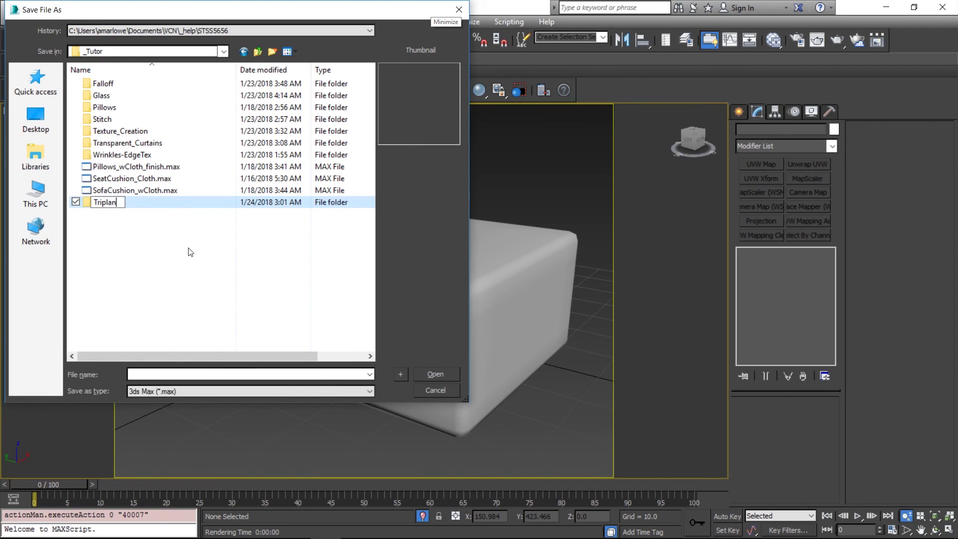
{"action": "key", "text": "Return"}
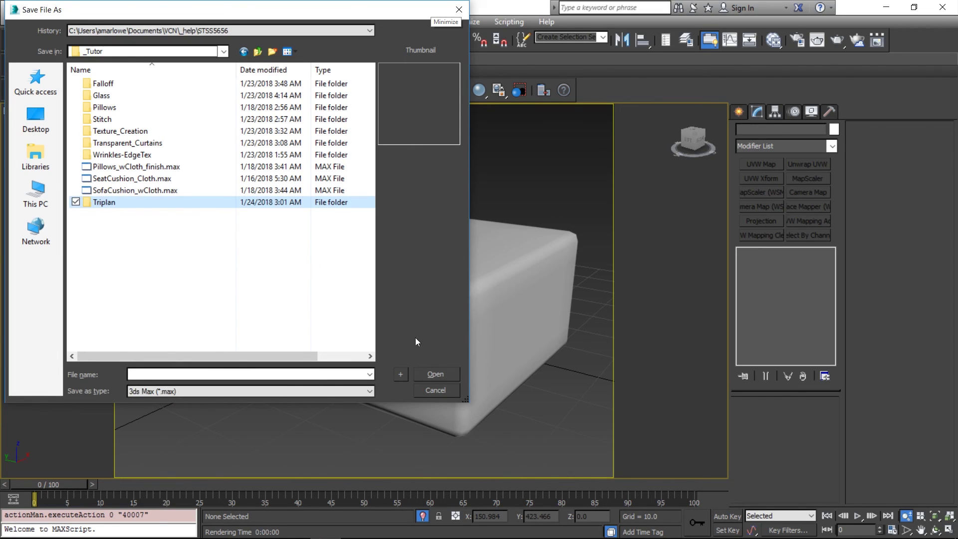